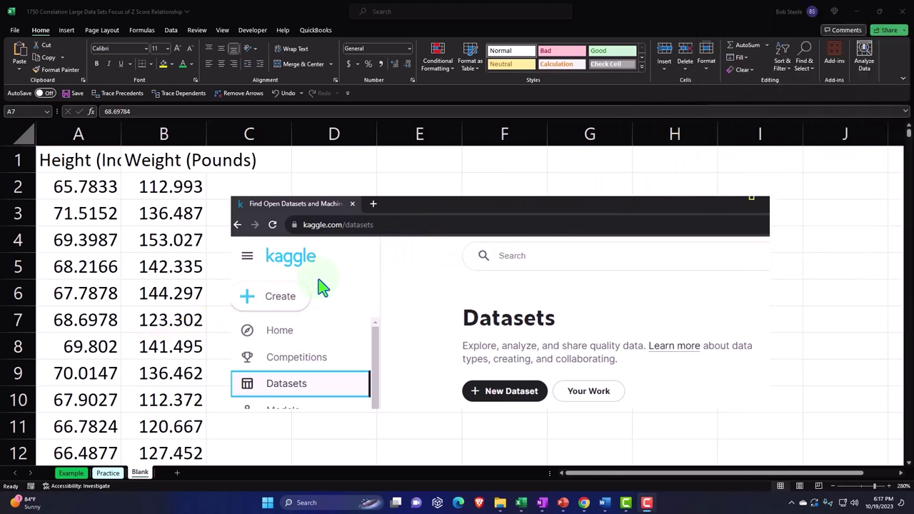
- Open the Example sheet, browse its statistics and Z-score columns, and select the mean height cell
click(80, 473)
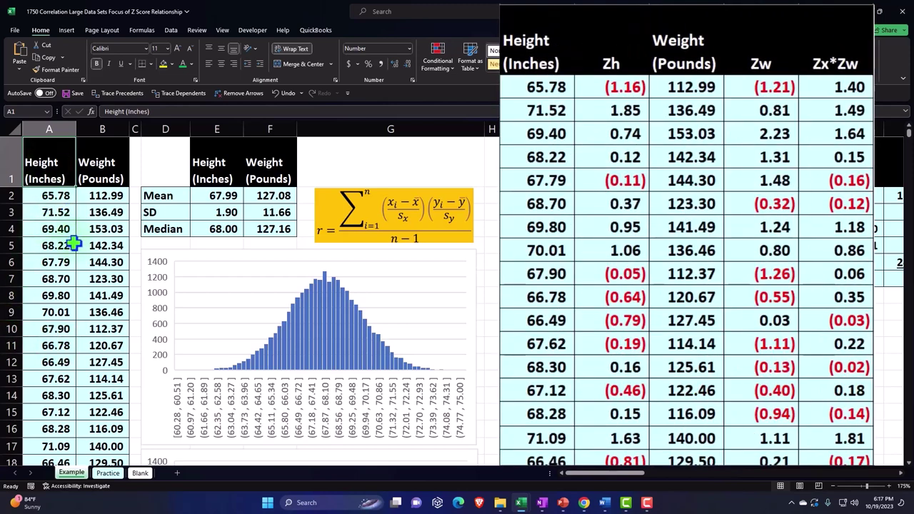
scroll(74, 244, down, 13)
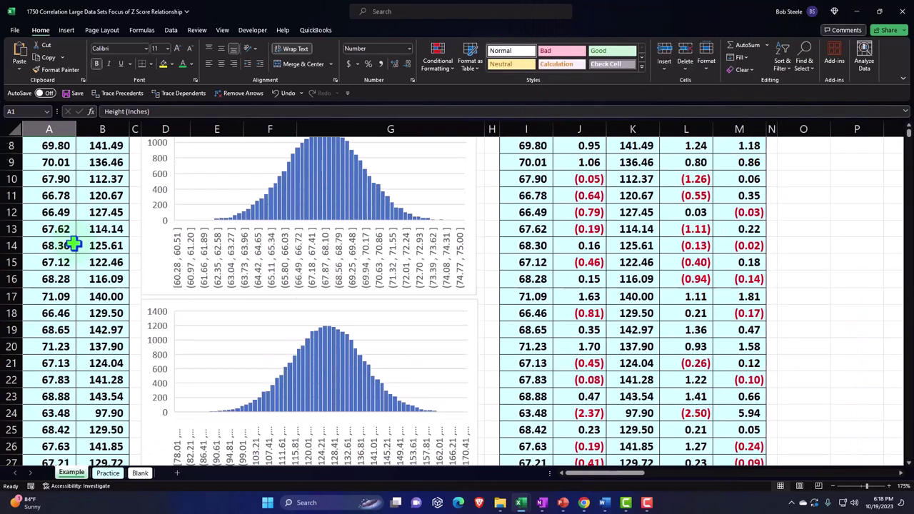
scroll(74, 246, down, 15)
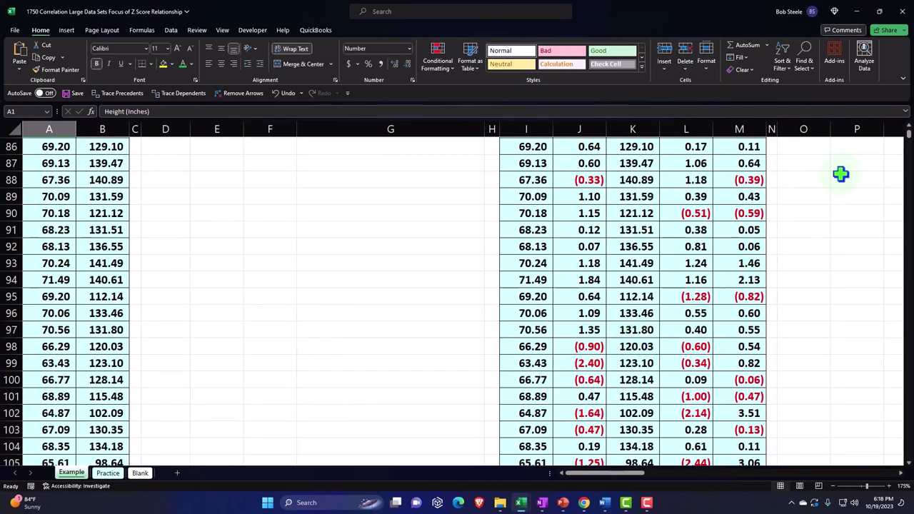
drag(909, 143, 909, 132)
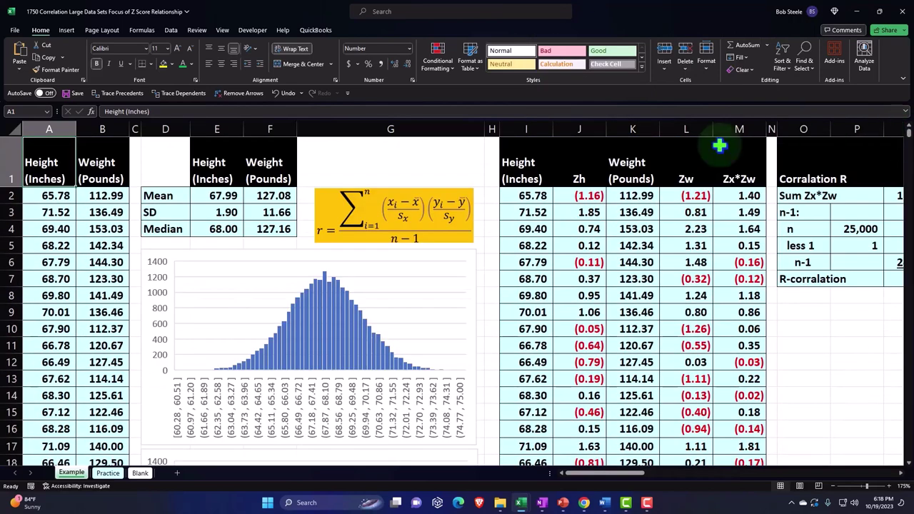
click(195, 195)
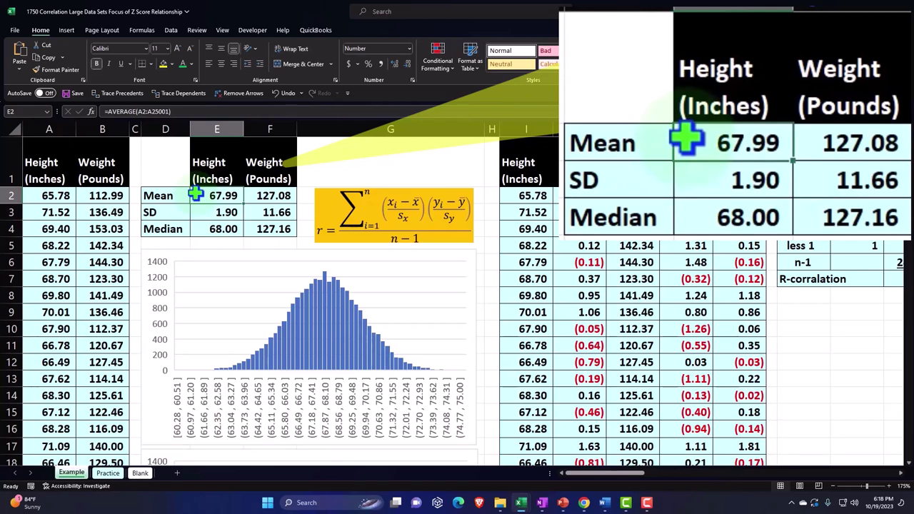
click(151, 380)
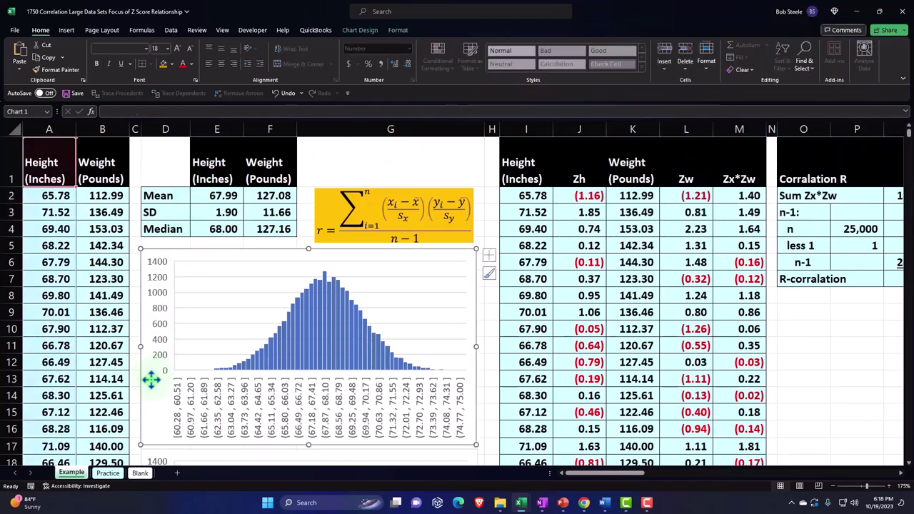
scroll(150, 380, down, 2)
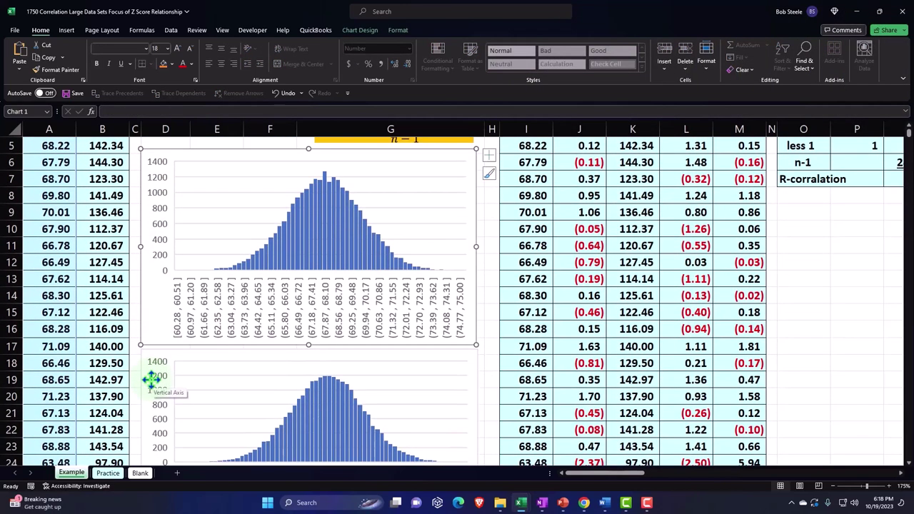
scroll(150, 380, down, 1)
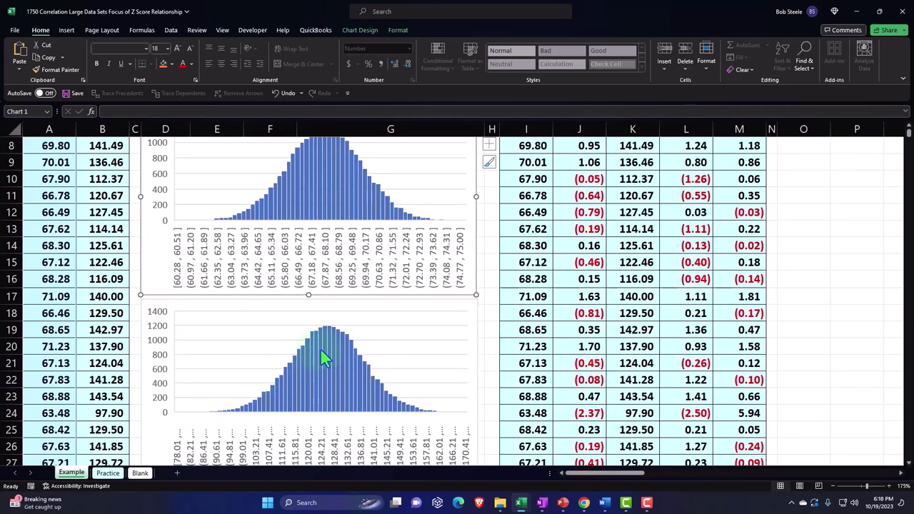
scroll(321, 350, up, 2)
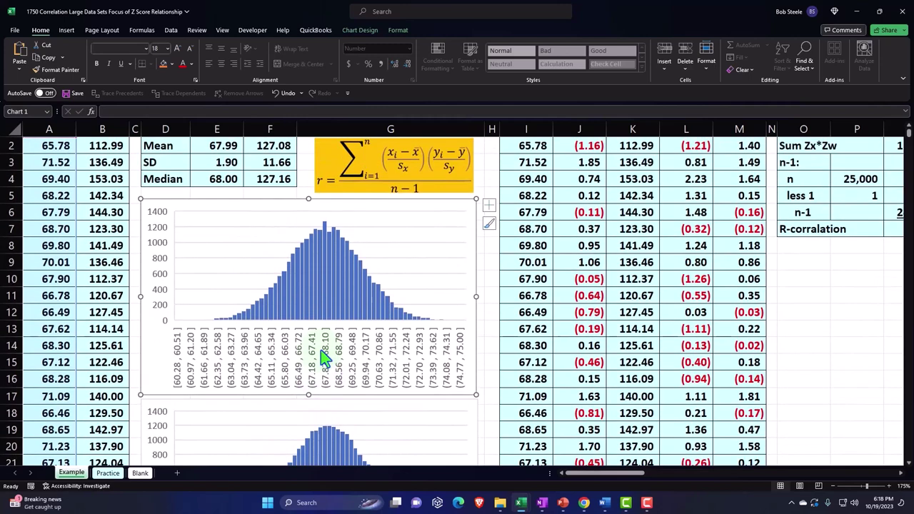
scroll(320, 350, up, 1)
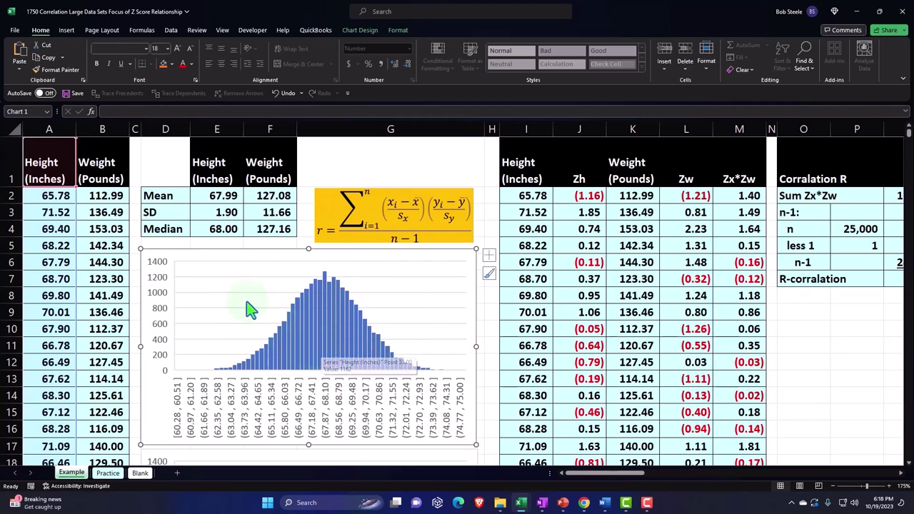
click(109, 155)
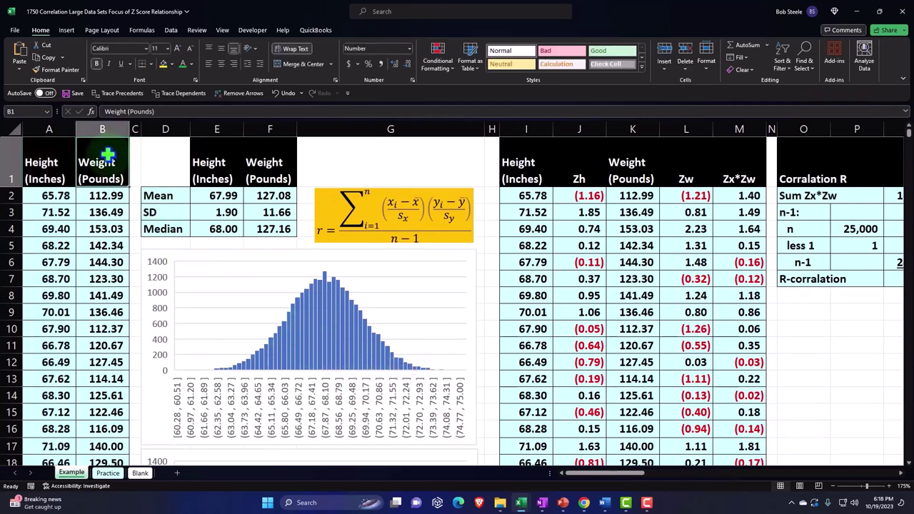
- Move across the Example sheet from the Z-score table past the correlation R to the descriptive statistics
click(508, 169)
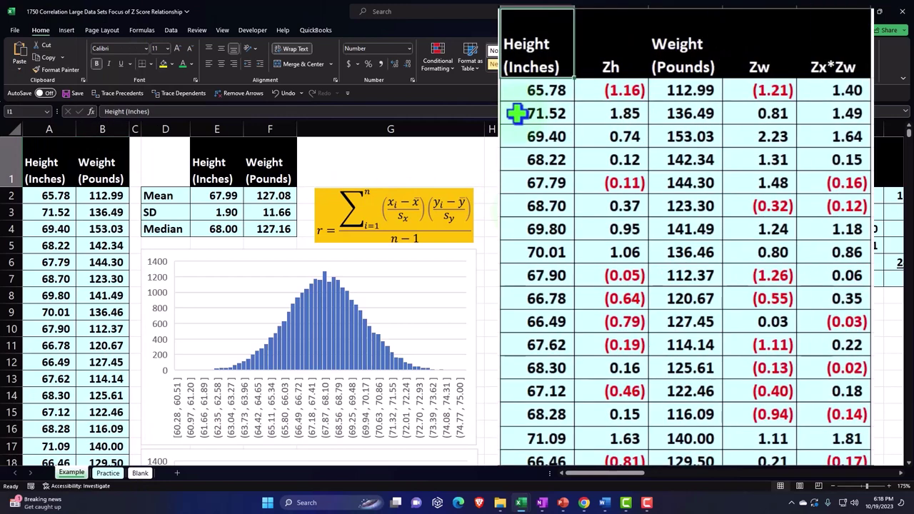
key(Right)
key(Right)
key(Right)
key(Right)
key(Right)
key(Right)
key(Right)
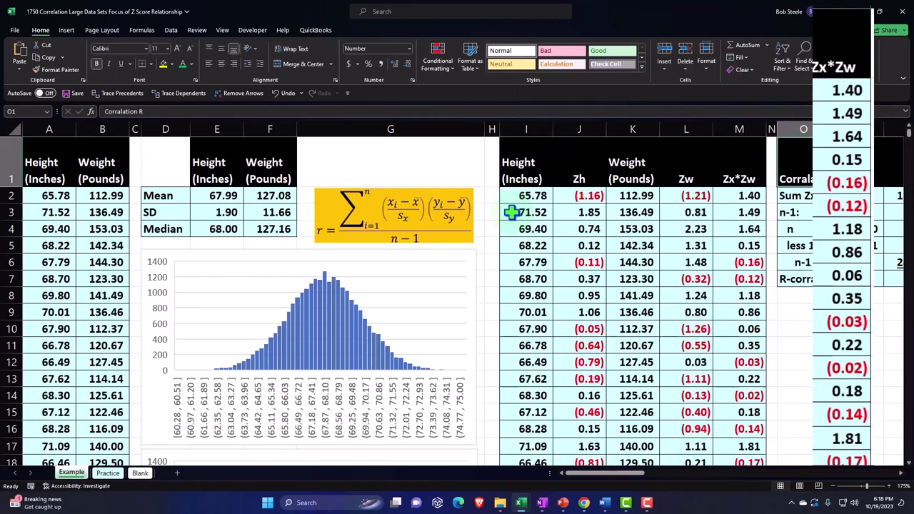
key(Right)
key(Right)
key(Right)
key(Right)
key(Right)
key(Right)
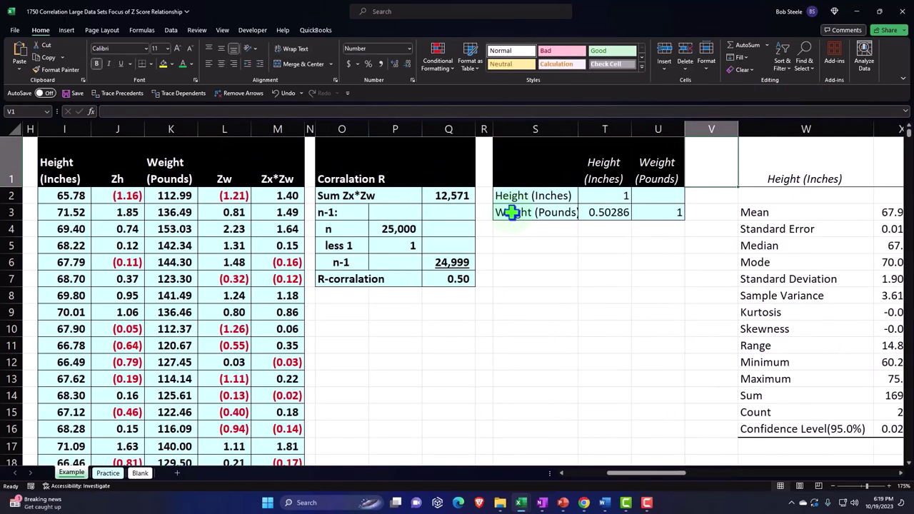
key(Right)
key(Right)
key(Right)
key(Right)
key(Right)
key(Right)
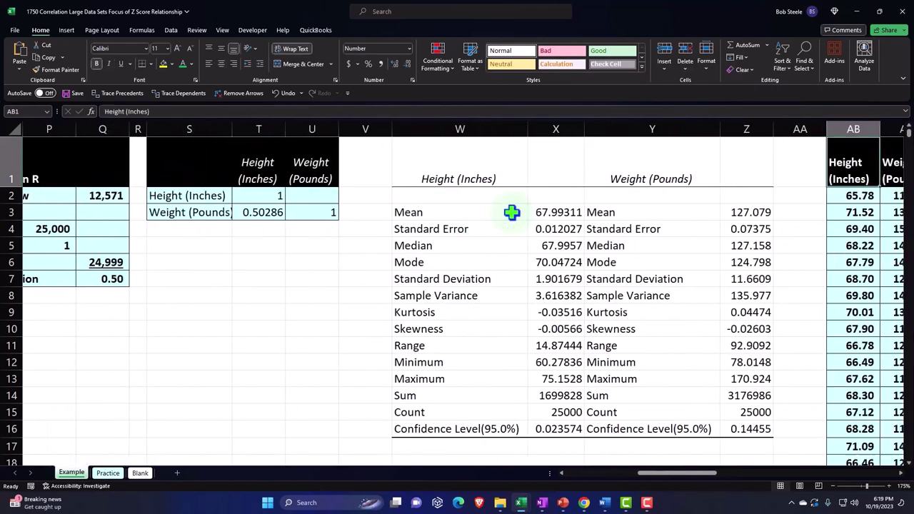
key(Right)
key(Right)
key(Right)
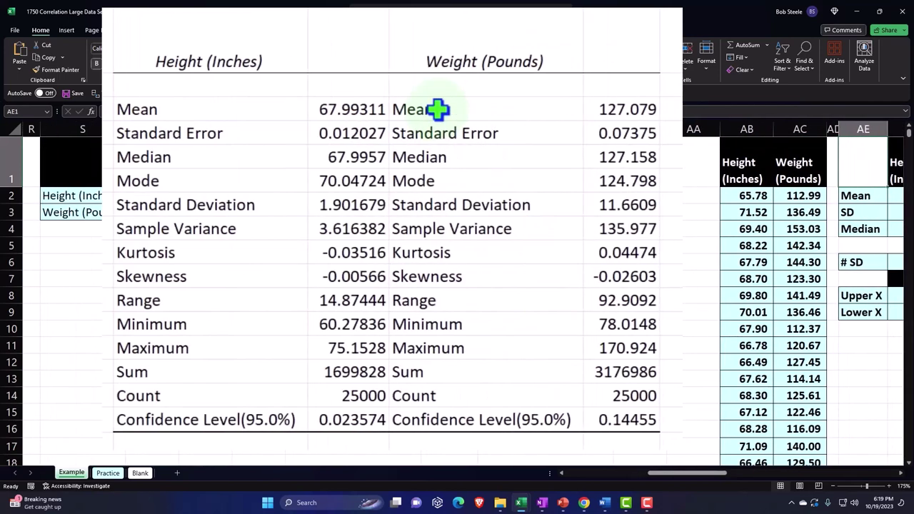
click(564, 50)
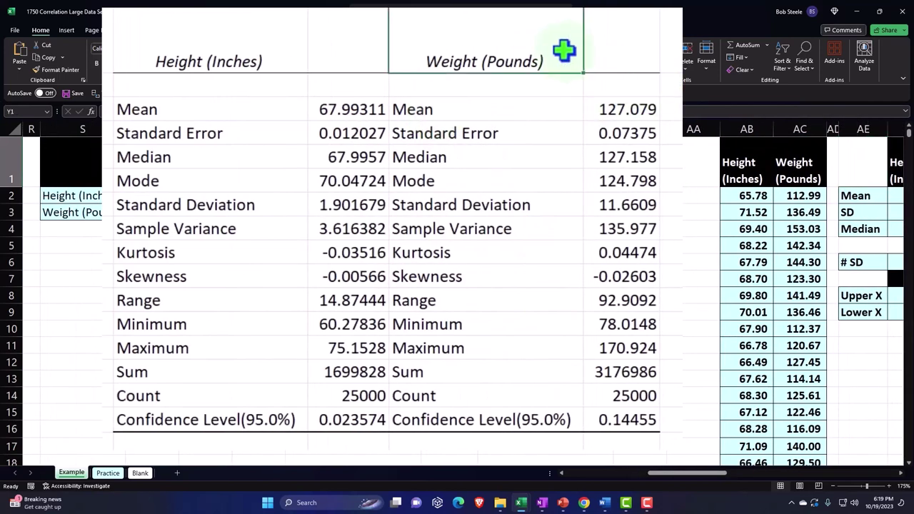
key(Right)
key(Right)
key(Right)
key(Right)
key(Right)
key(Right)
key(Right)
key(Right)
key(Right)
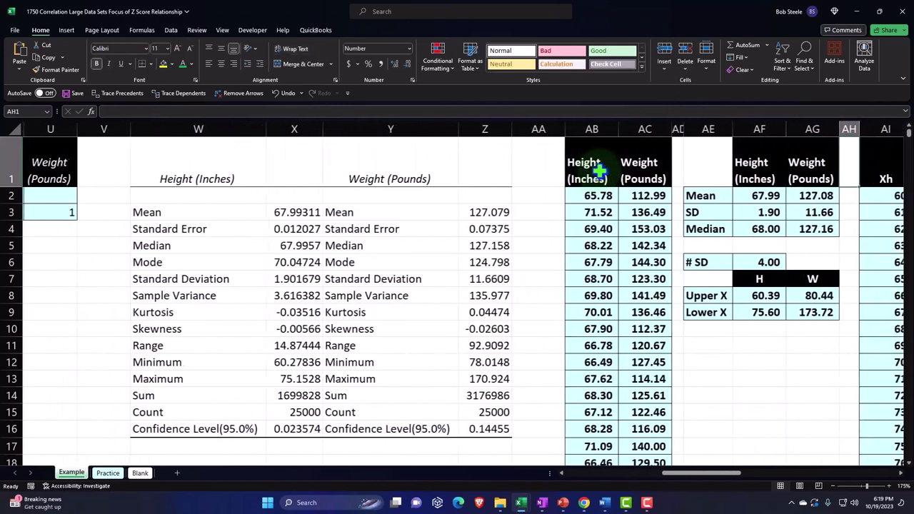
- Check the Xh and Zw tables, return to column A, and open the Blank sheet of raw data
key(Right)
key(Right)
key(Right)
key(Right)
key(Right)
key(Right)
key(Right)
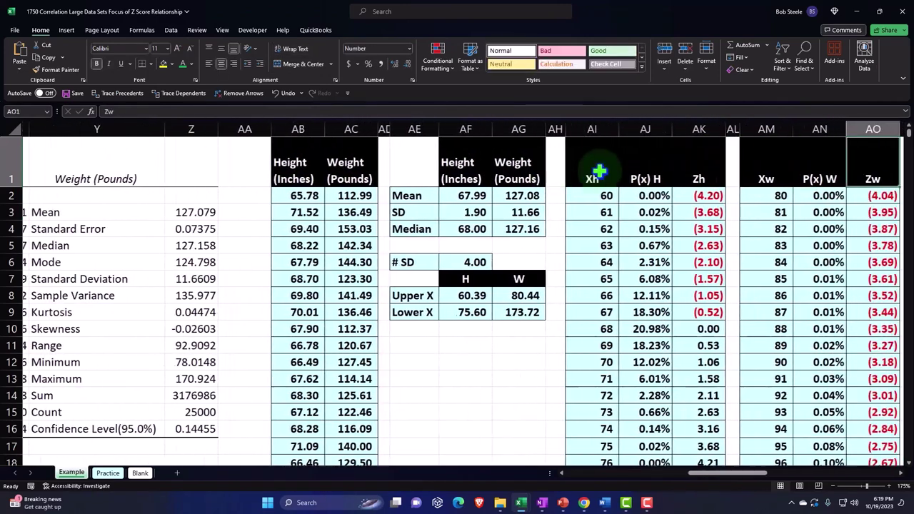
key(Right)
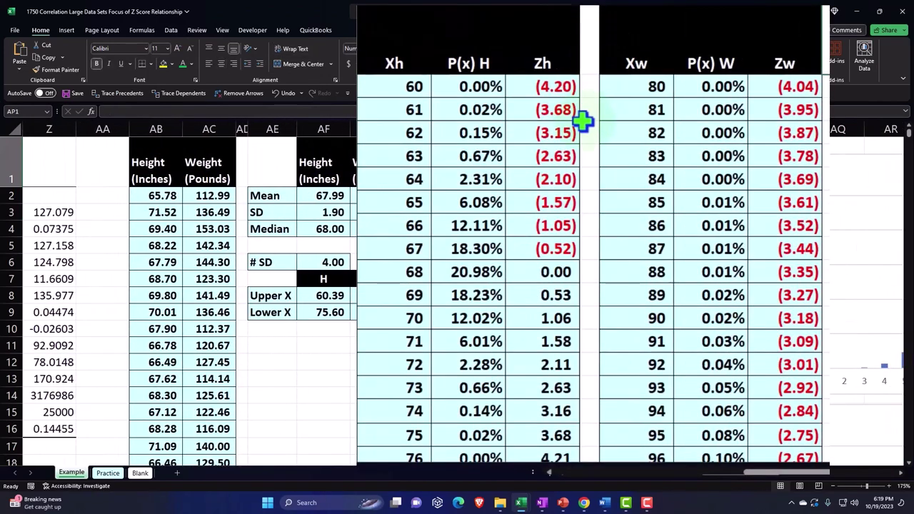
scroll(558, 250, down, 1)
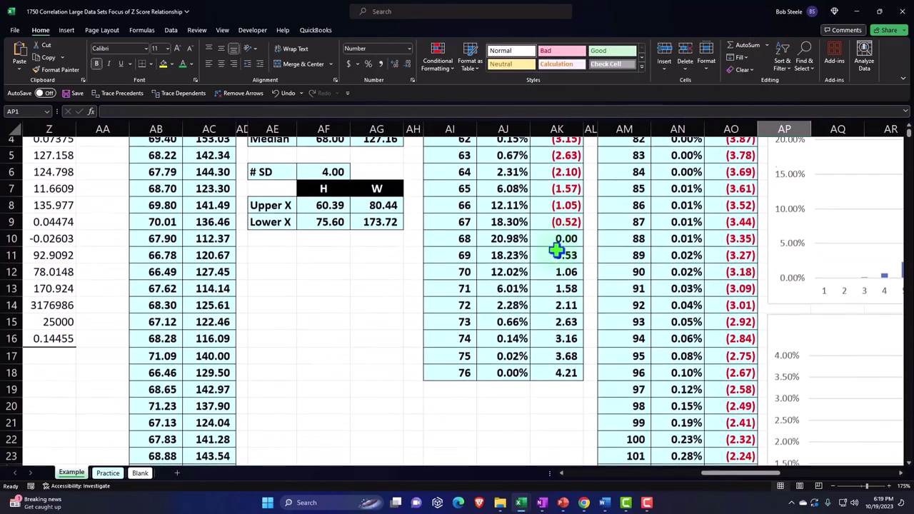
scroll(557, 250, down, 4)
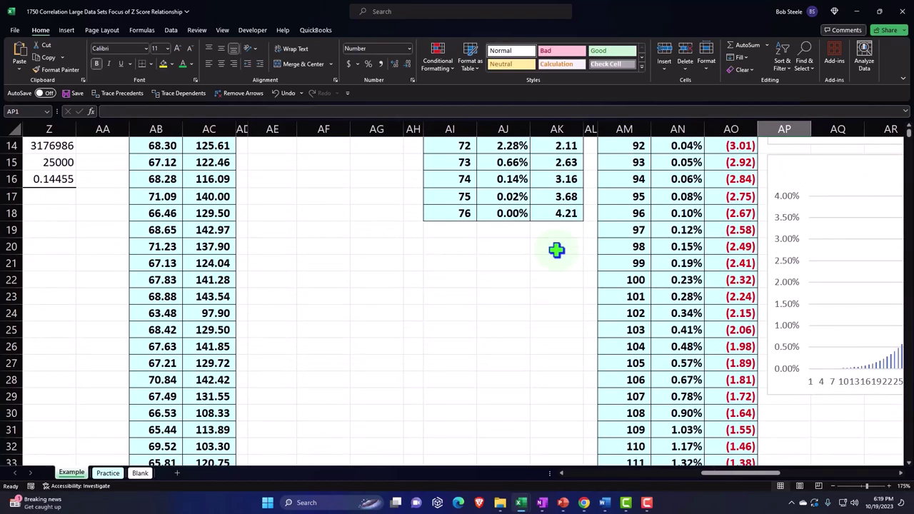
scroll(557, 250, up, 5)
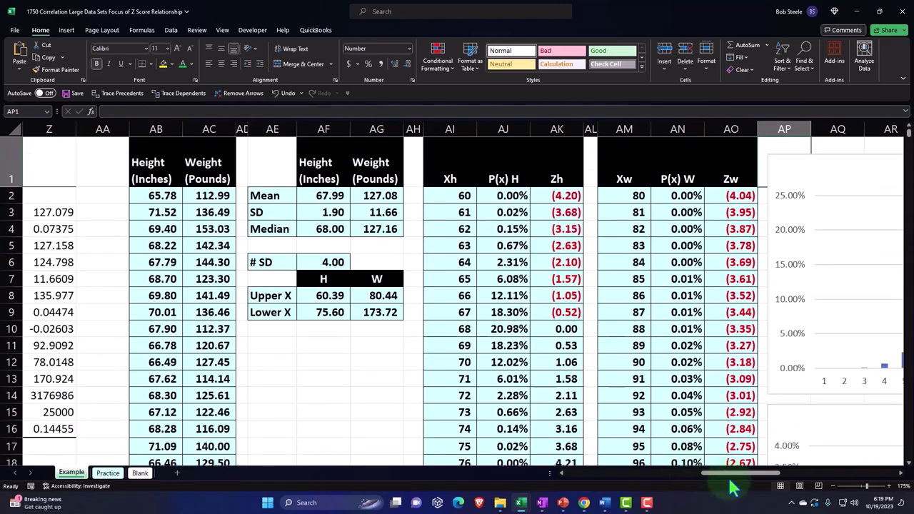
drag(732, 478, 526, 480)
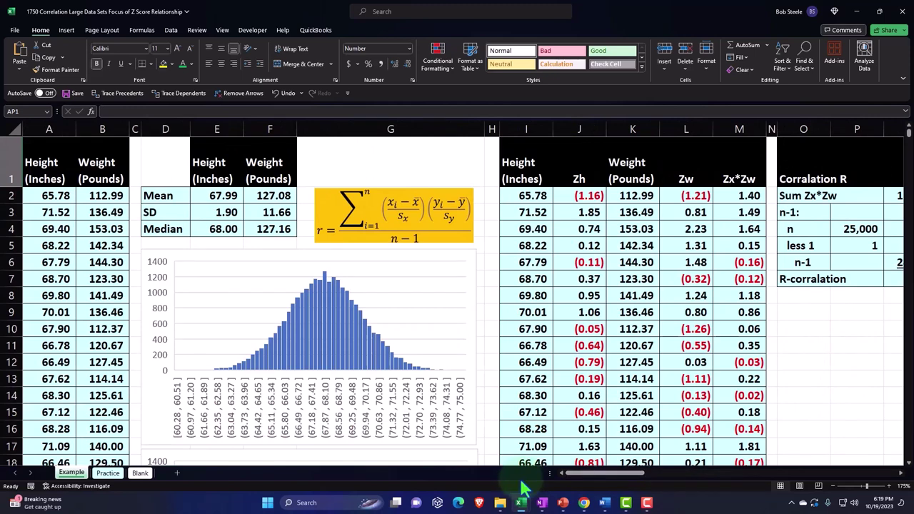
click(101, 295)
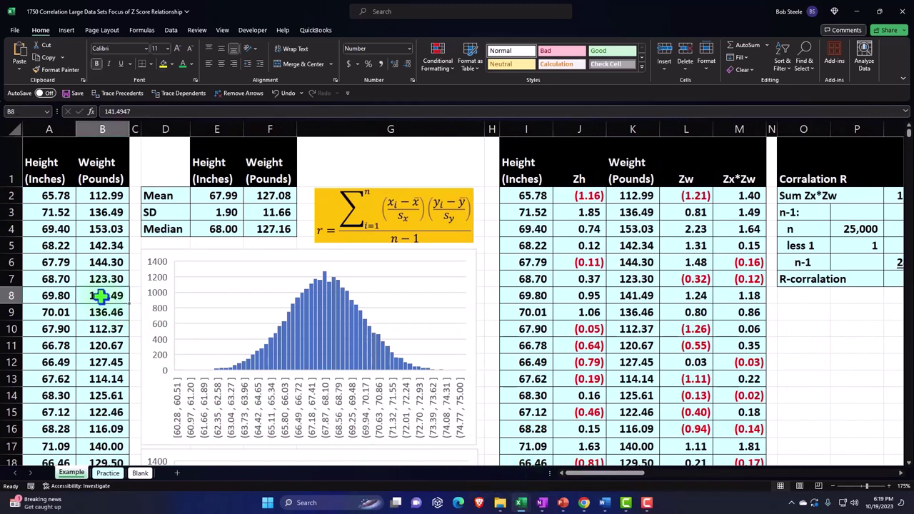
click(140, 473)
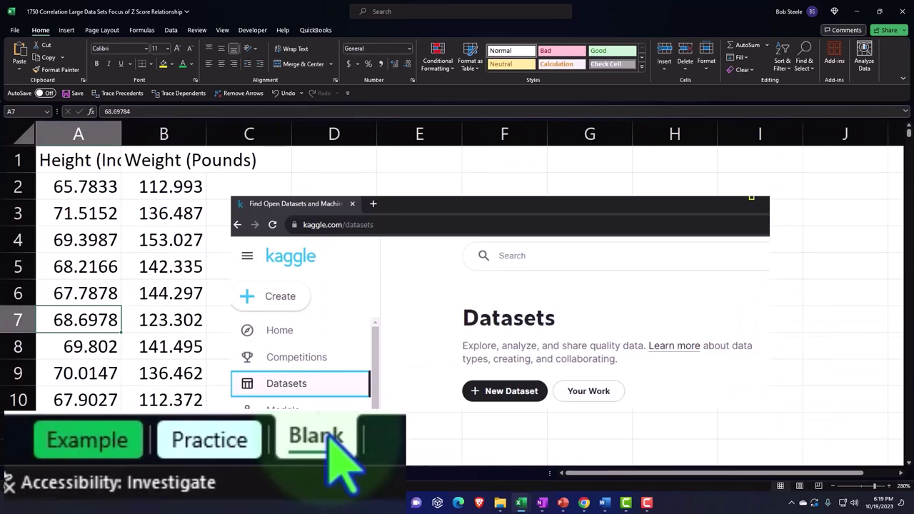
- Delete the Kaggle screenshot and format the whole sheet as Currency, no symbol, 2 decimals, red parenthesised negatives
click(356, 262)
key(Delete)
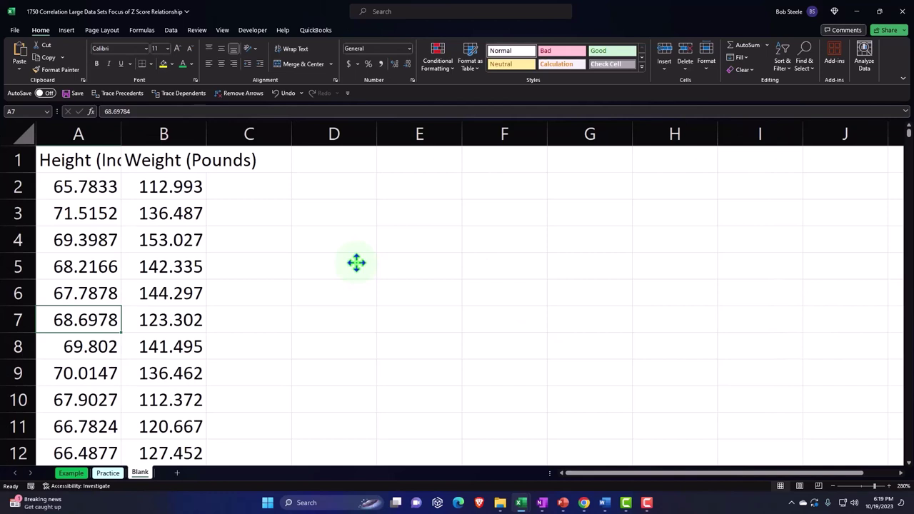
click(21, 133)
right_click(319, 215)
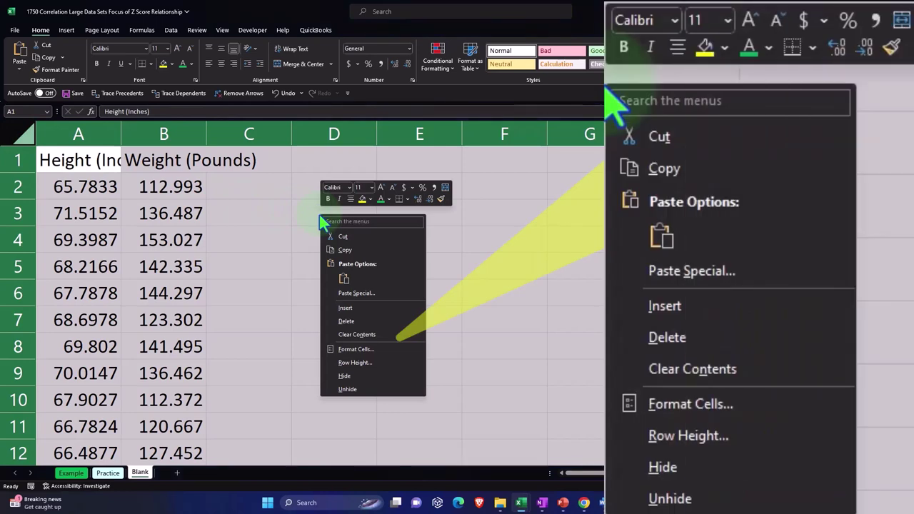
click(355, 350)
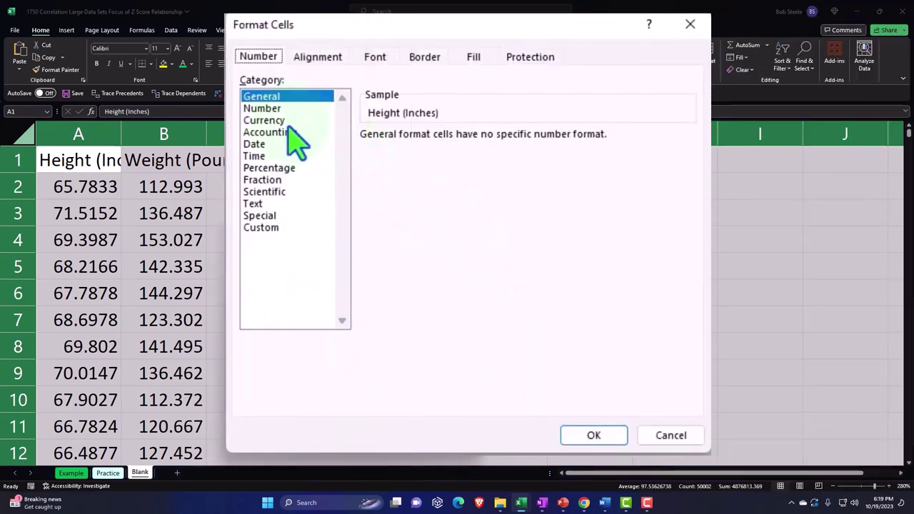
click(245, 281)
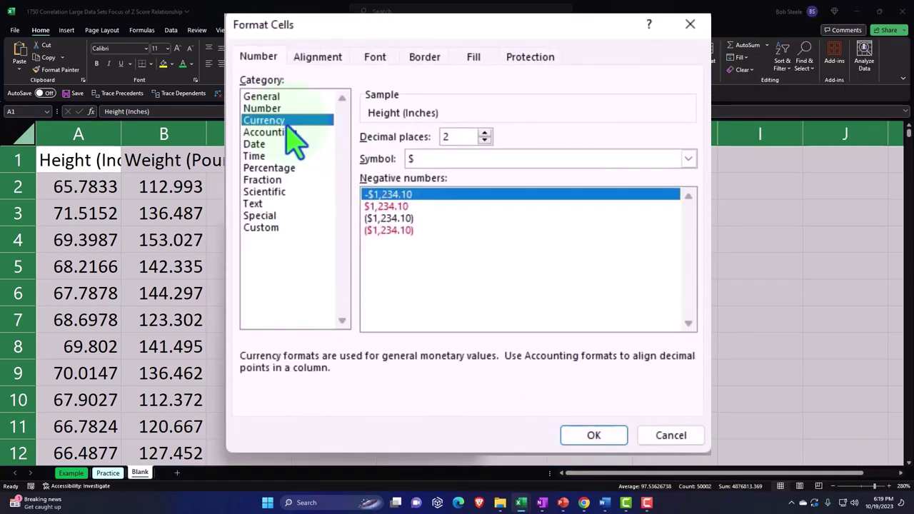
click(402, 232)
click(461, 163)
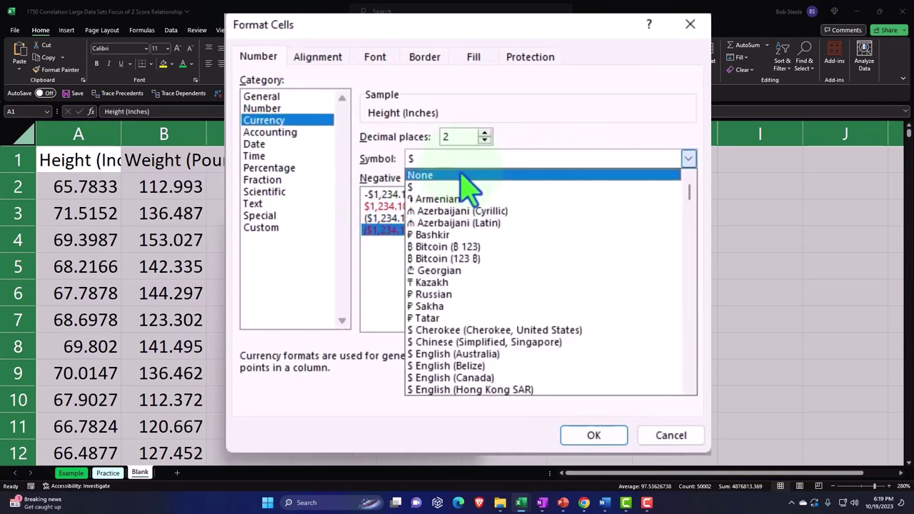
click(462, 175)
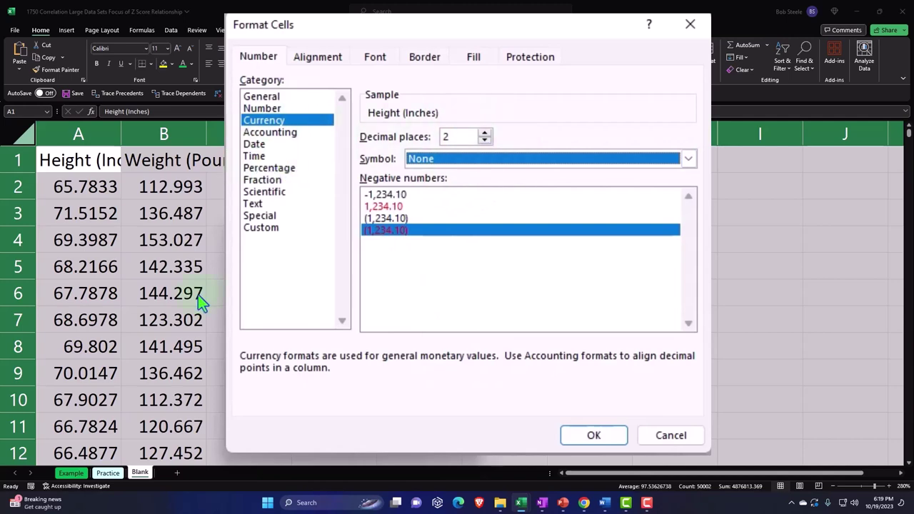
click(592, 437)
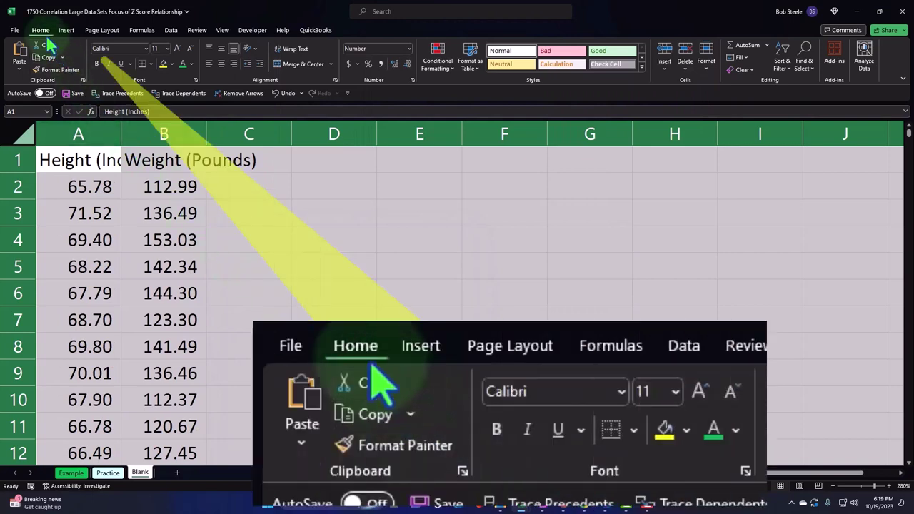
- Bold row 1 and give A1:B1 a black fill, white text, wrapping and centre alignment
click(97, 63)
click(313, 215)
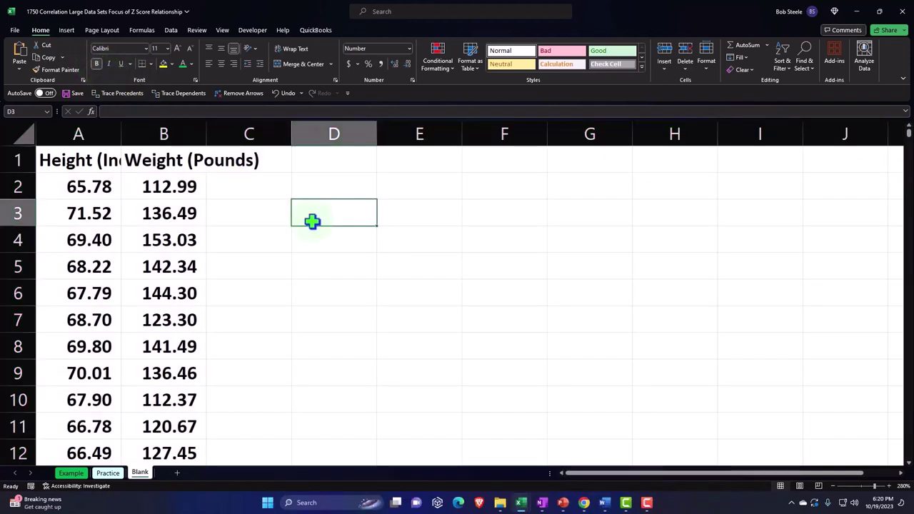
drag(102, 158, 128, 160)
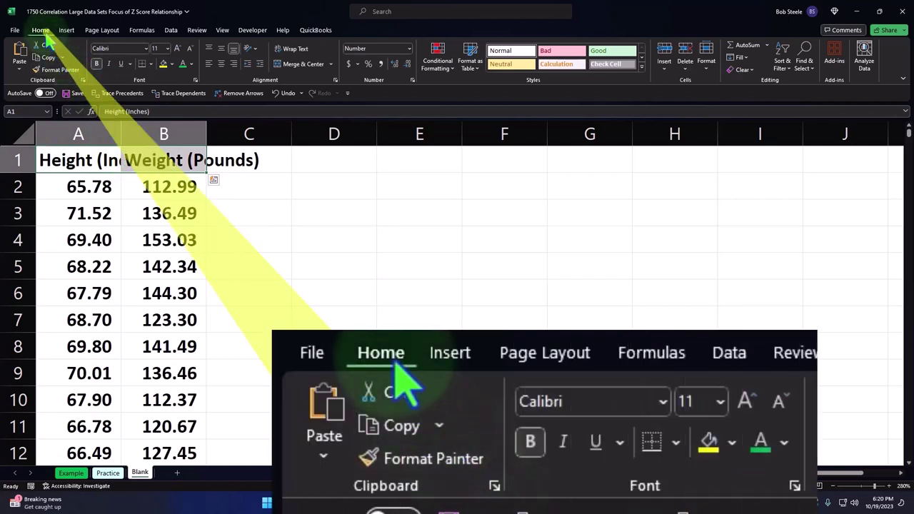
click(171, 64)
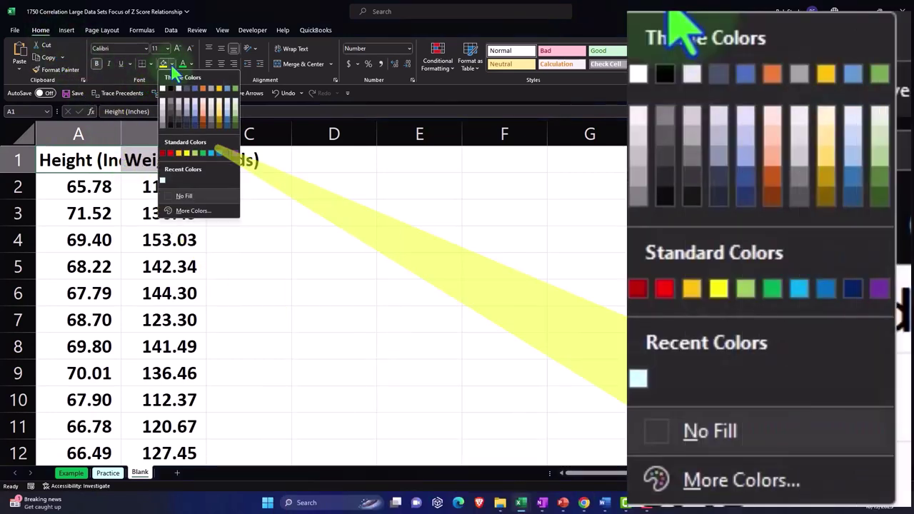
click(170, 88)
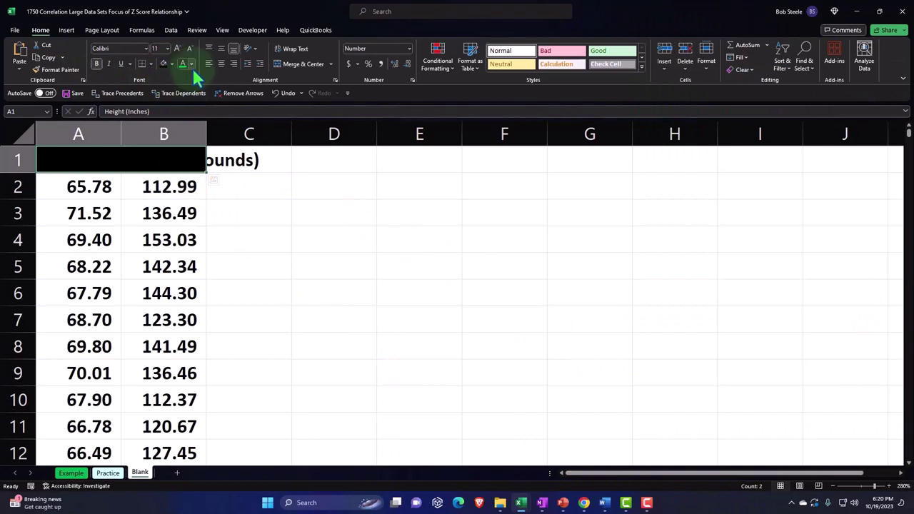
click(191, 64)
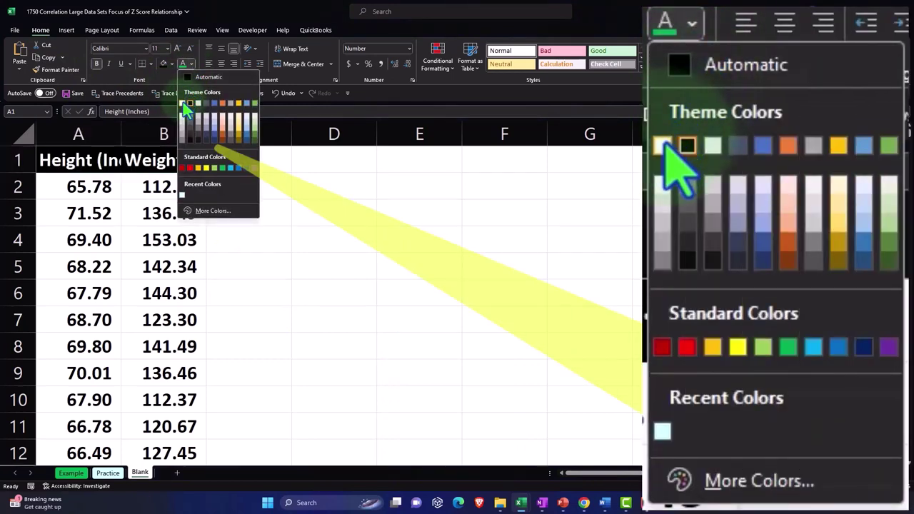
click(183, 104)
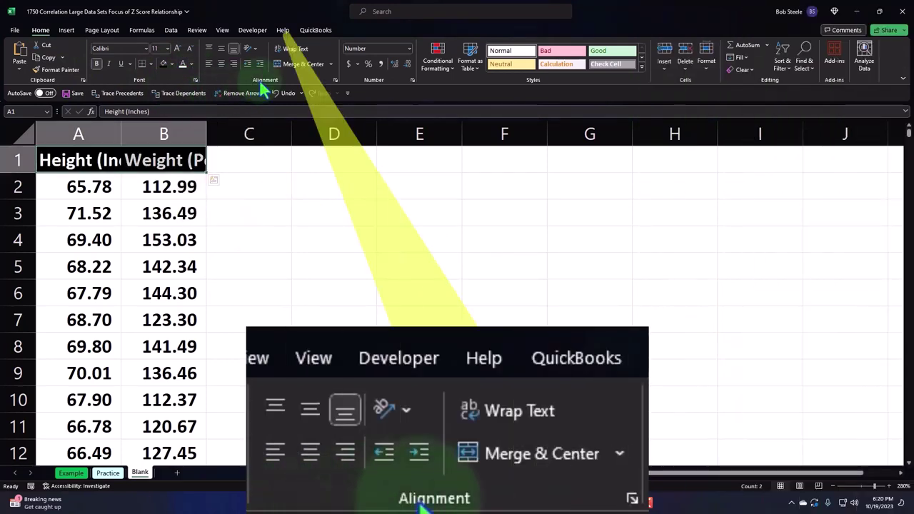
click(284, 55)
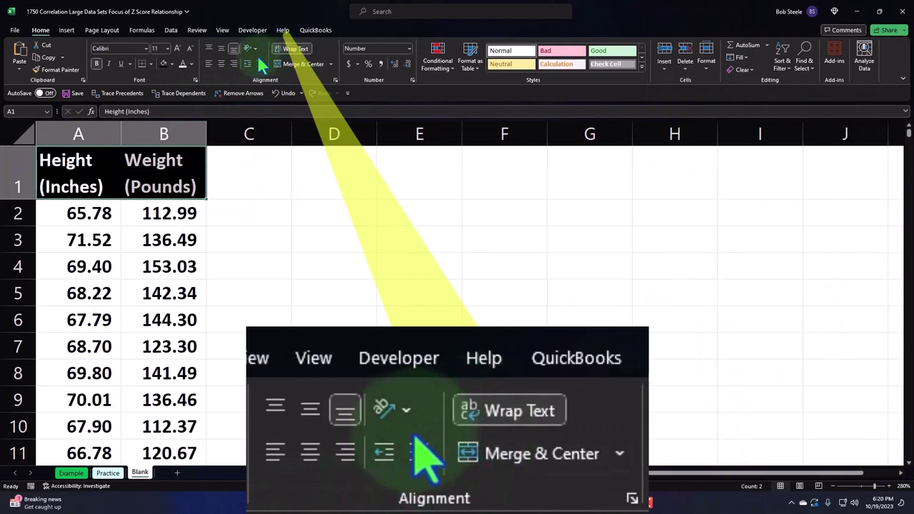
click(223, 62)
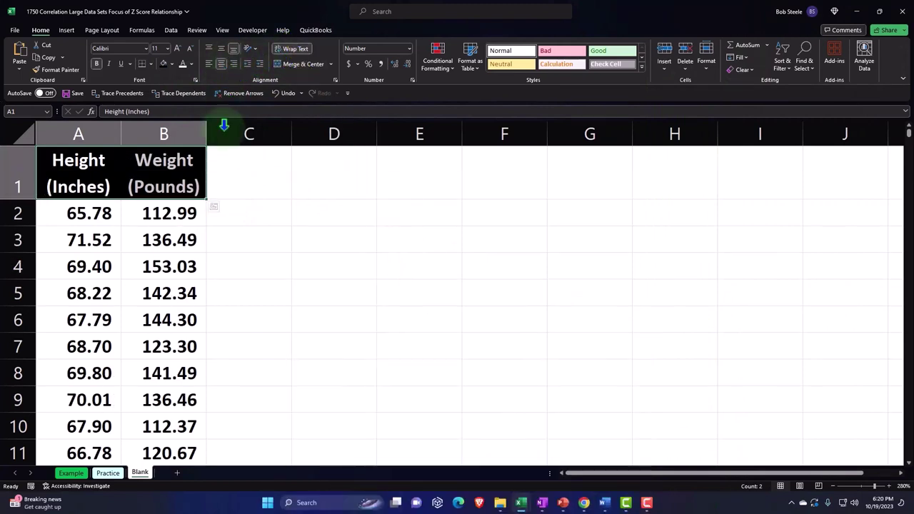
click(100, 216)
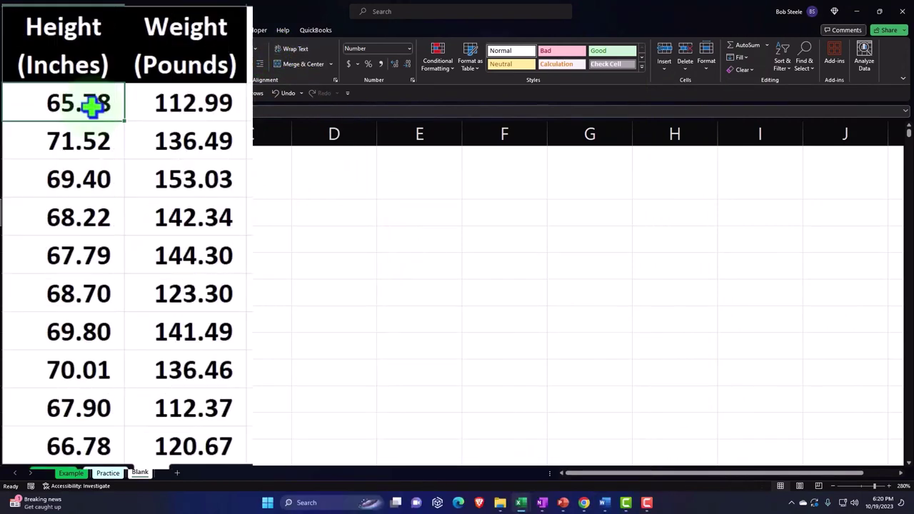
key(Right)
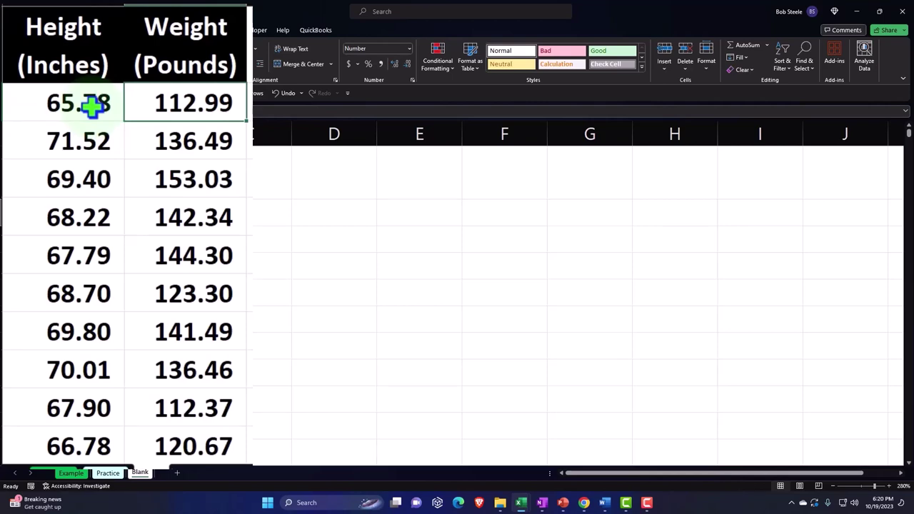
key(ctrl+shift+Down)
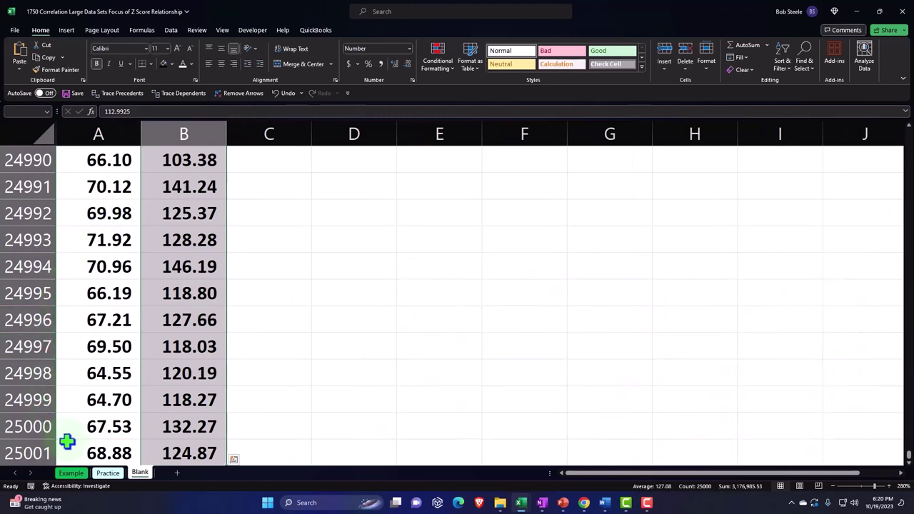
key(ctrl+shift+Up)
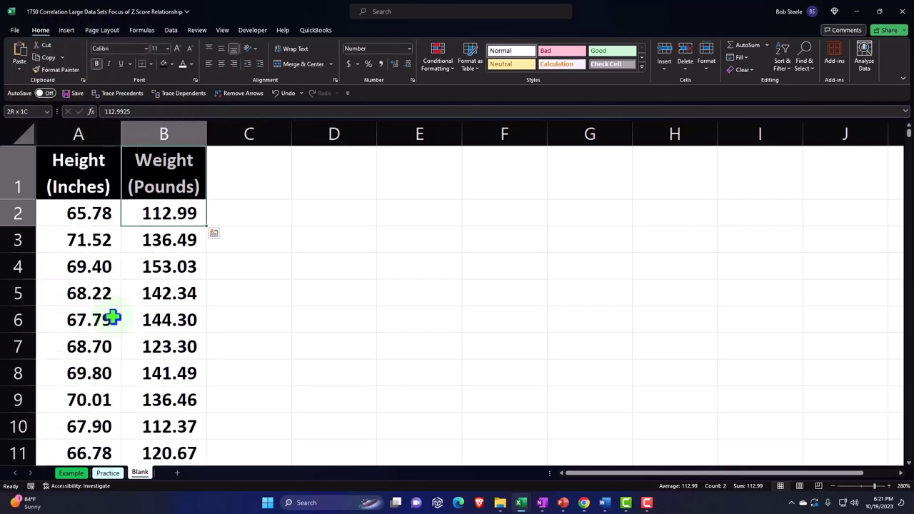
- Narrow column C into a spacer and enter Height and Weight headers in E1 and F1
click(243, 272)
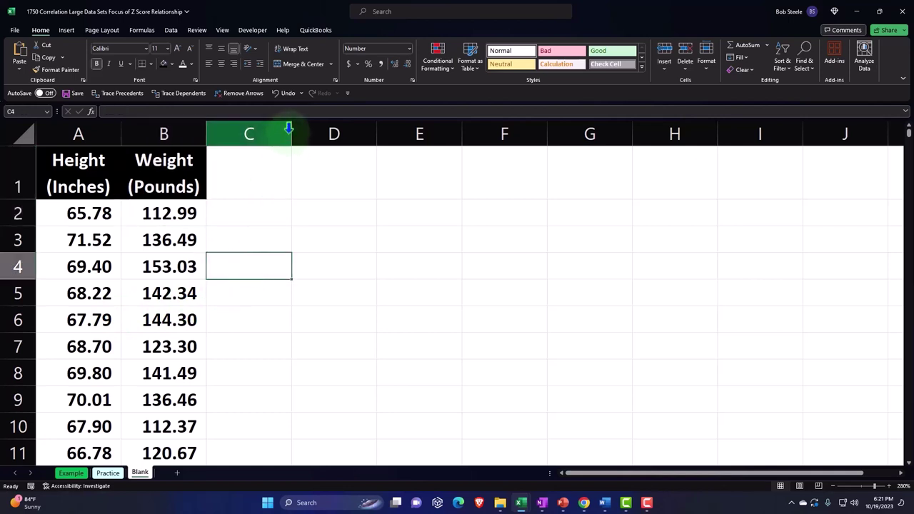
drag(289, 130, 218, 134)
click(248, 175)
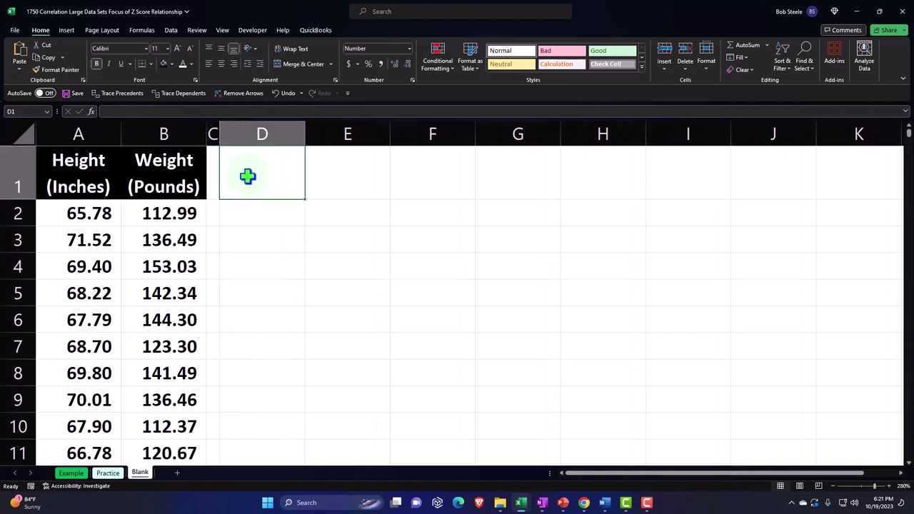
key(Right)
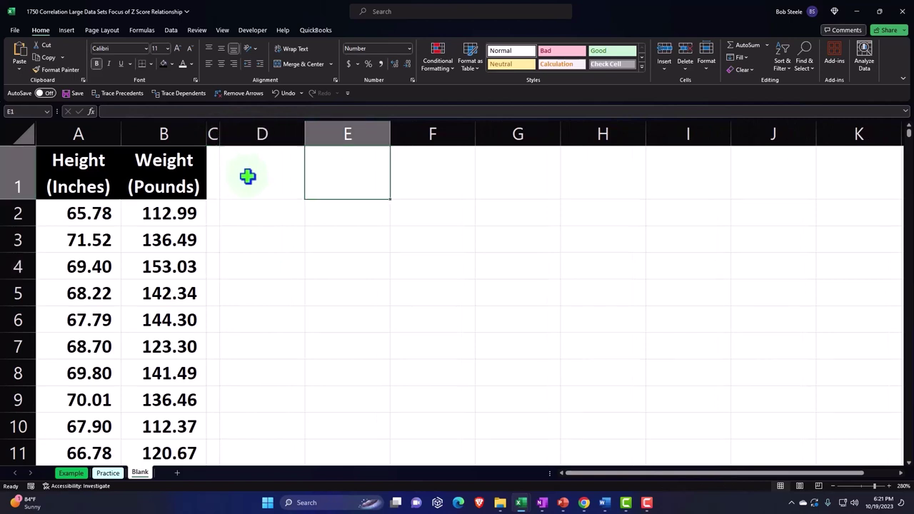
text(=)
key(Left)
key(Left)
key(Left)
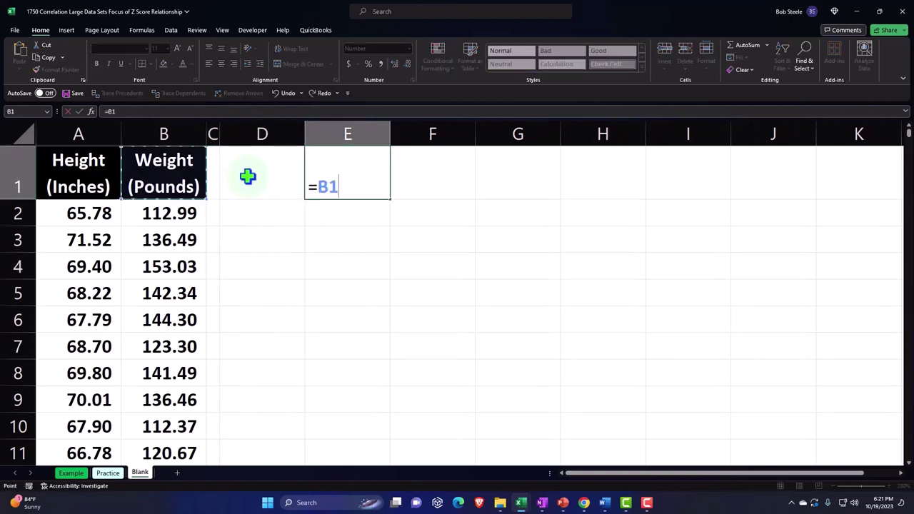
key(Left)
key(Tab)
text(=)
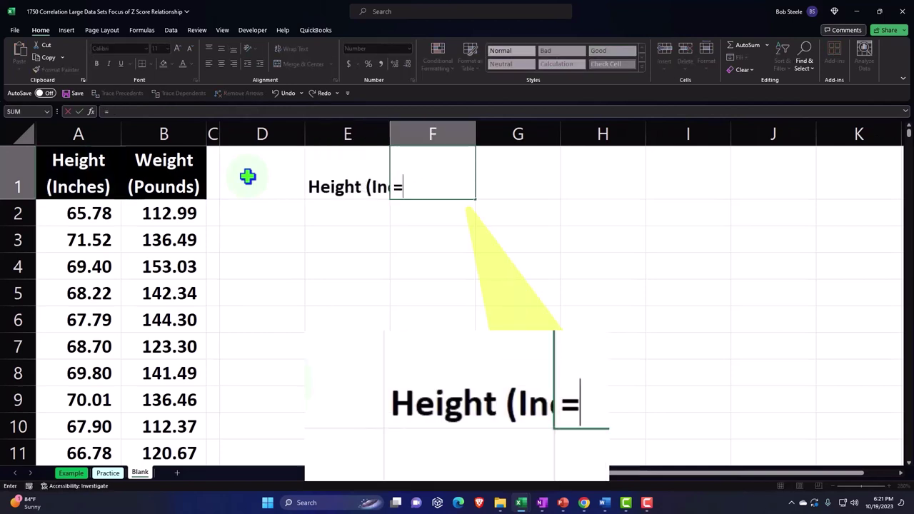
key(Left)
key(Left)
key(Left)
key(Left)
key(Left)
key(Return)
key(Up)
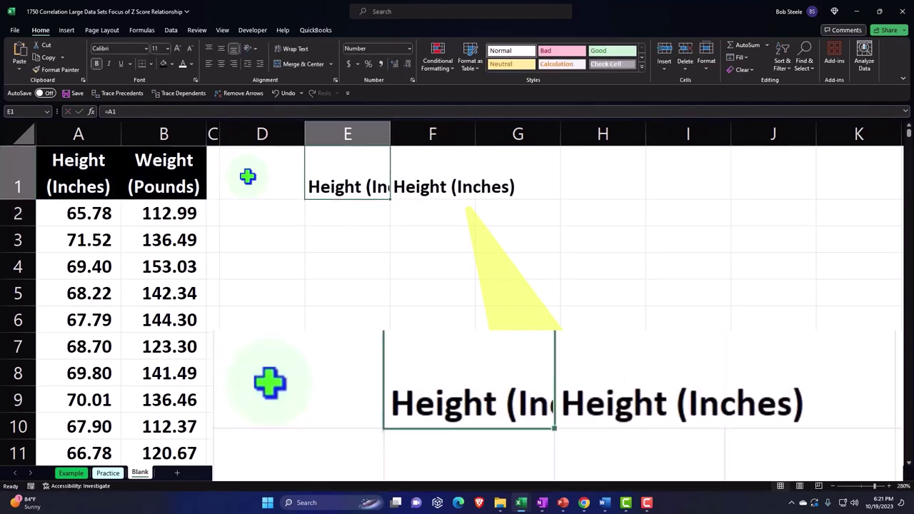
text(H)
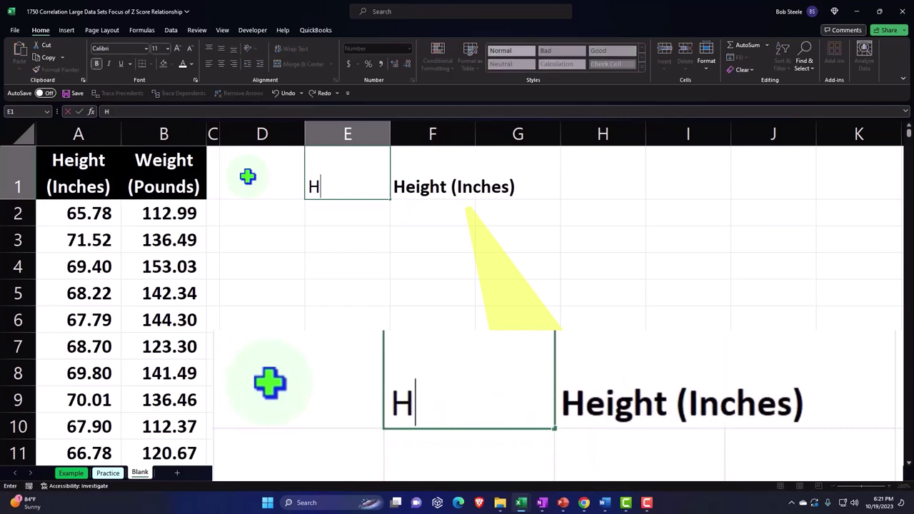
text(eight)
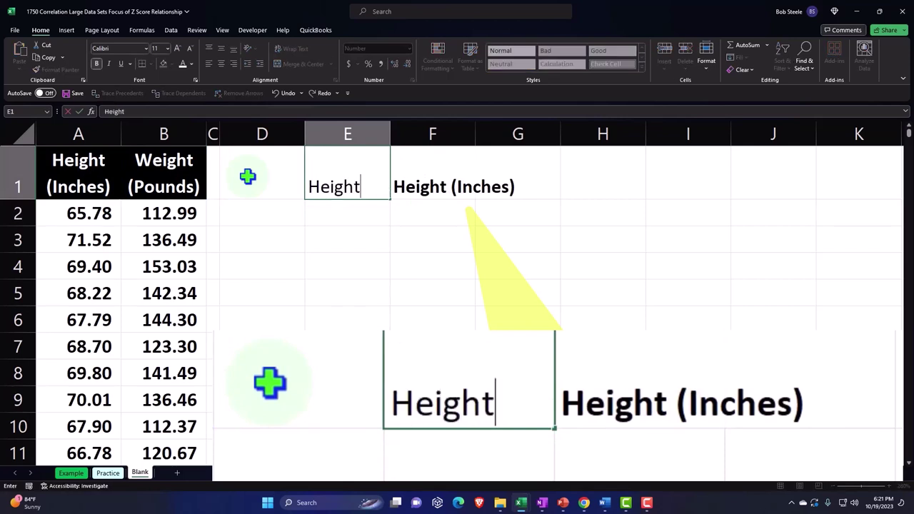
key(Tab)
text(Weight)
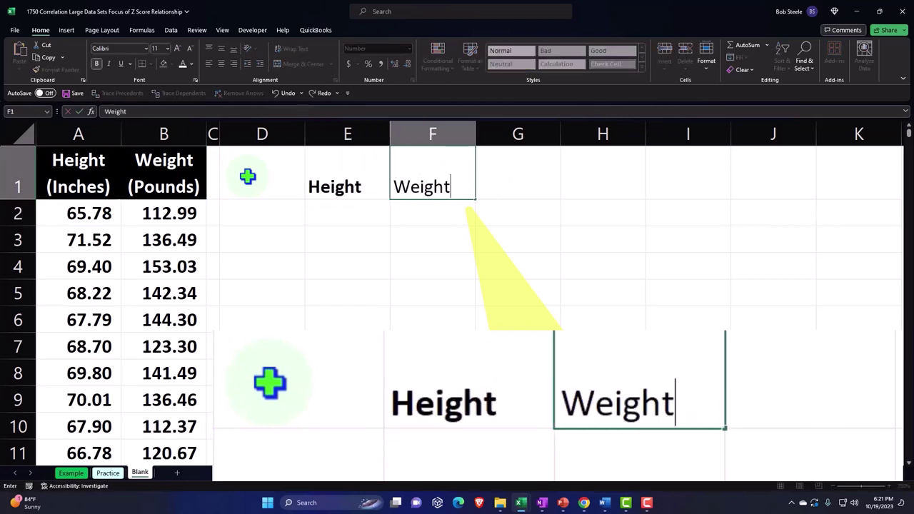
key(Left)
- Give E1:F1 a black fill with white centred text, and narrow columns E and F to about 6.86
key(shift+Right)
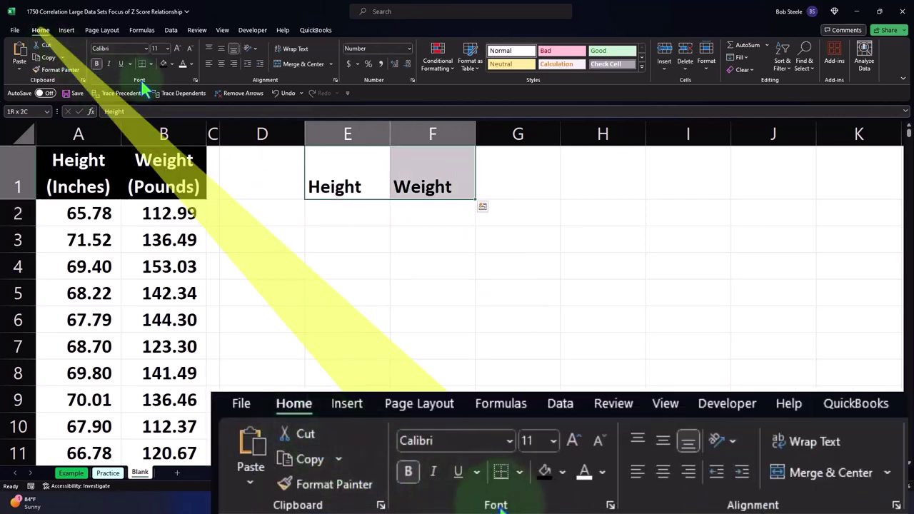
click(165, 64)
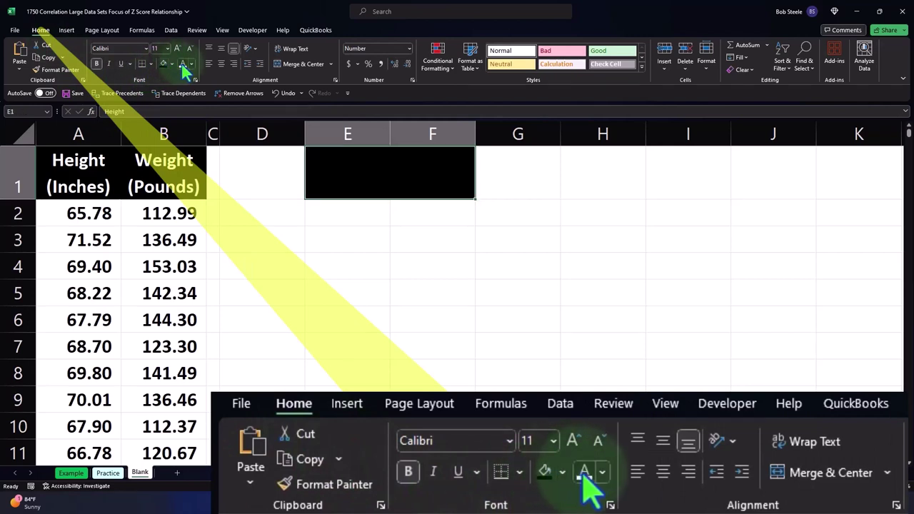
click(183, 65)
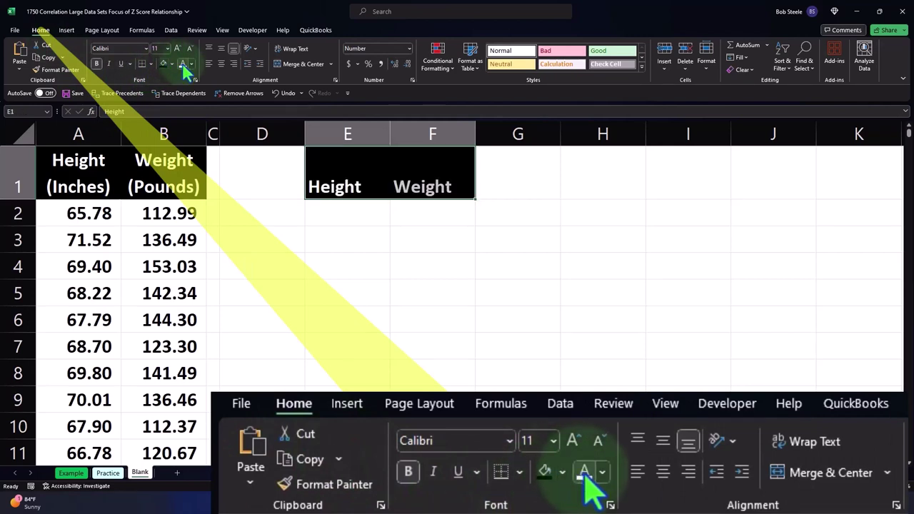
click(221, 63)
click(319, 215)
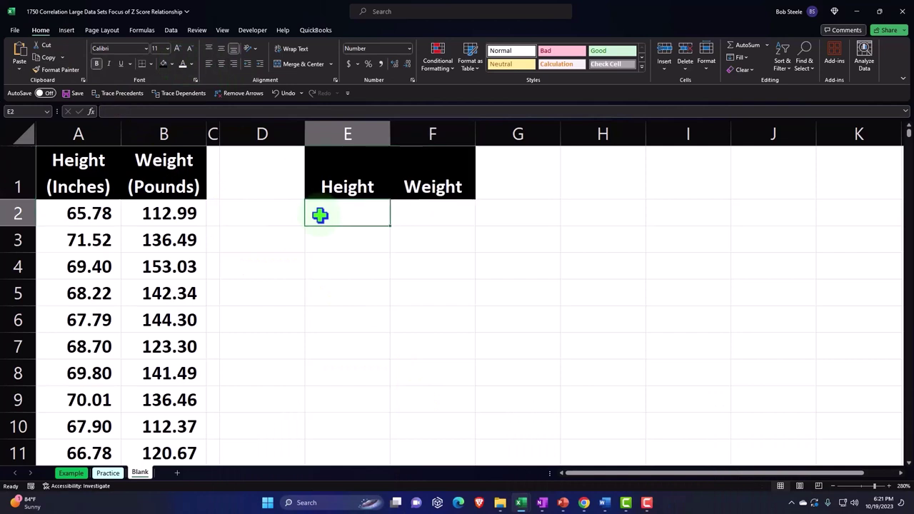
mouse_move(367, 133)
mouse_down()
mouse_move(390, 133)
mouse_move(369, 135)
mouse_up()
click(267, 212)
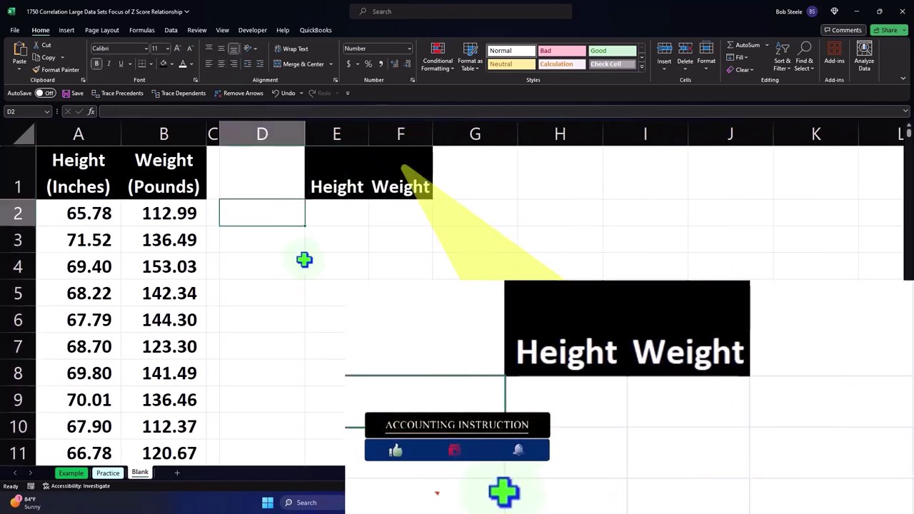
- Label D2 and D3 as Mean and SD
text(M)
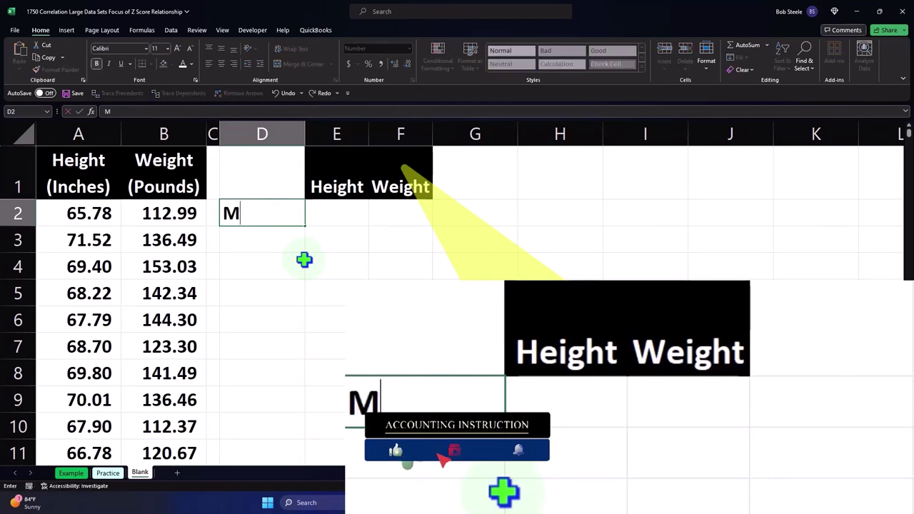
text(ean)
key(Return)
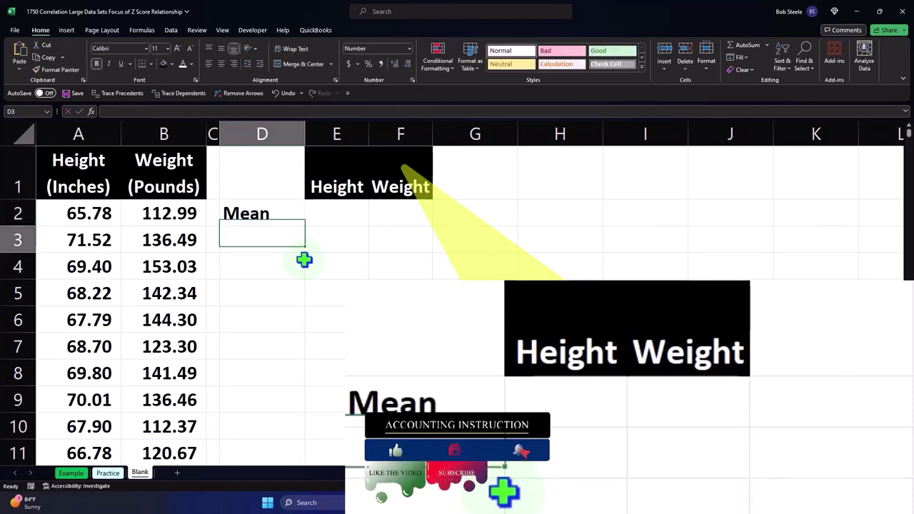
text(SD)
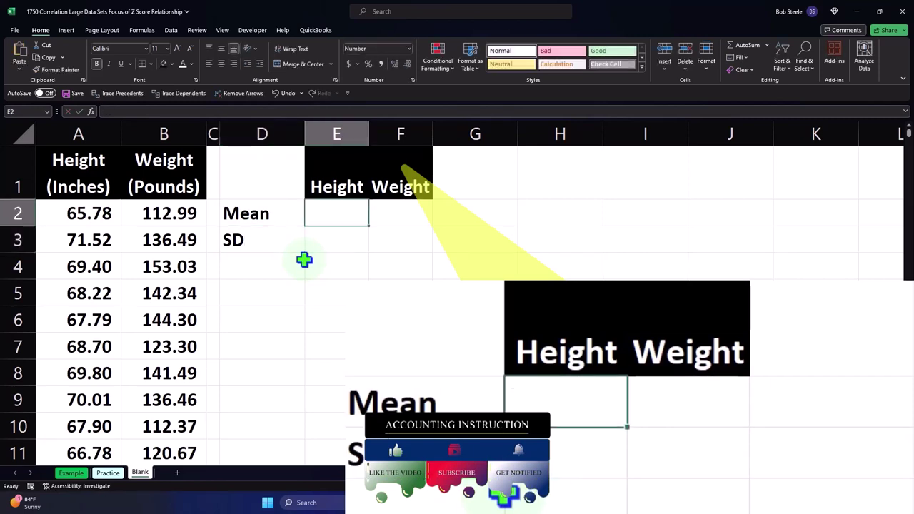
- Enter =AVERAGE(A2:A25001) in E2, fill it to F2, and widen column F to show 127.08
text(=aver)
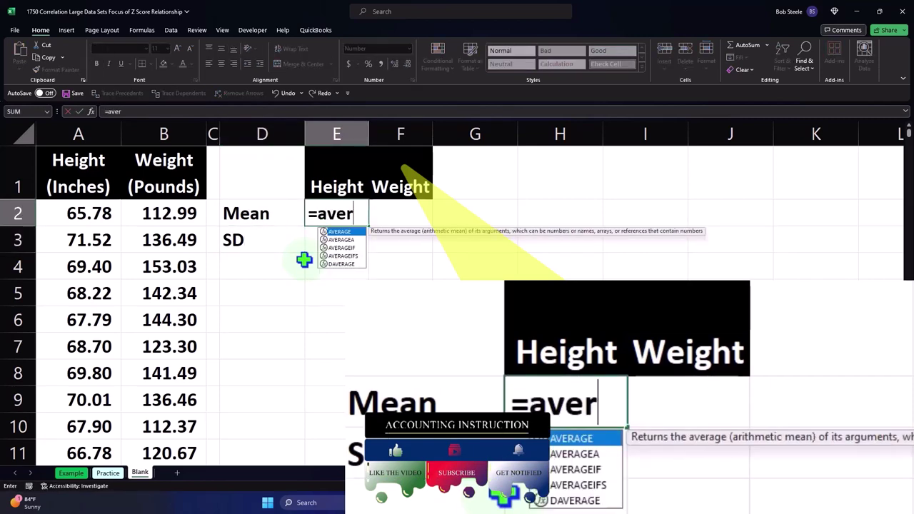
key(Tab)
key(Left)
key(Left)
key(Left)
key(Left)
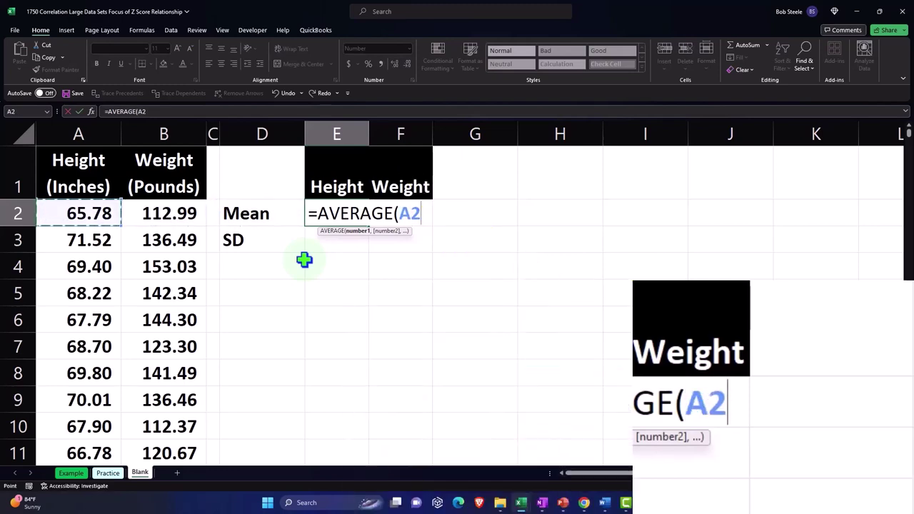
key(ctrl+shift+Down)
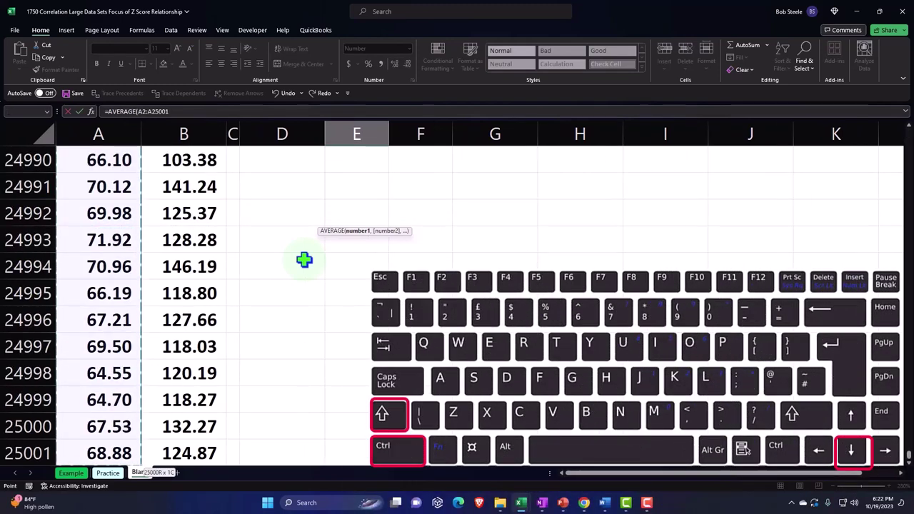
key(Return)
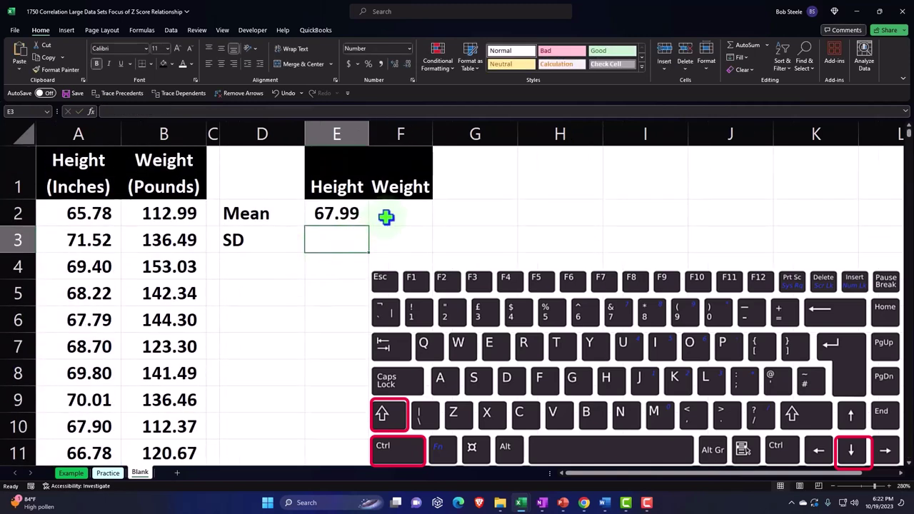
click(347, 215)
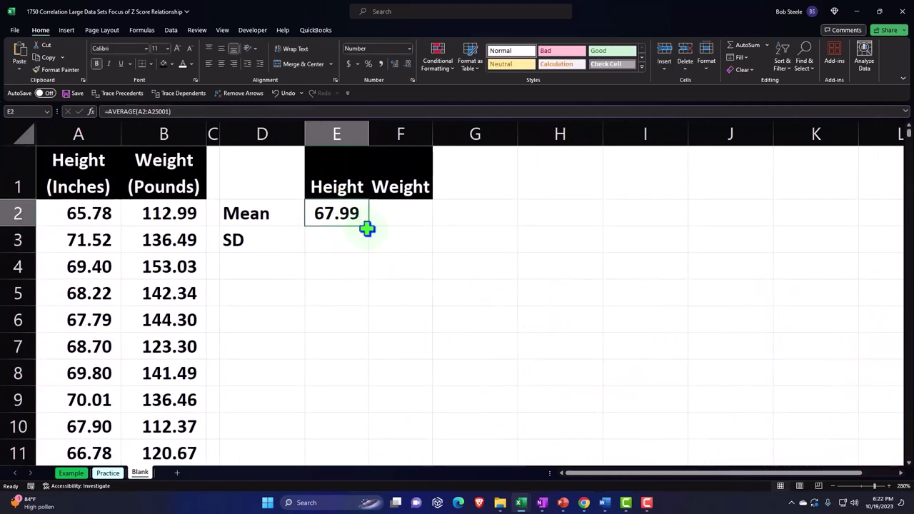
drag(368, 227, 405, 228)
click(408, 214)
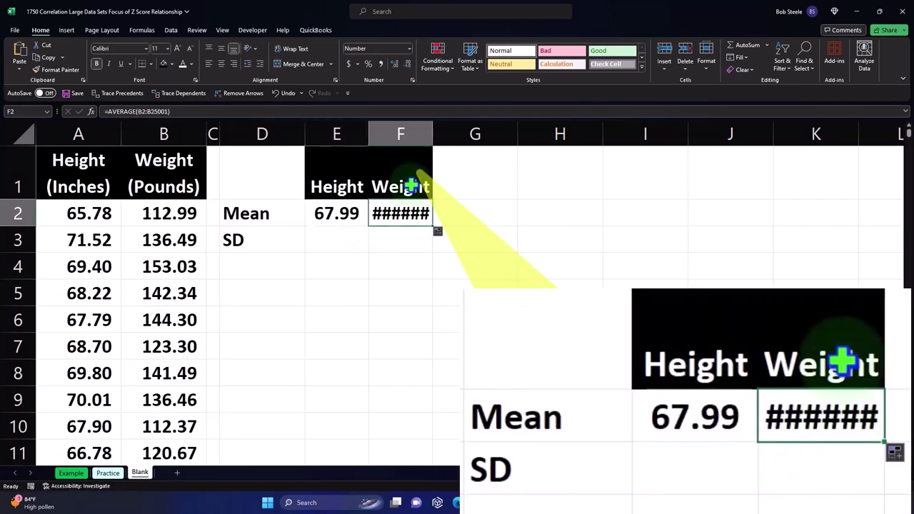
drag(432, 134, 436, 134)
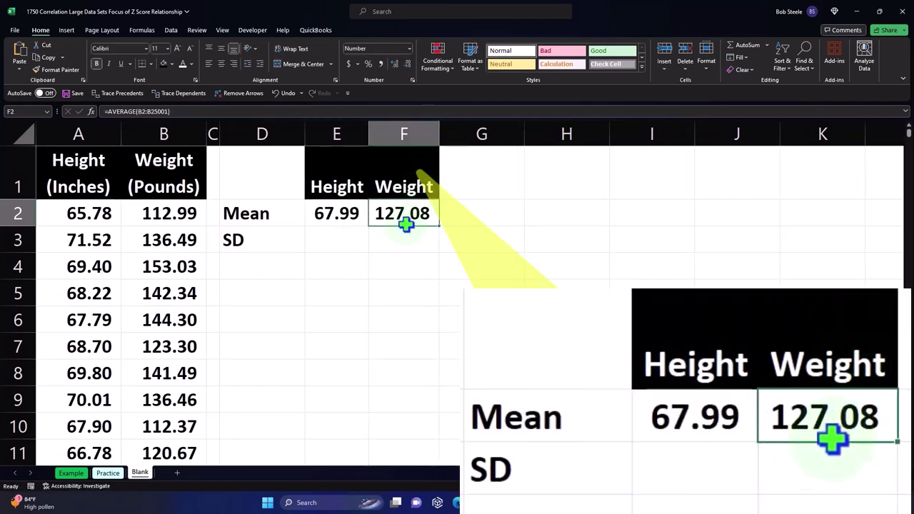
click(337, 239)
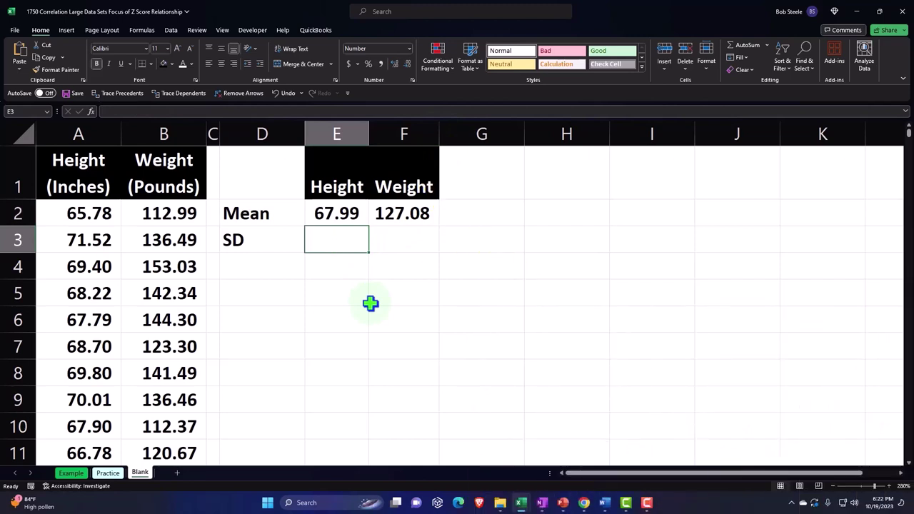
- Enter =STDEV.S(A2:A25001) in E3 to get the height standard deviation of 1.90
text(=)
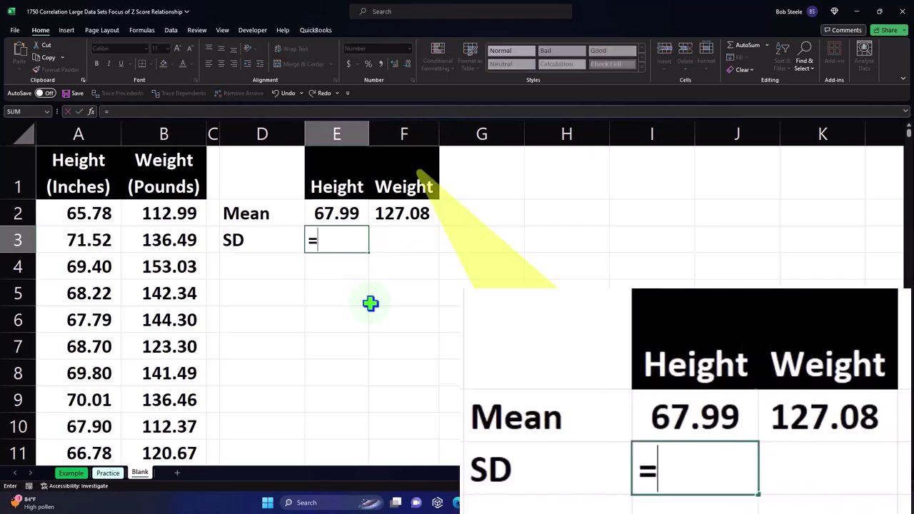
text(st)
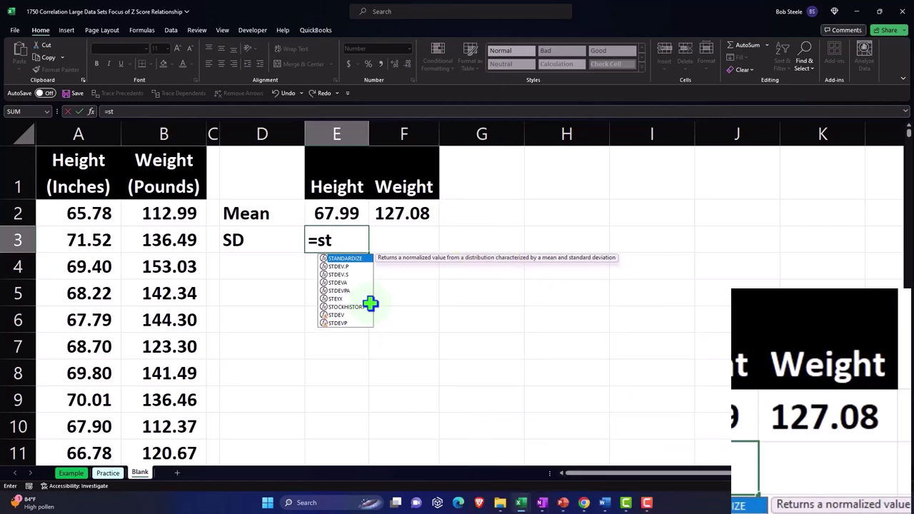
key(Down)
key(Down)
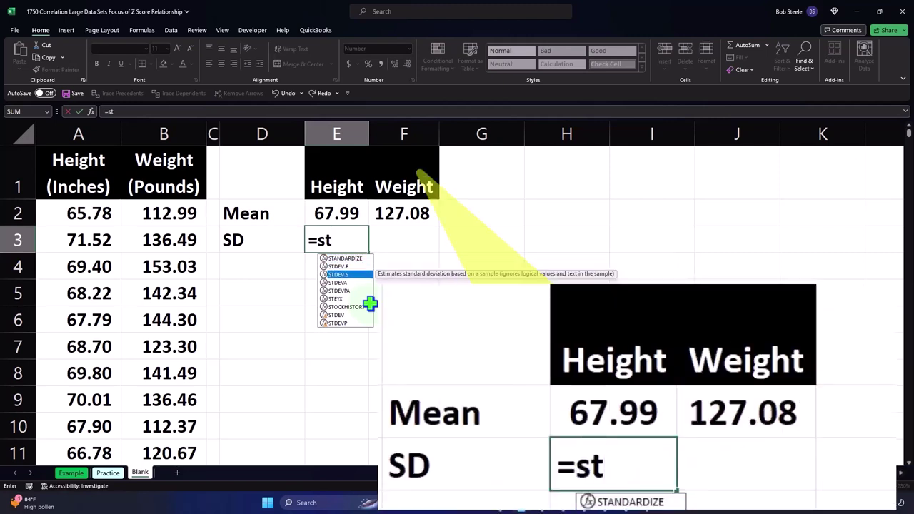
key(Tab)
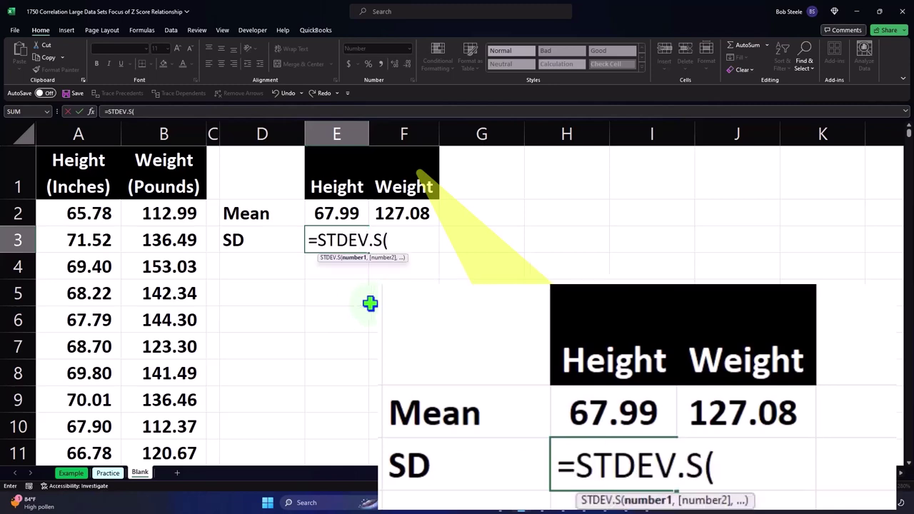
key(Left)
key(Left)
key(Left)
key(Left)
key(Up)
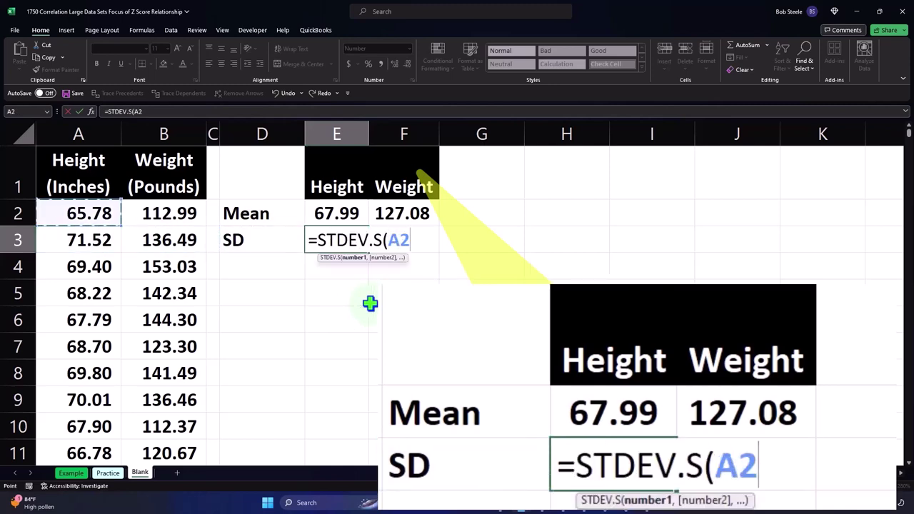
key(ctrl+shift+Down)
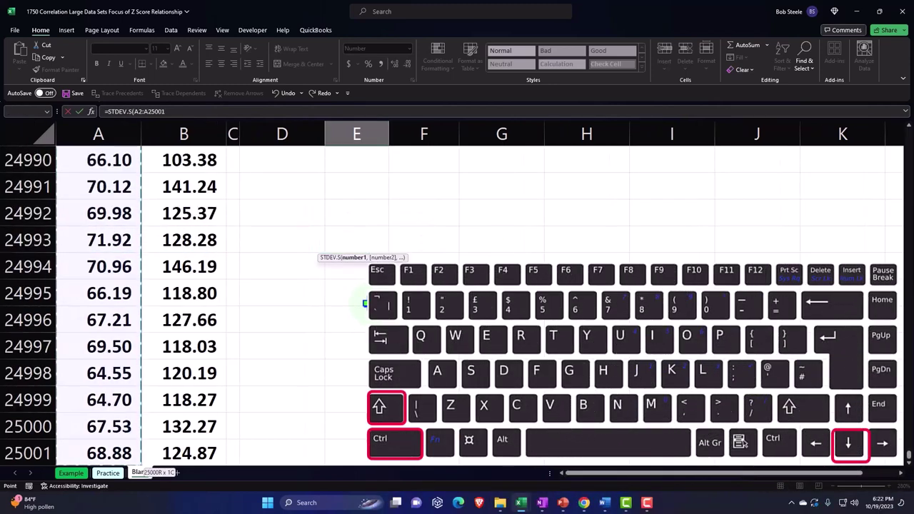
key(Return)
- Fill the standard deviation formula right to F3, giving 11.66 for weight
key(Up)
key(Up)
key(Up)
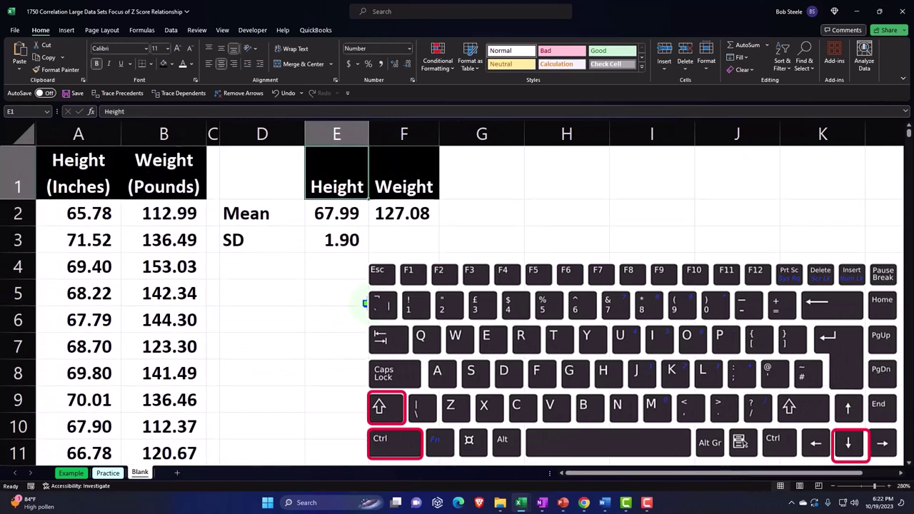
key(Down)
key(Down)
key(Right)
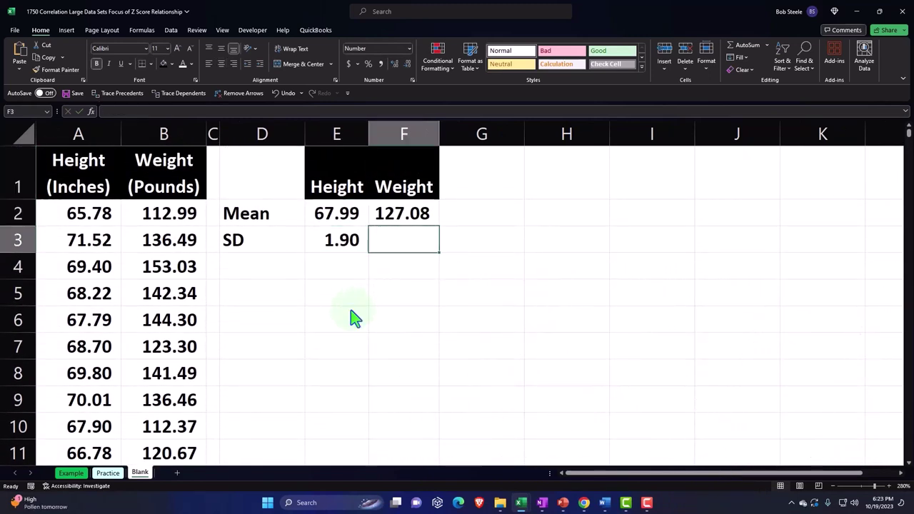
click(350, 245)
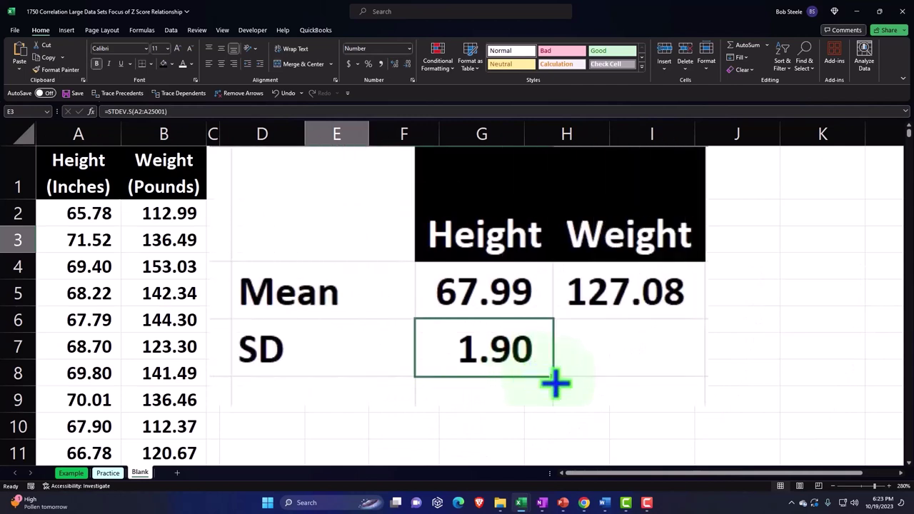
drag(555, 384, 662, 374)
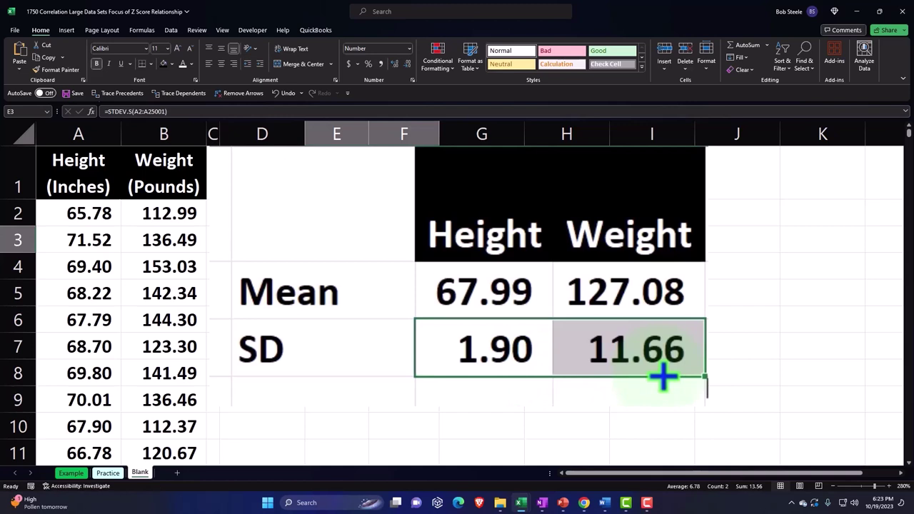
click(649, 396)
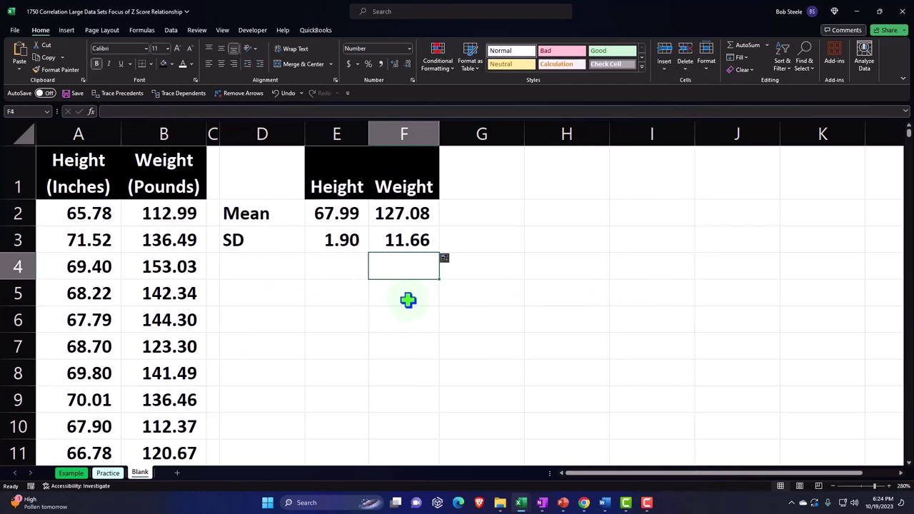
- Insert a histogram of all the height values in column A
click(85, 177)
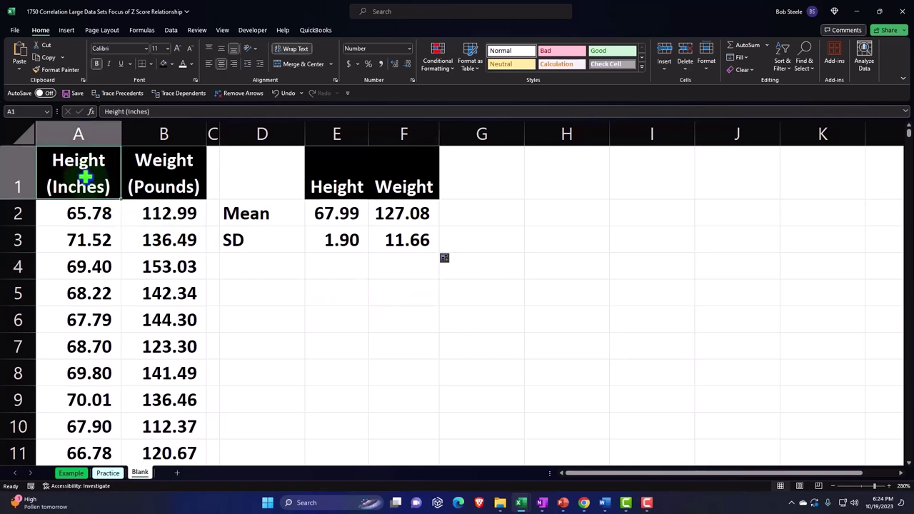
key(ctrl+shift+Down)
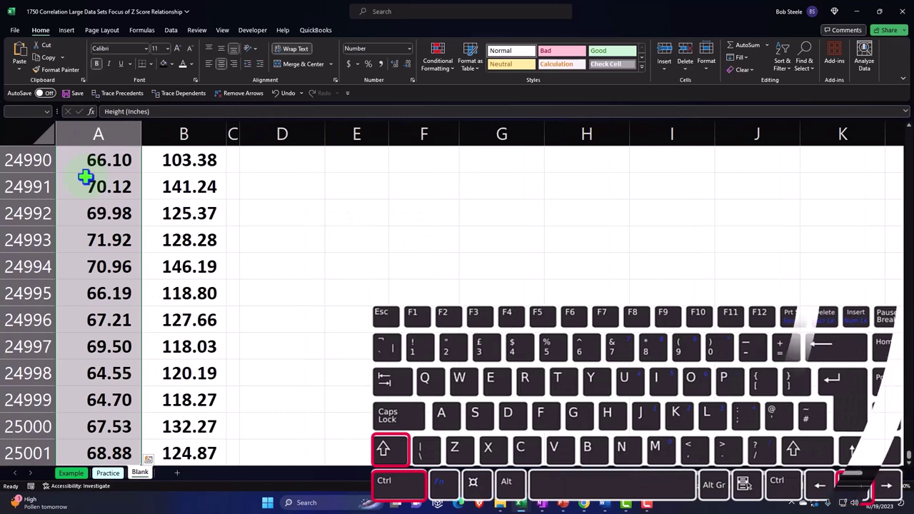
key(ctrl+BackSpace)
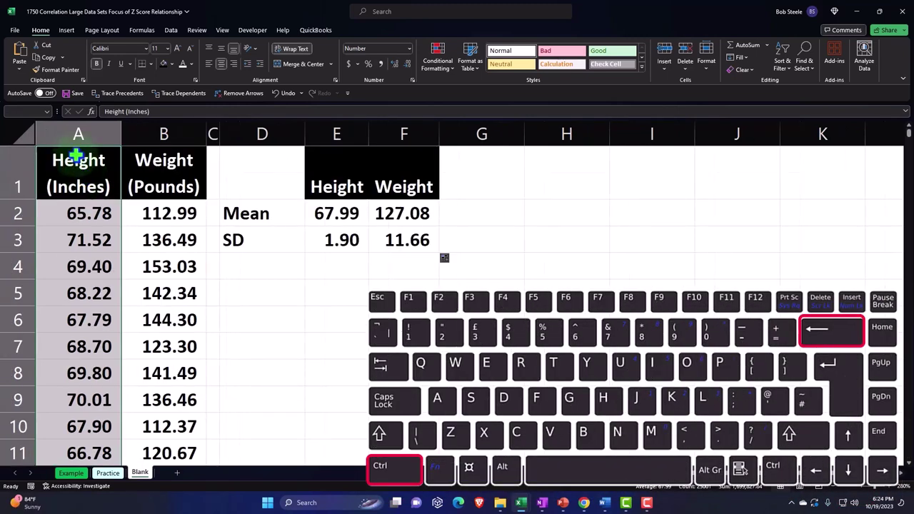
click(67, 30)
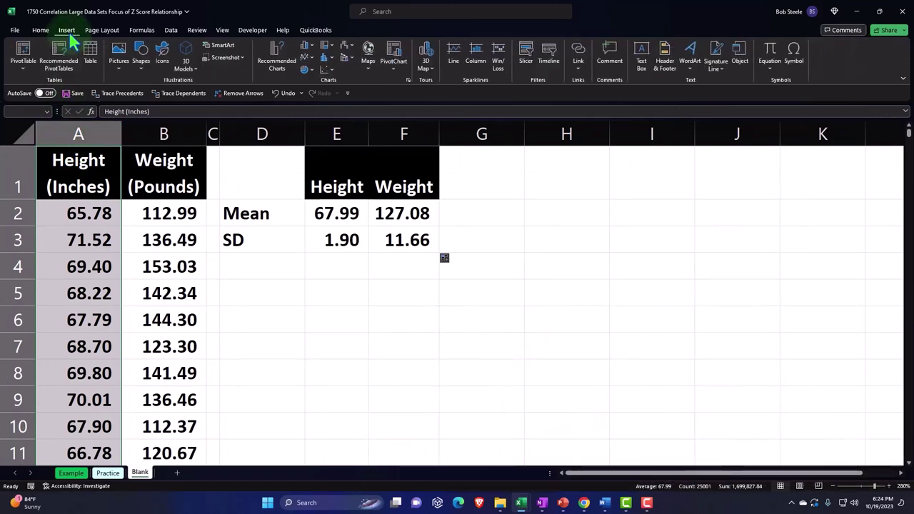
click(330, 60)
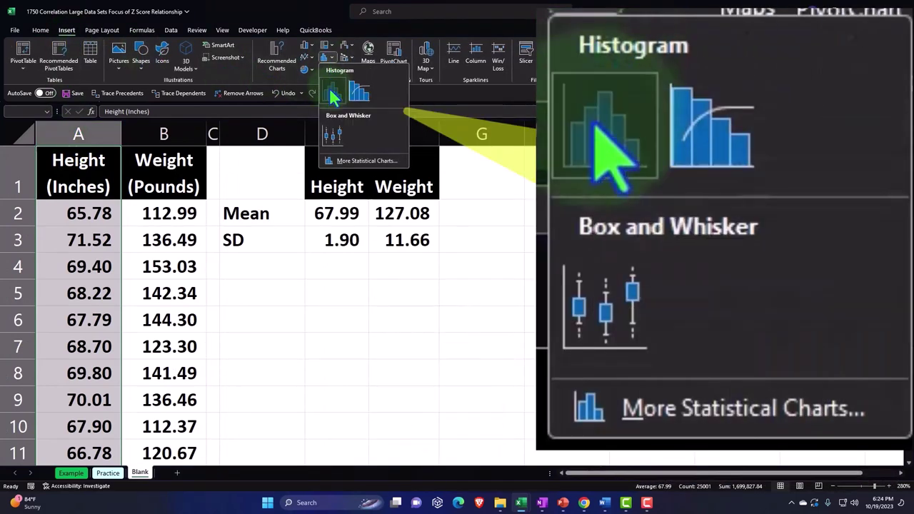
click(332, 93)
- Title the histogram Heights and resize it to fit beneath the Mean and SD table
drag(236, 169, 233, 181)
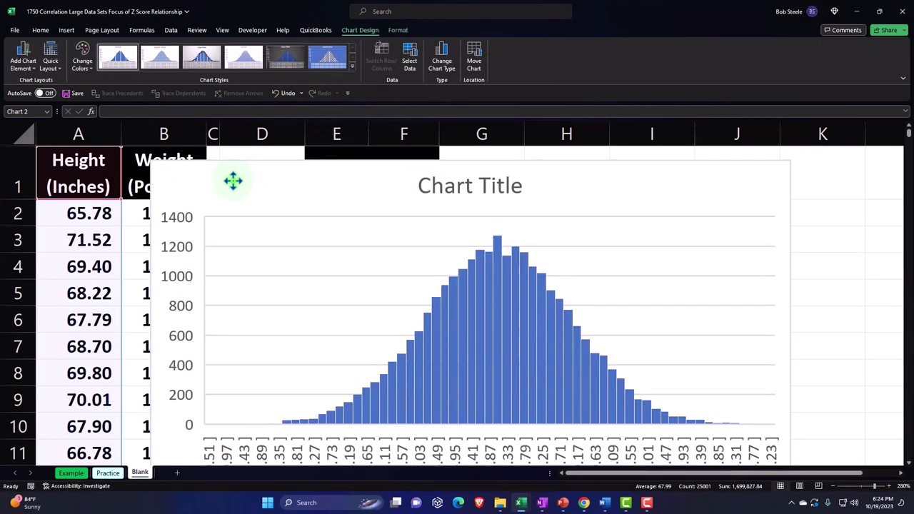
drag(151, 163, 169, 118)
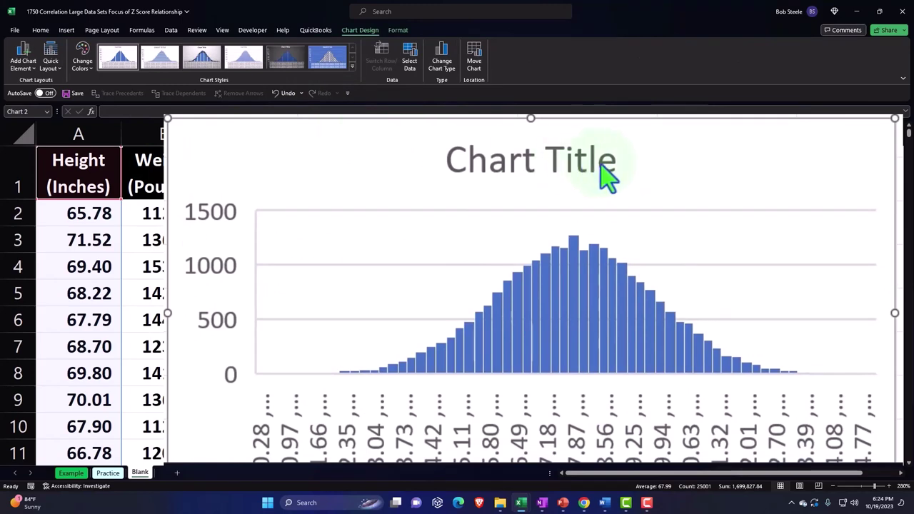
key(ctrl+z)
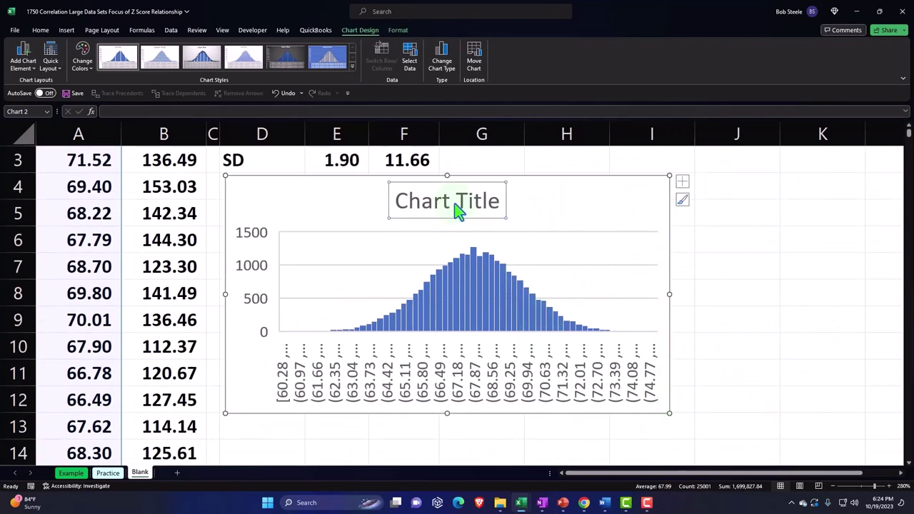
scroll(451, 312, up, 1)
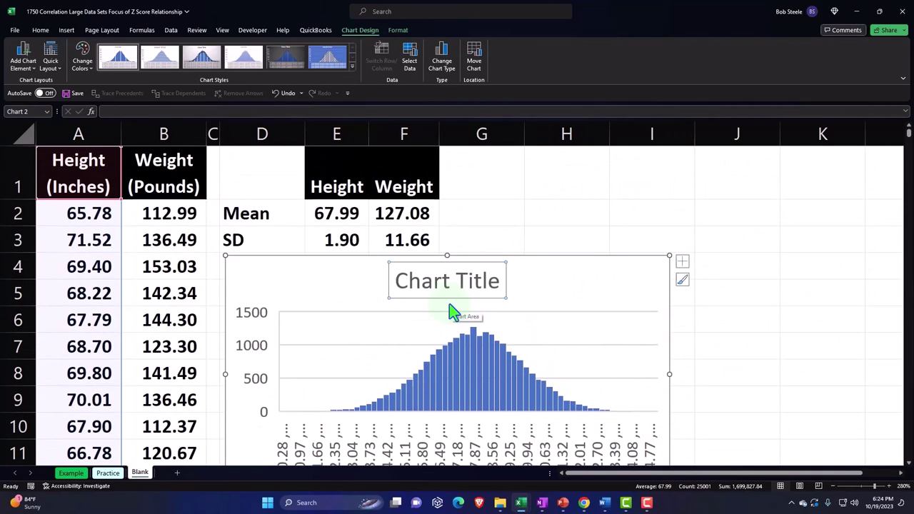
text(Hi)
key(BackSpace)
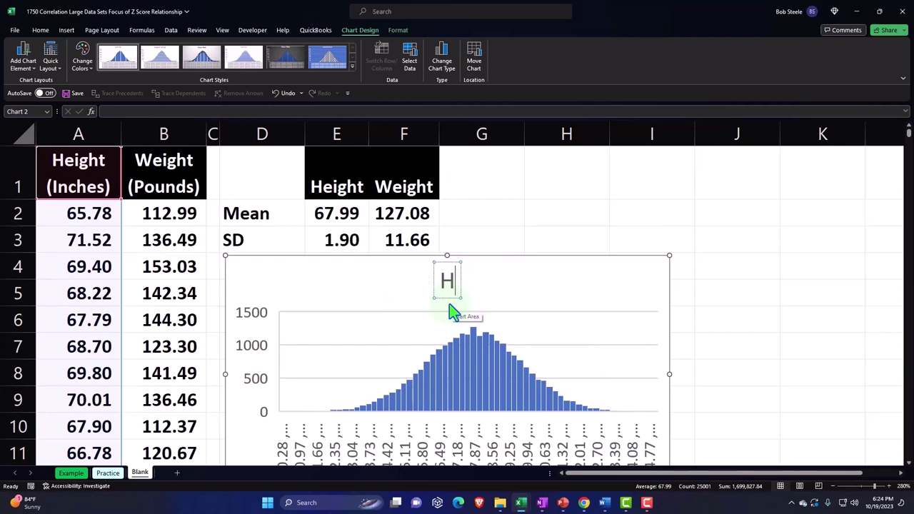
text(eights)
click(730, 298)
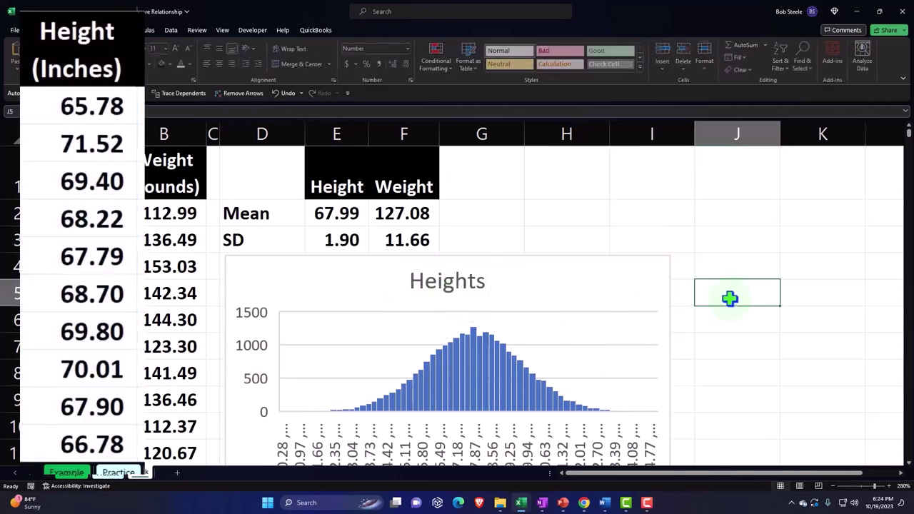
click(664, 260)
drag(669, 255, 580, 290)
scroll(577, 310, down, 1)
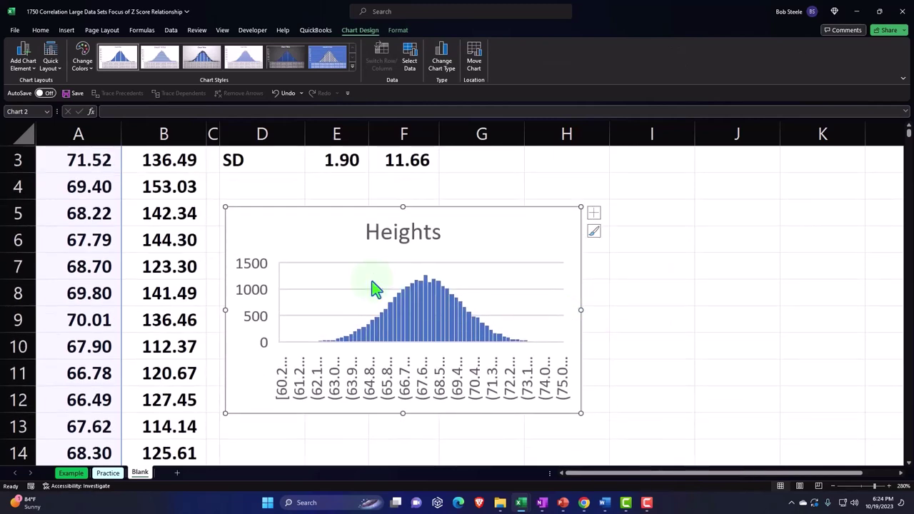
scroll(377, 289, up, 1)
click(181, 184)
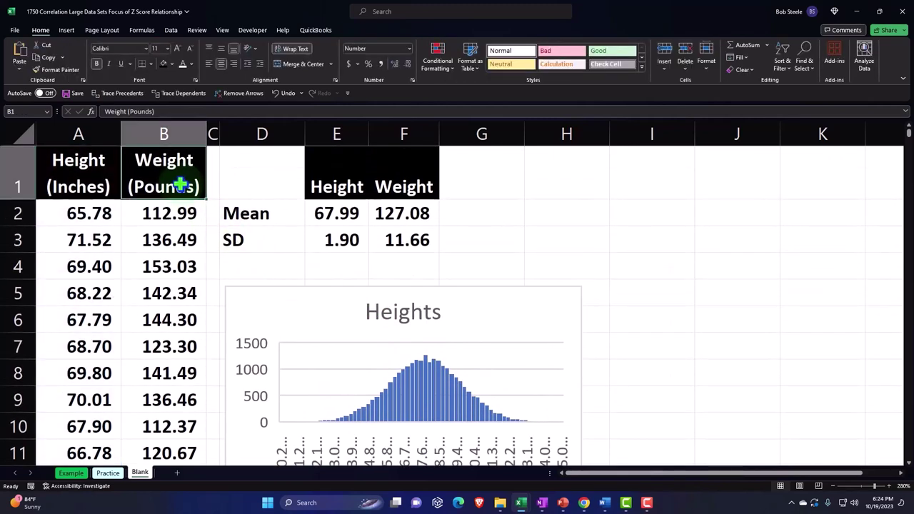
- Insert a histogram of all the weight values in column B
key(ctrl+shift+Down)
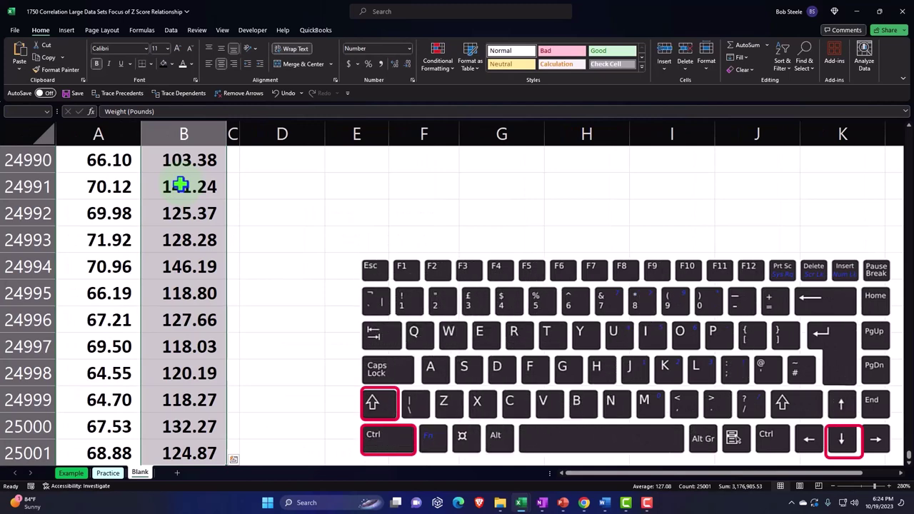
key(ctrl+BackSpace)
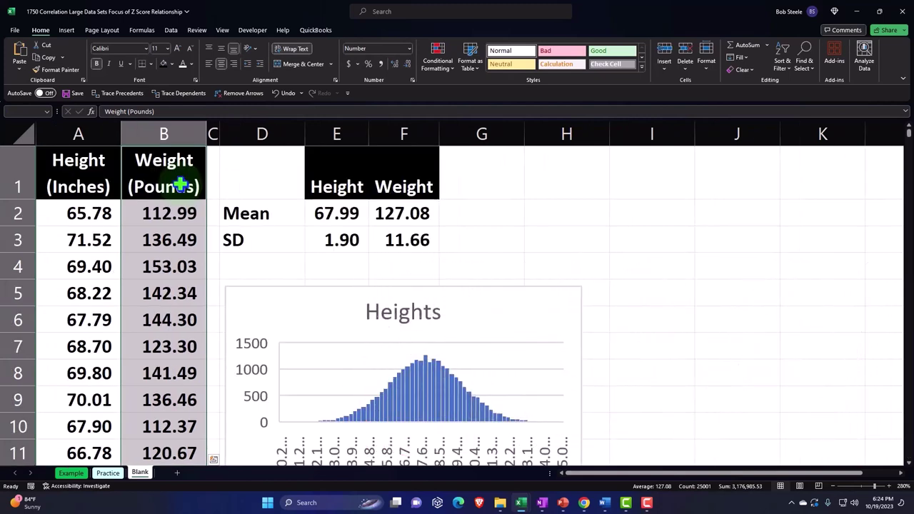
click(66, 31)
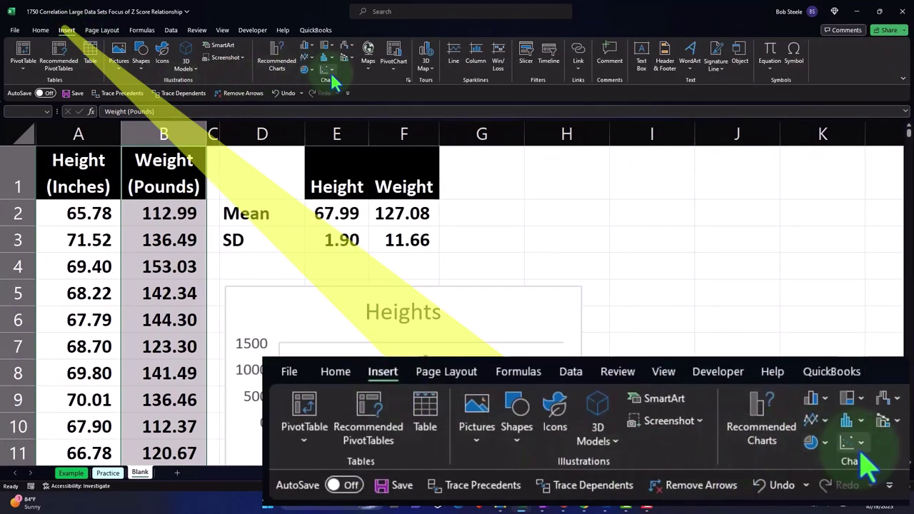
click(326, 59)
click(332, 91)
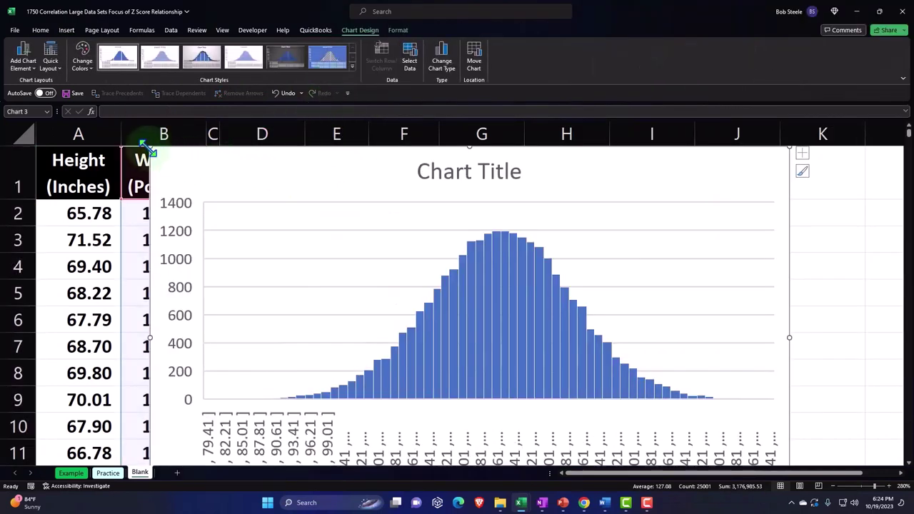
- Undo the stray chart change, shrink the weight histogram, and title it Weights
click(281, 302)
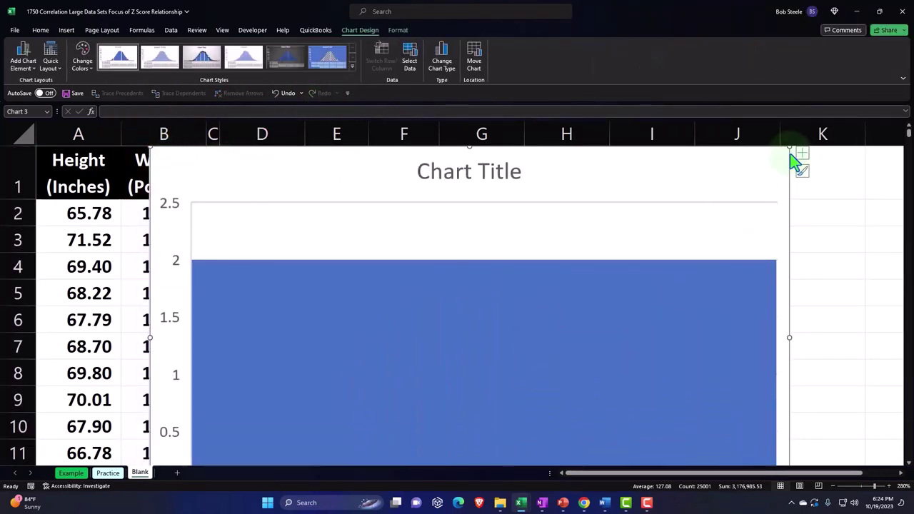
click(290, 120)
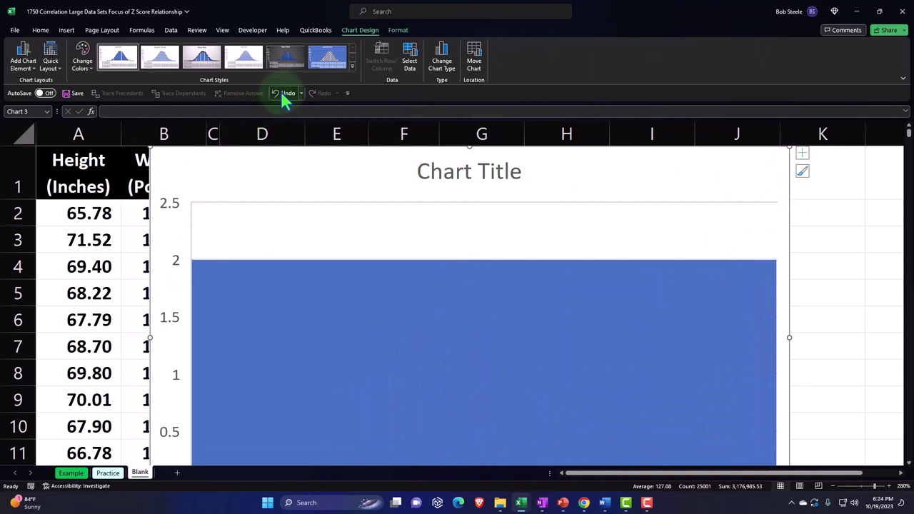
click(282, 92)
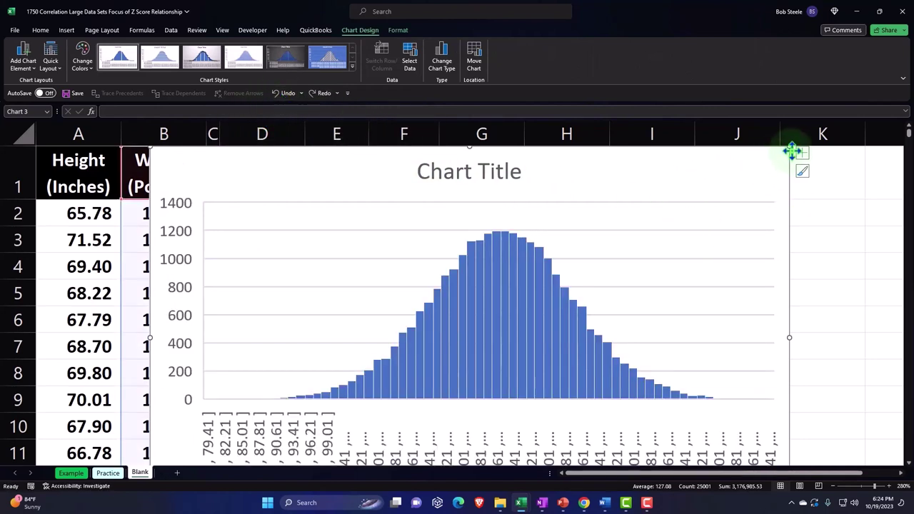
drag(789, 149, 621, 272)
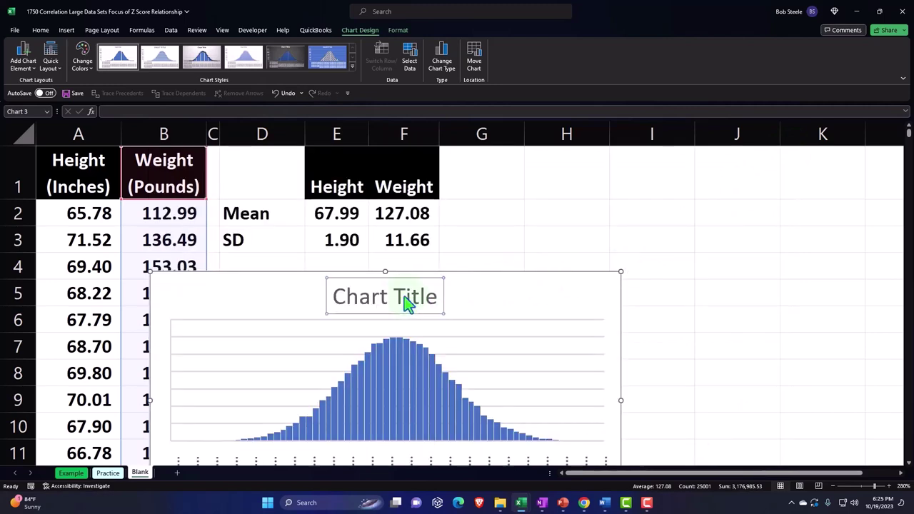
text(Weights)
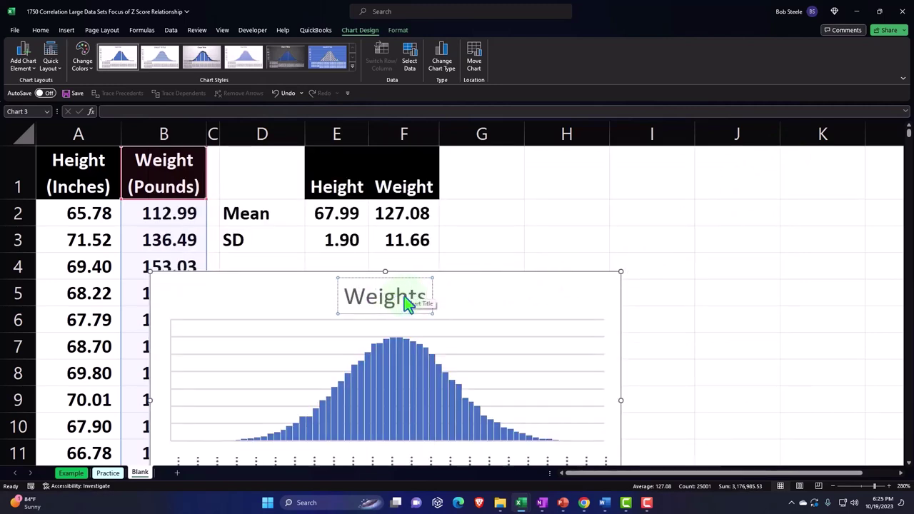
click(708, 250)
scroll(614, 265, down, 1)
- Move the Weights histogram below the Heights chart and shrink it to the same size
drag(482, 243, 509, 334)
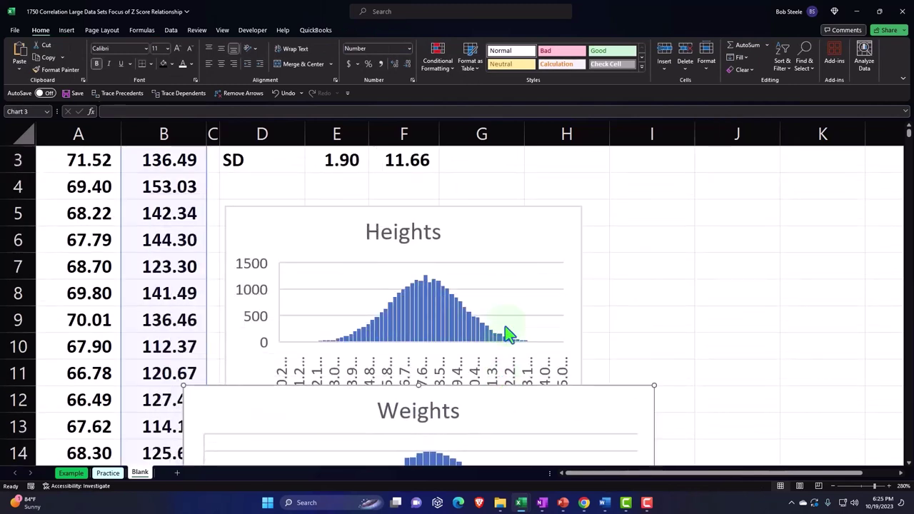
scroll(370, 332, down, 2)
drag(236, 257, 267, 286)
scroll(705, 385, down, 1)
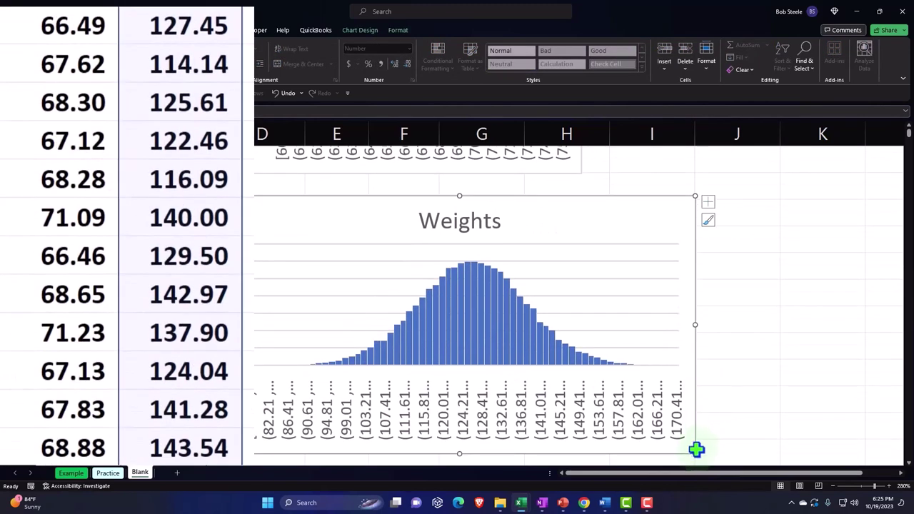
drag(695, 452, 579, 421)
click(683, 343)
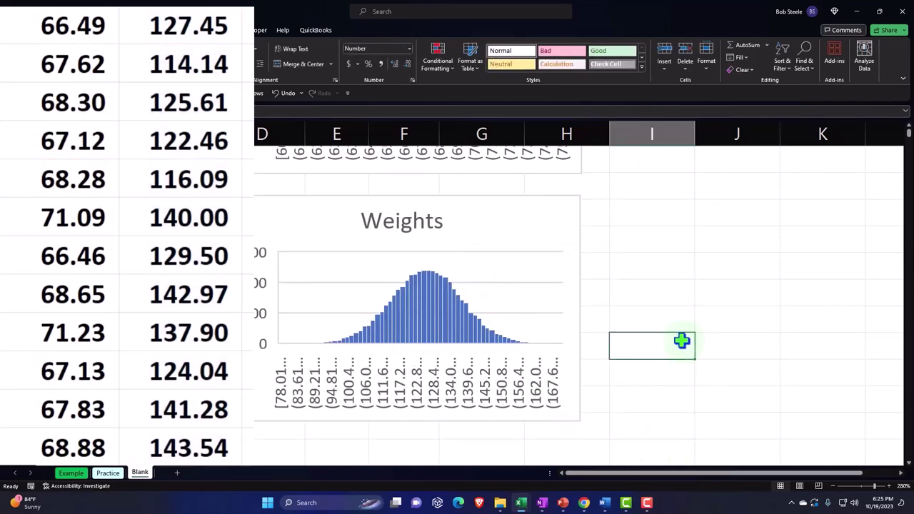
- Widen column G so the Heights histogram spans further across the sheet
scroll(681, 341, up, 2)
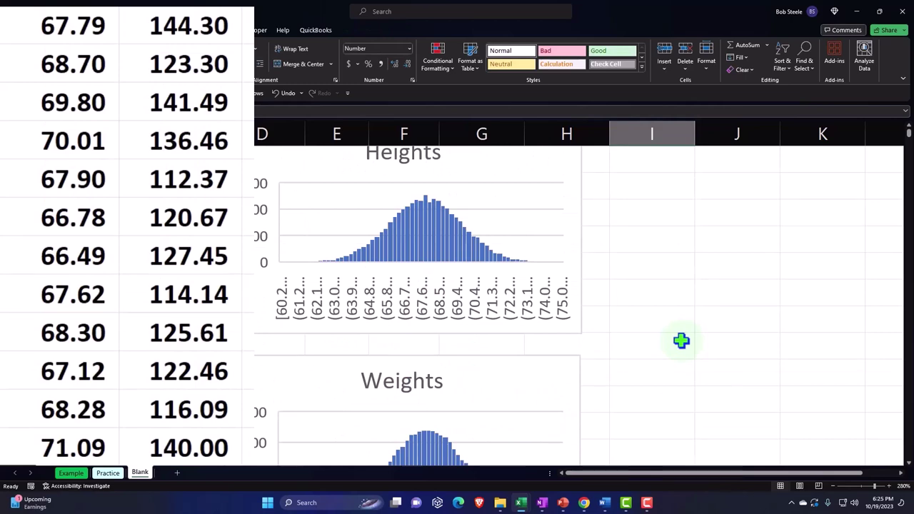
scroll(682, 340, up, 2)
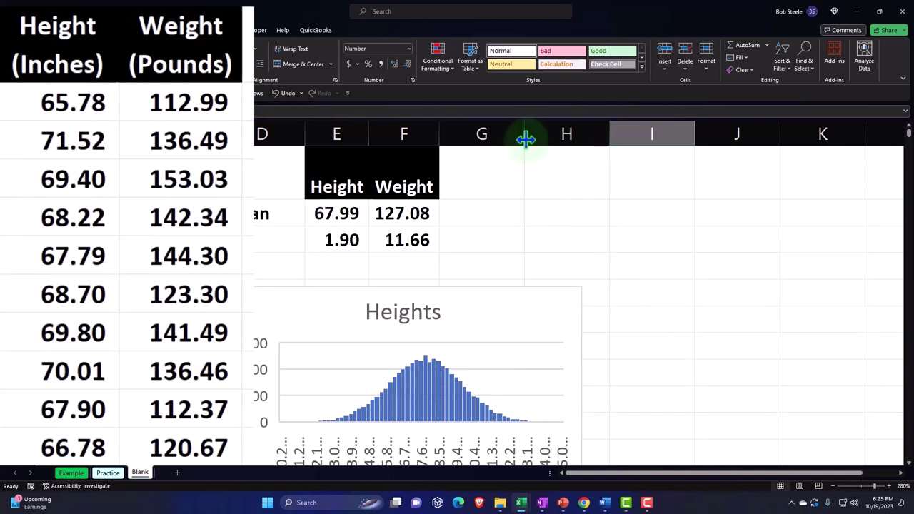
drag(526, 139, 604, 139)
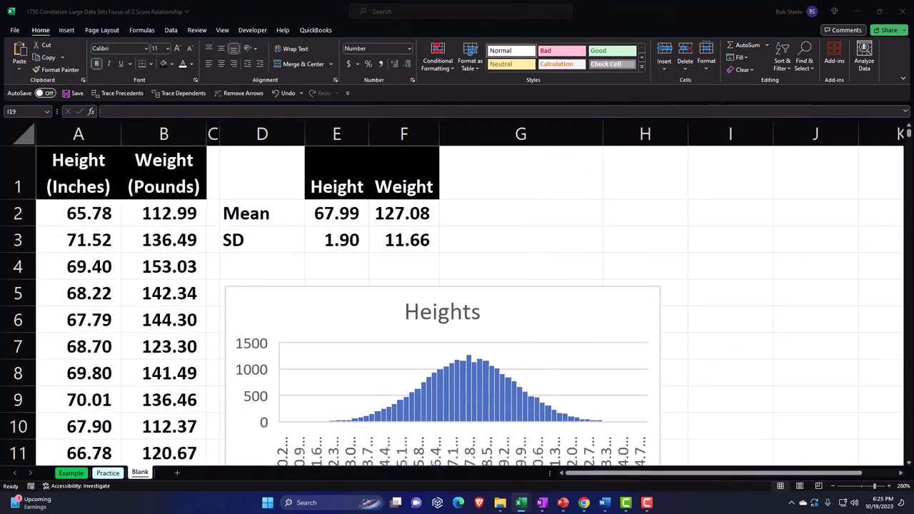
- Paste the correlation r formula picture and position it in rows 1–3 beside the Mean/SD table
key(ctrl+v)
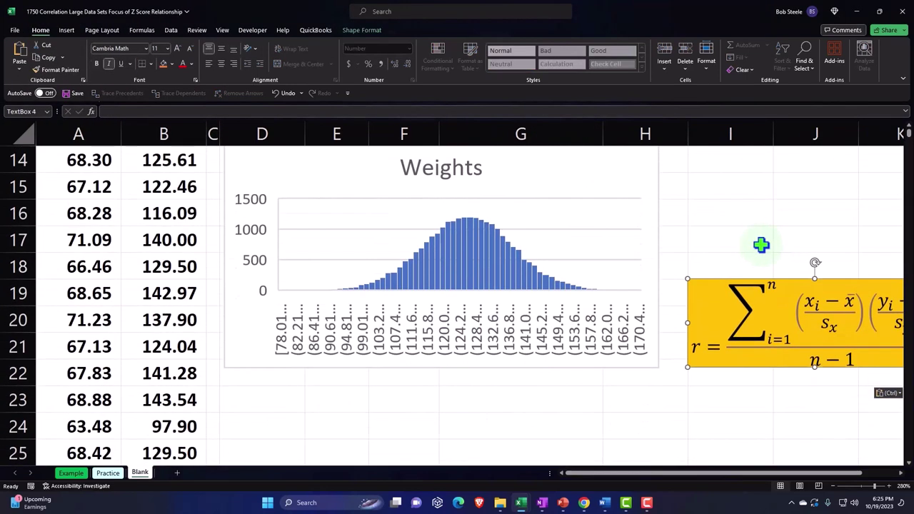
scroll(730, 375, up, 2)
drag(730, 439, 704, 204)
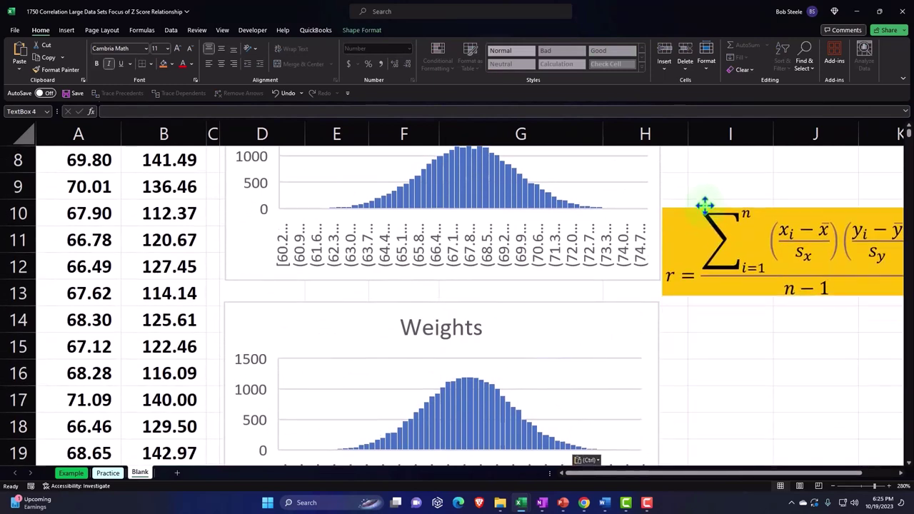
scroll(725, 358, up, 2)
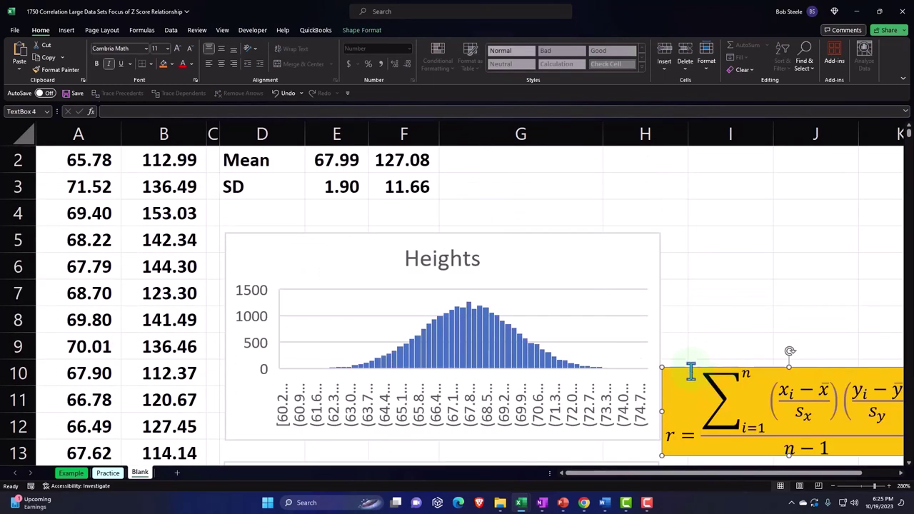
click(696, 418)
click(835, 486)
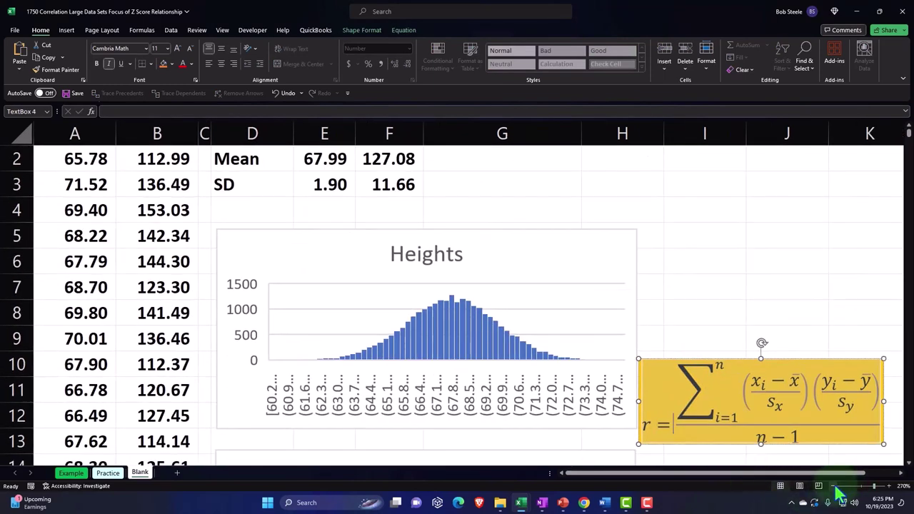
click(835, 486)
click(782, 449)
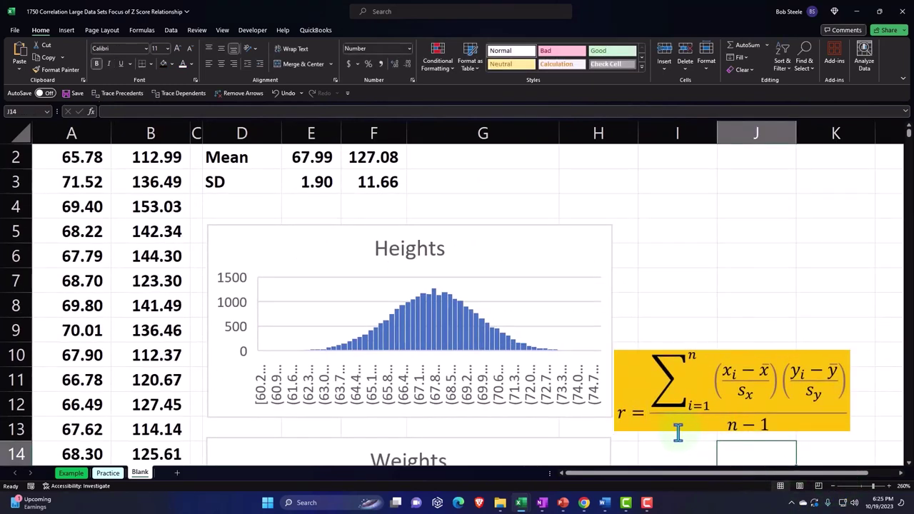
click(678, 433)
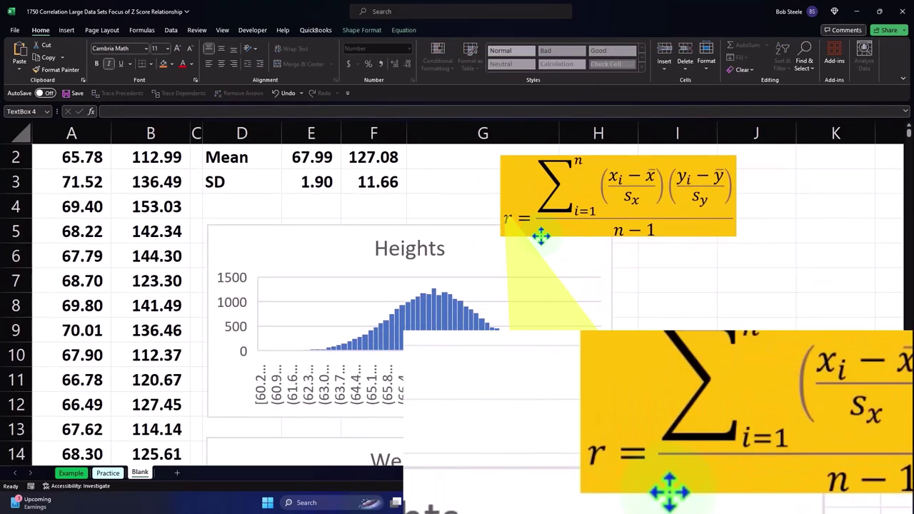
drag(540, 238, 464, 229)
scroll(457, 236, up, 1)
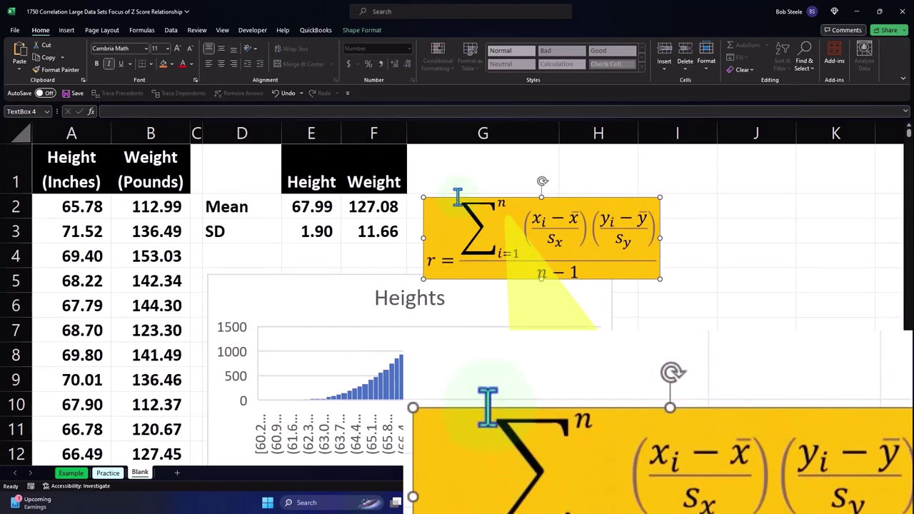
drag(457, 199, 448, 160)
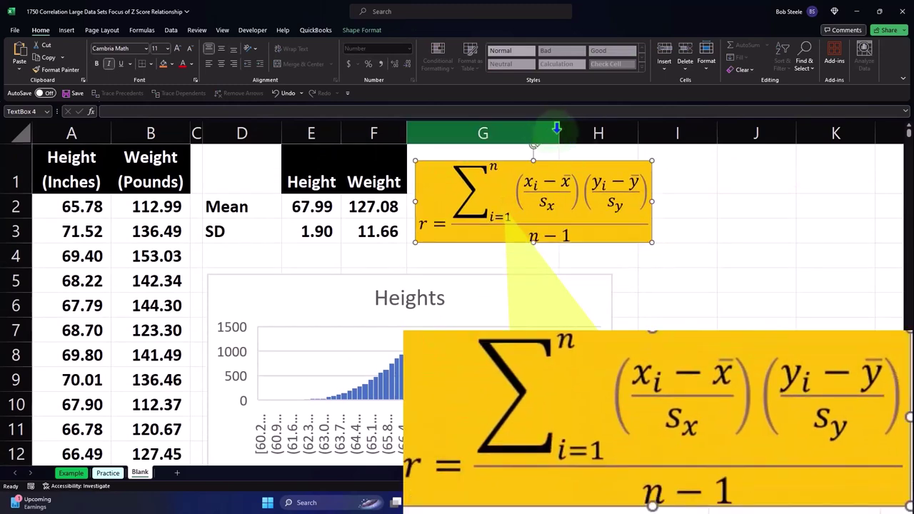
- Widen column G further and make both the Heights and Weights histograms narrower
drag(561, 131, 664, 131)
click(740, 338)
scroll(742, 338, down, 2)
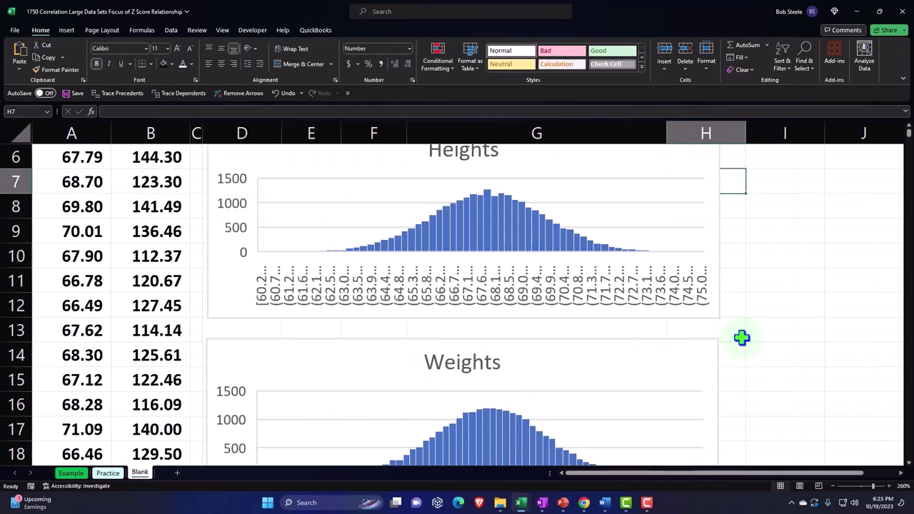
click(719, 319)
drag(718, 318, 645, 308)
scroll(686, 357, down, 3)
click(717, 398)
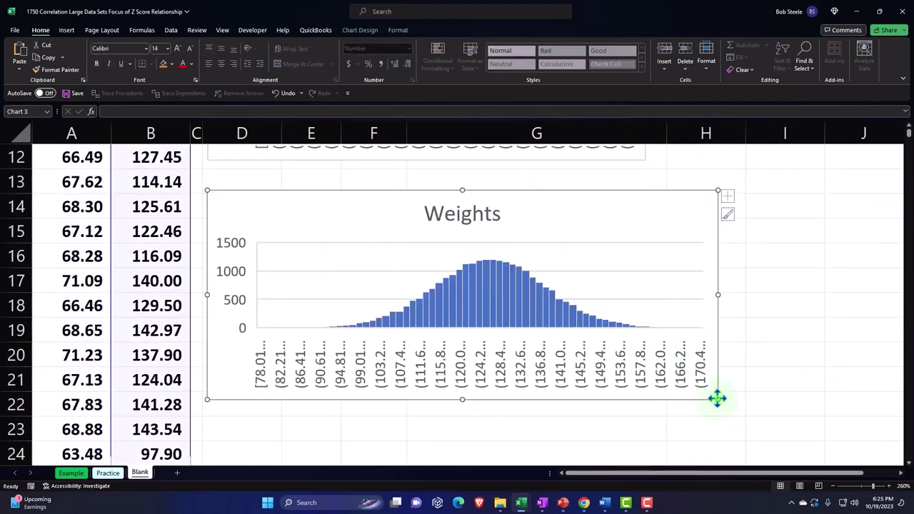
drag(716, 400, 646, 380)
scroll(698, 383, up, 4)
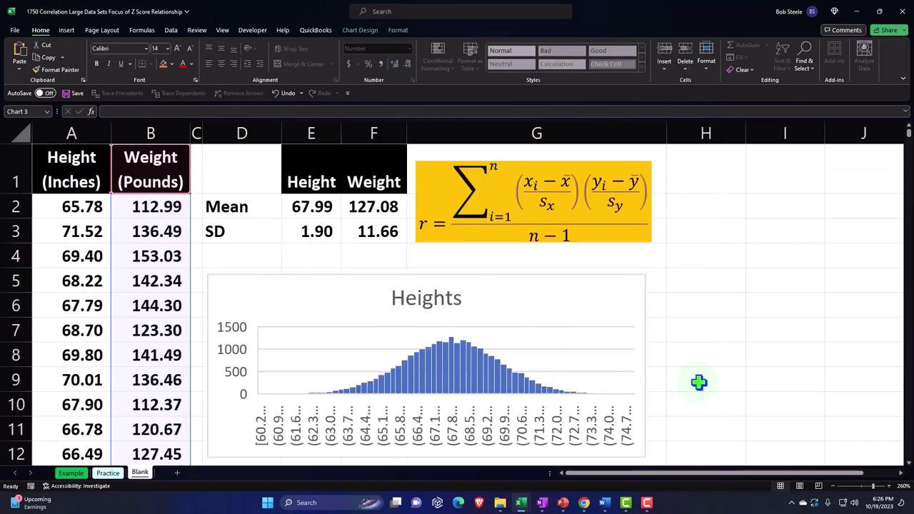
click(731, 214)
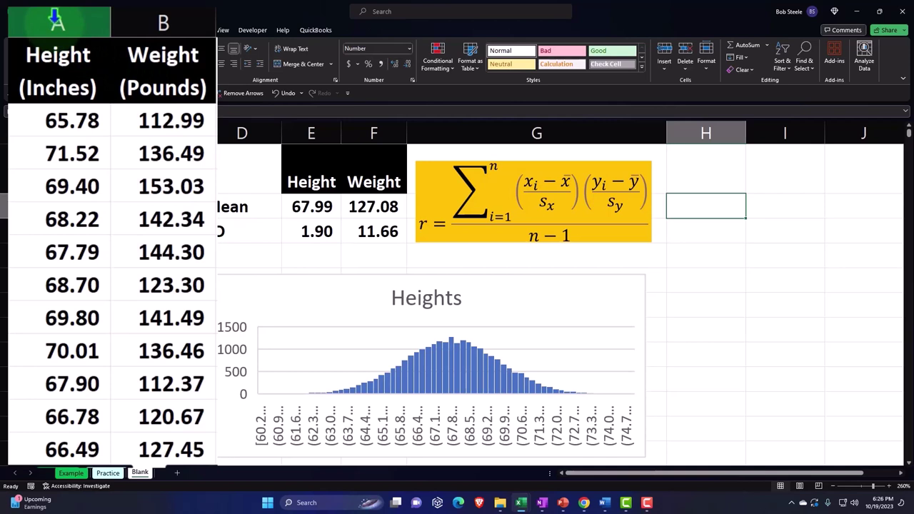
- Copy the Height and Weight columns A:B and paste them starting at H1
click(57, 20)
drag(57, 20, 132, 23)
key(ctrl+c)
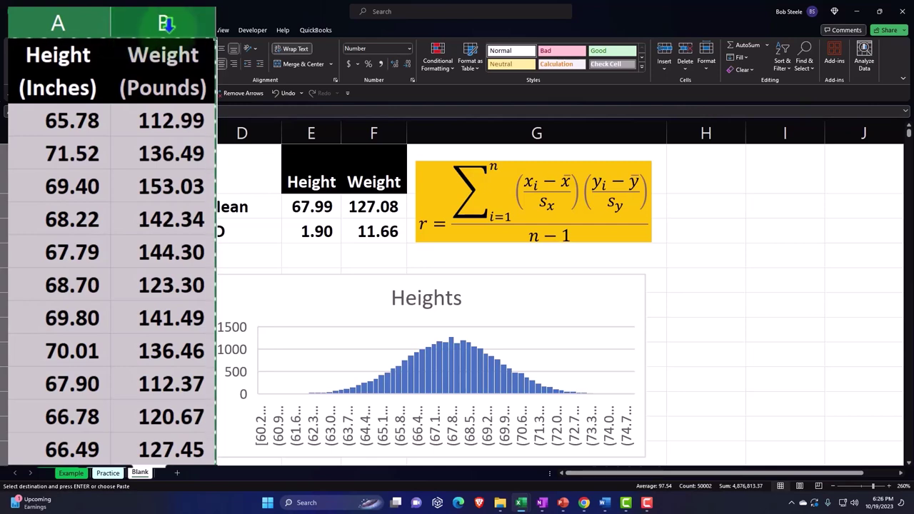
click(719, 182)
right_click(719, 183)
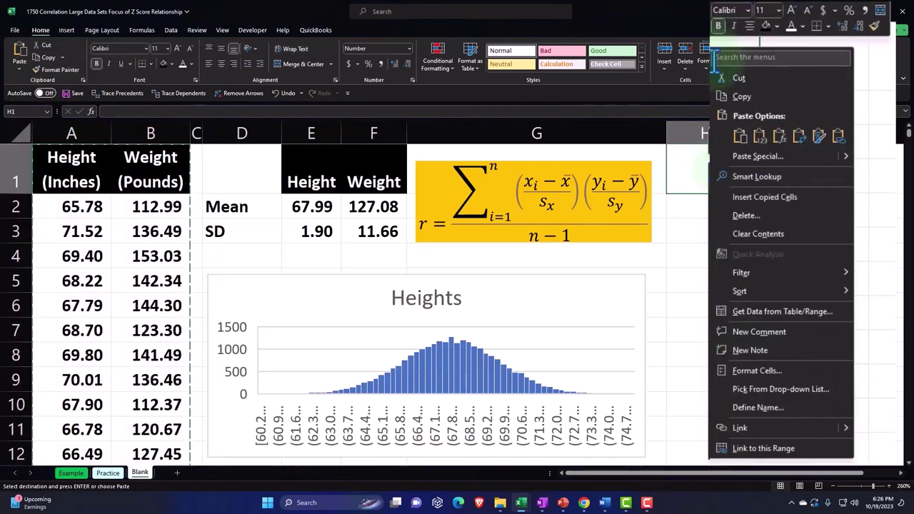
click(736, 138)
click(785, 232)
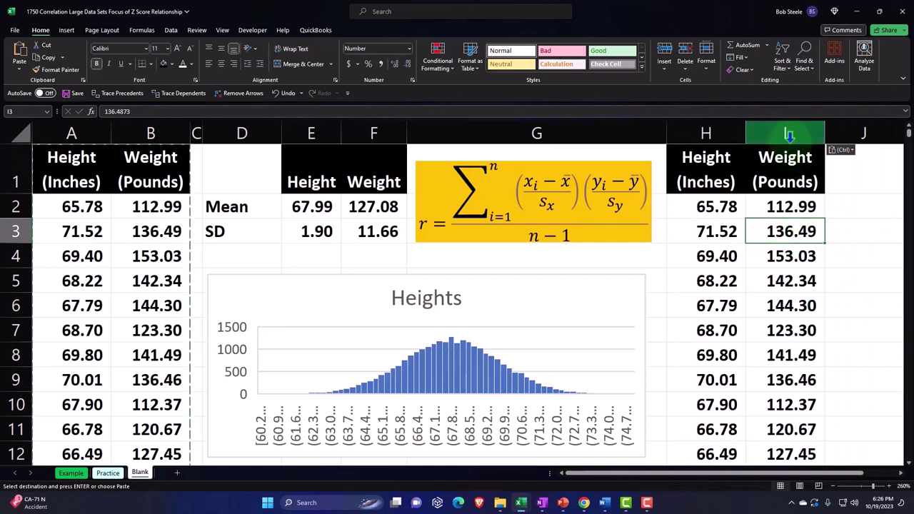
- Insert an empty column I between the pasted heights and weights
click(782, 131)
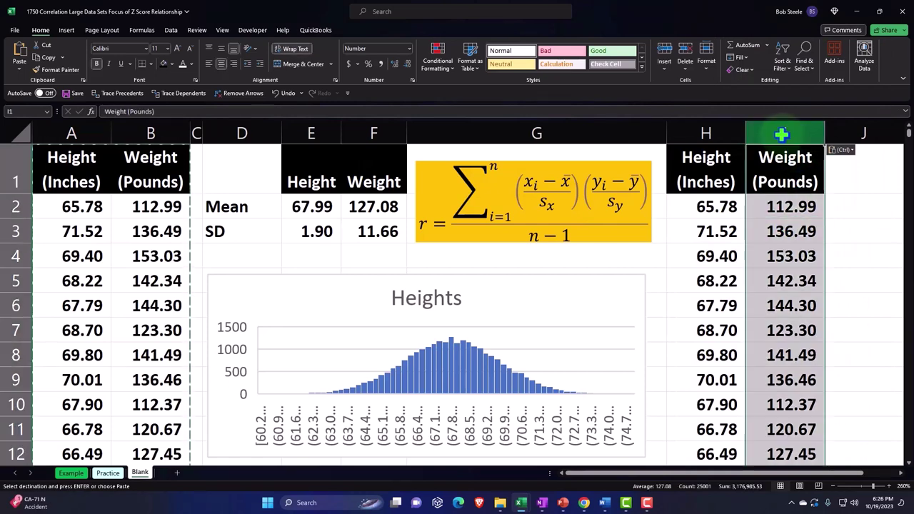
right_click(788, 232)
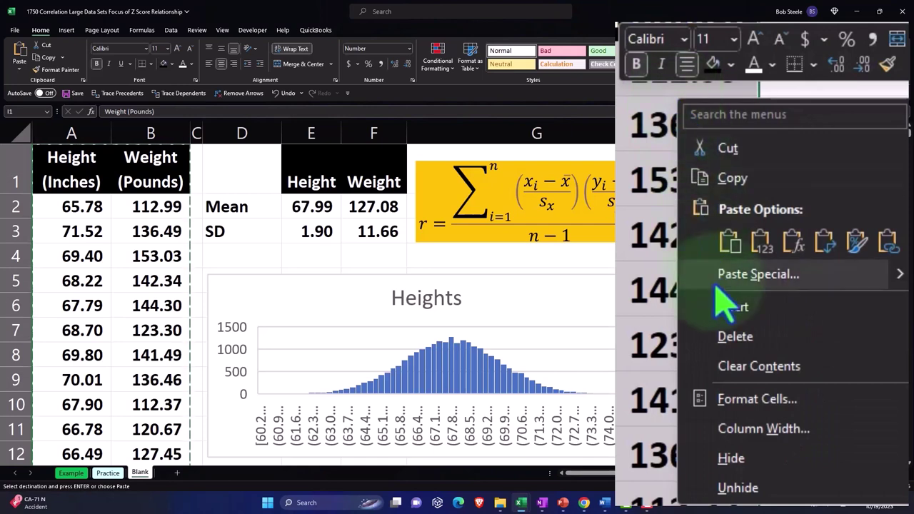
click(807, 296)
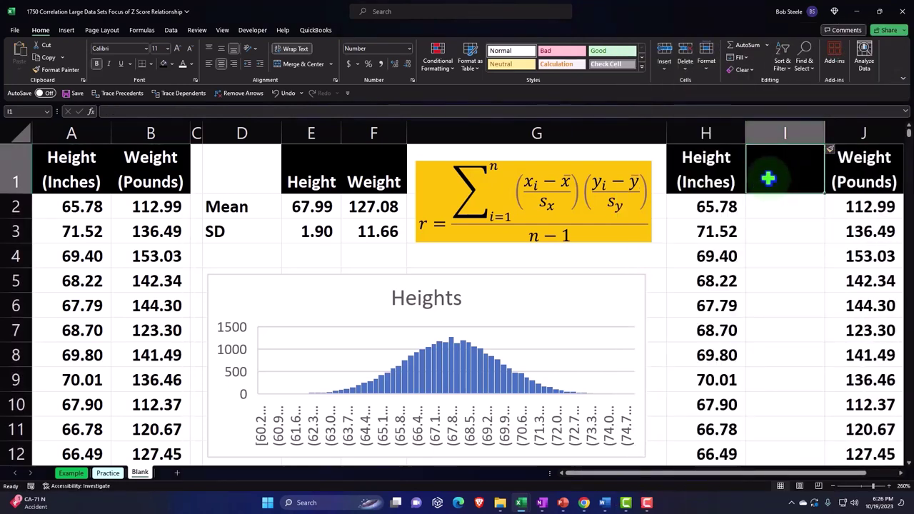
- Enter the heading Zh in I1
text(X)
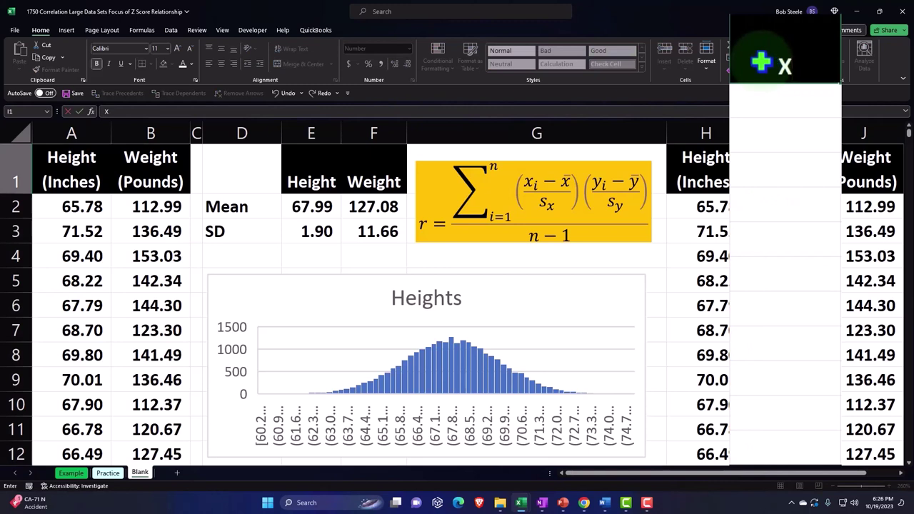
text(Zh)
key(BackSpace)
key(BackSpace)
key(BackSpace)
text(Zh)
key(Return)
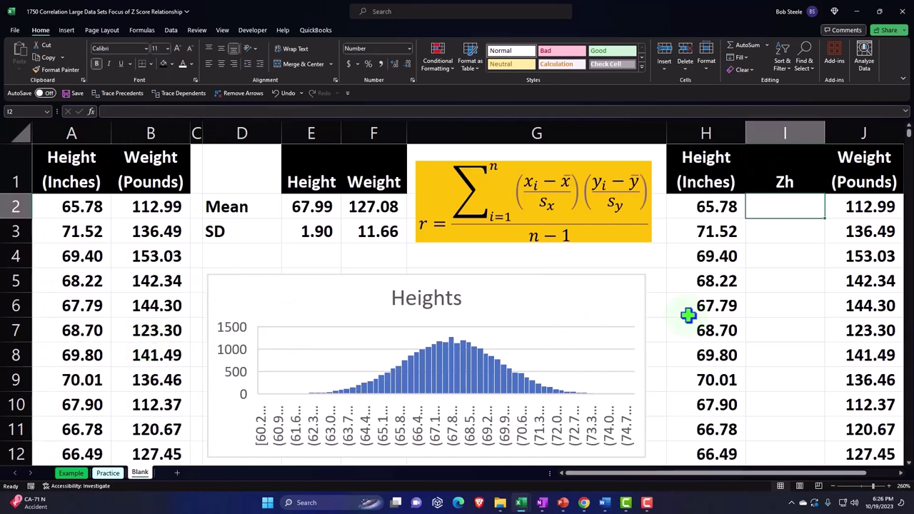
- Enter =(H2/$E$2)/$E$3 in I2 with absolute references to the height mean and SD
text(=)
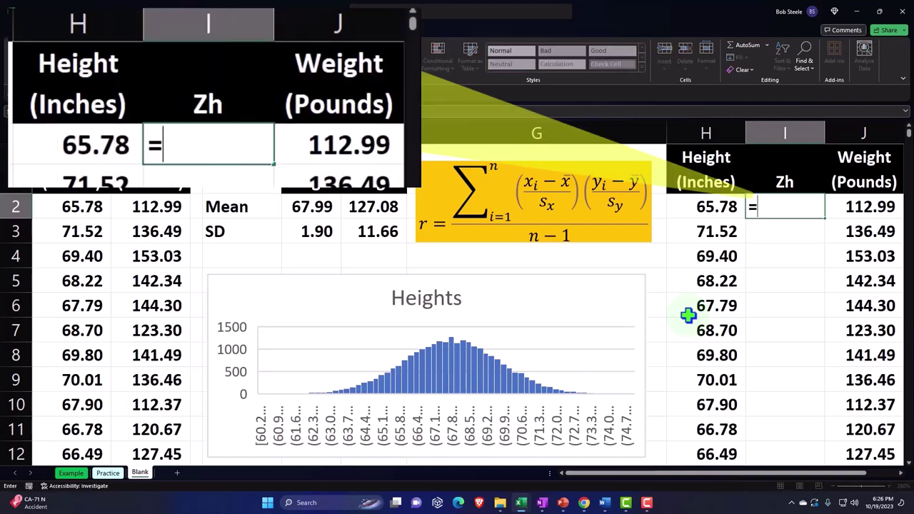
text(()
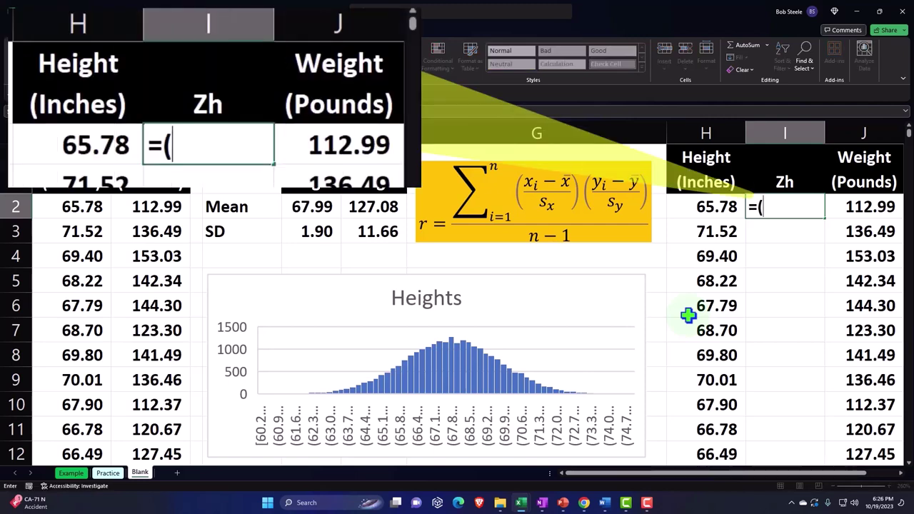
key(Left)
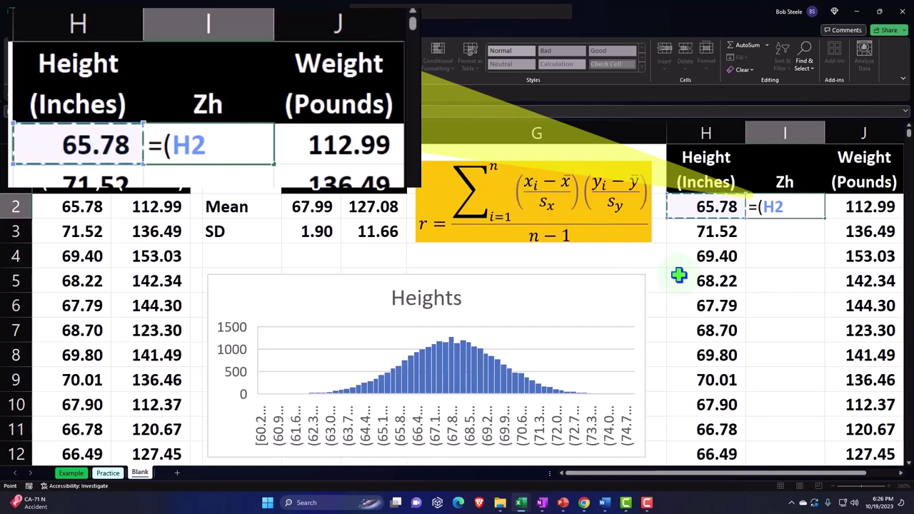
text(/)
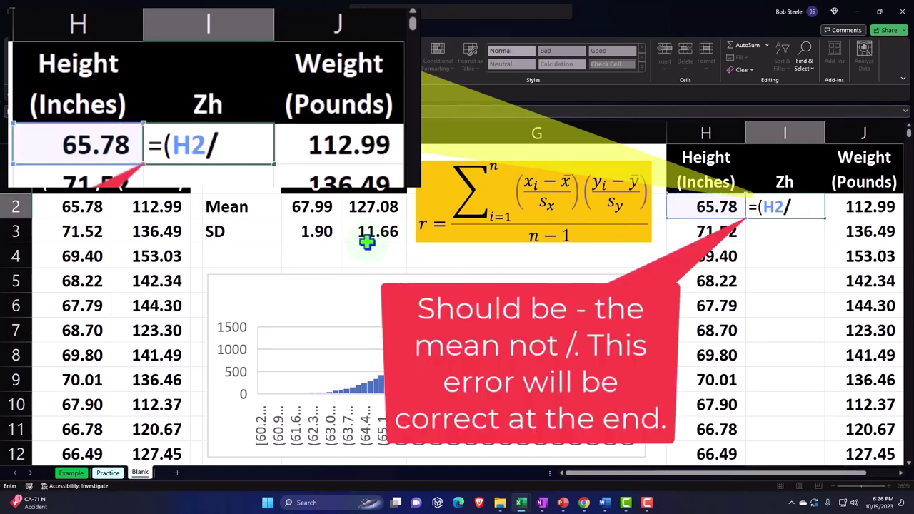
click(320, 206)
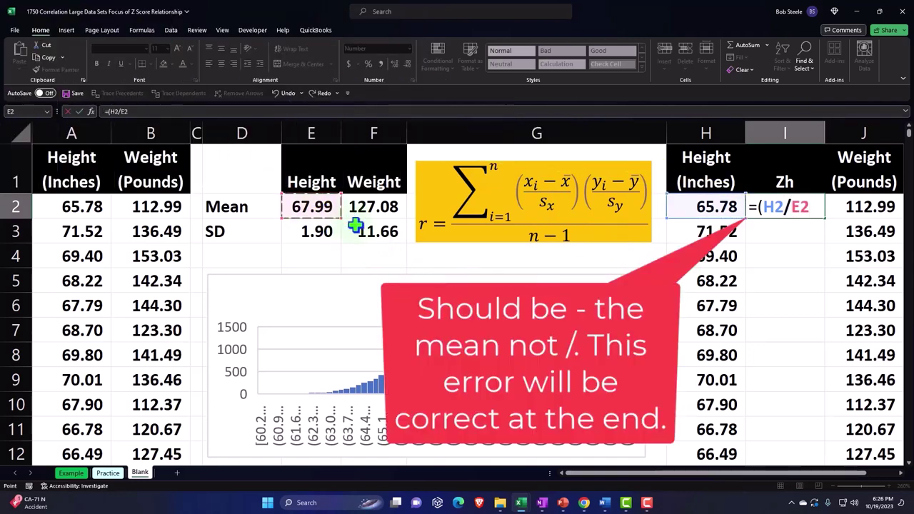
key(F4)
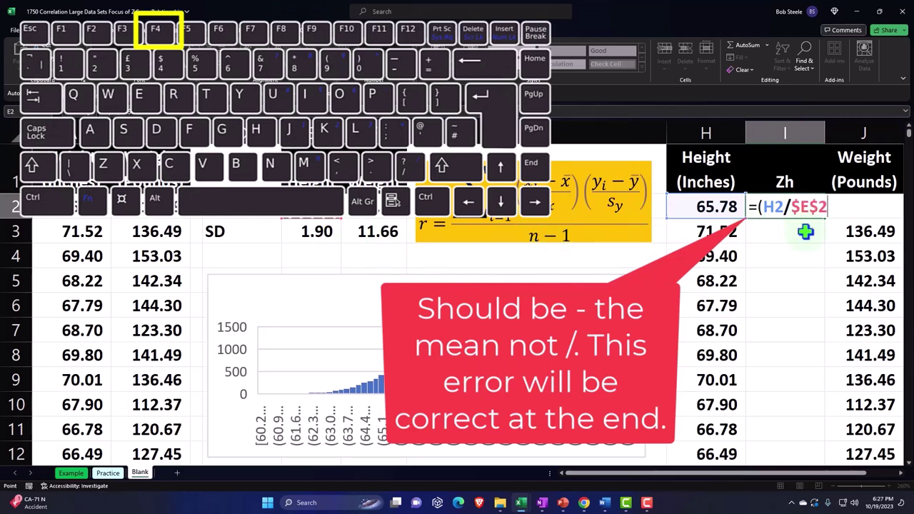
text()/)
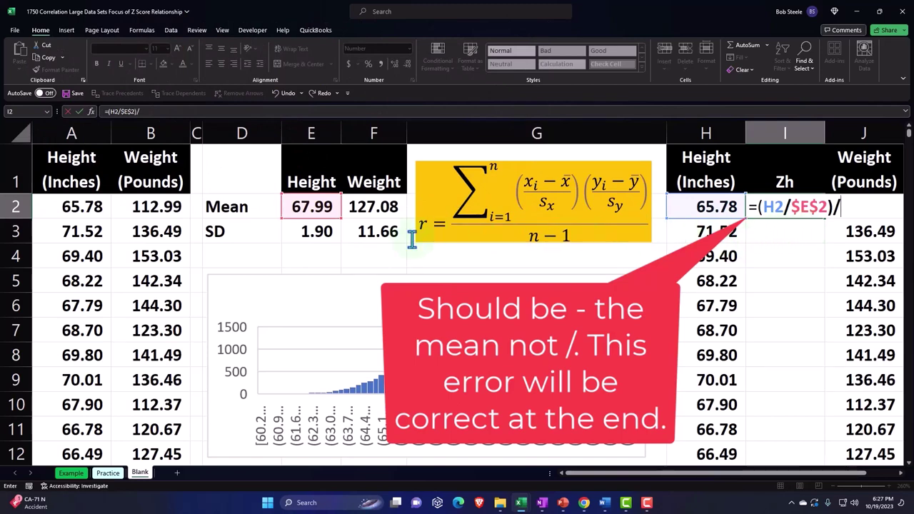
click(313, 232)
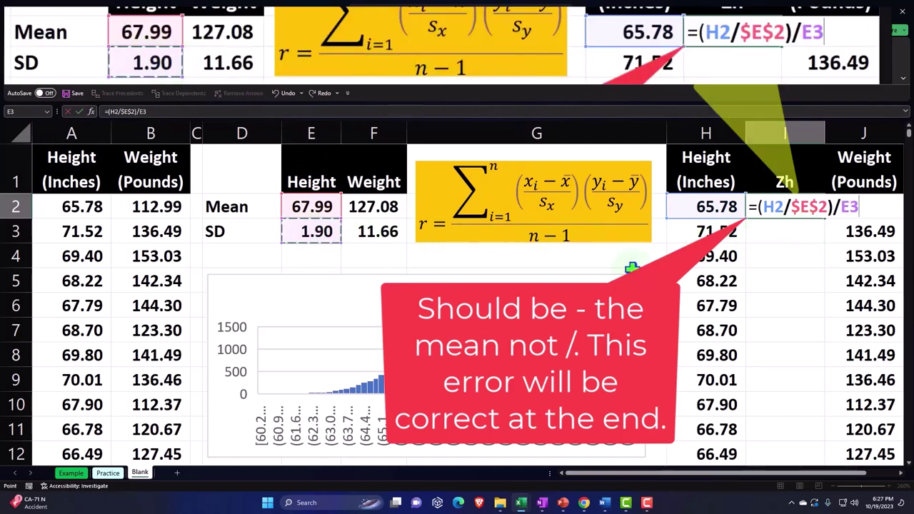
key(F4)
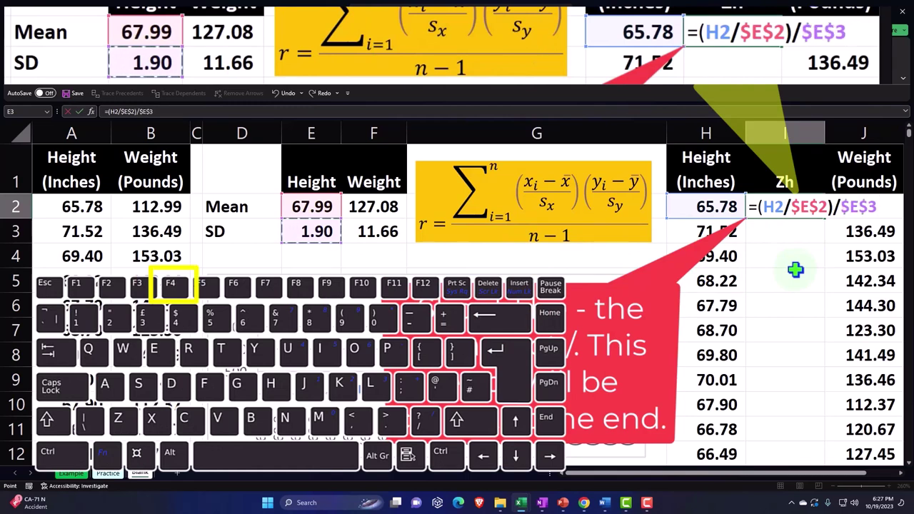
key(Return)
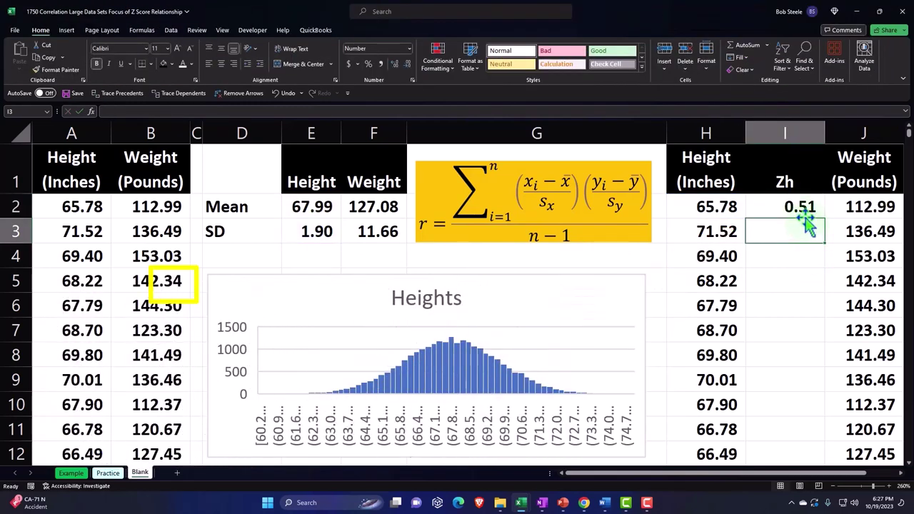
- Fill the Zh formula down column I, giving values like 0.51, 0.55, 0.54
click(805, 203)
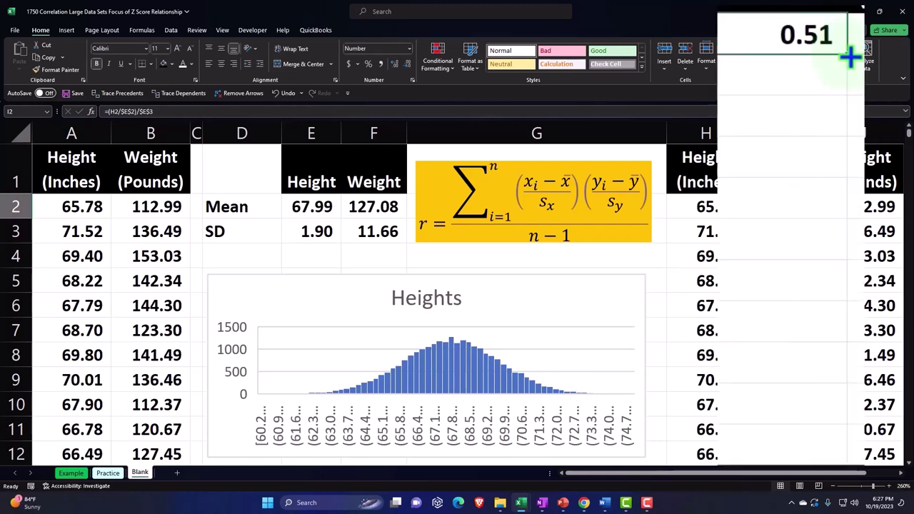
double_click(849, 219)
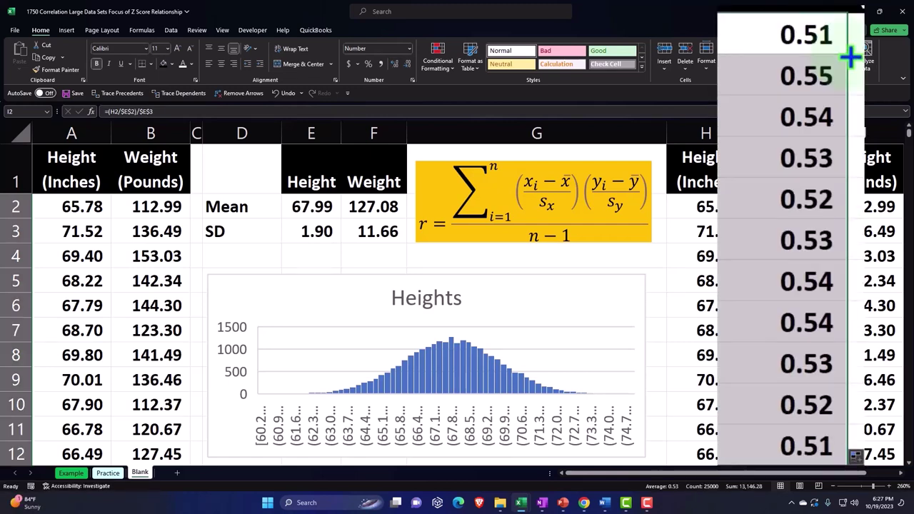
key(Right)
key(Right)
key(Up)
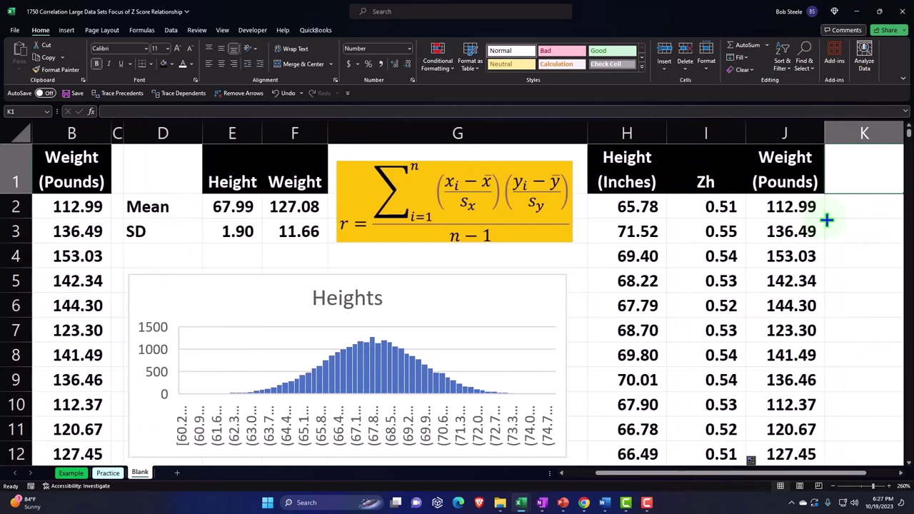
- Enter the heading Zw in K1
text(Z)
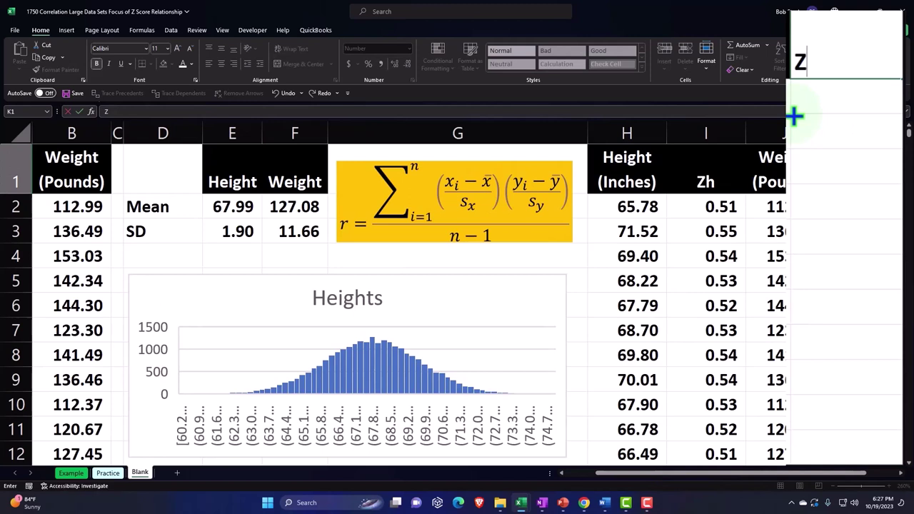
text(W)
key(BackSpace)
text(w)
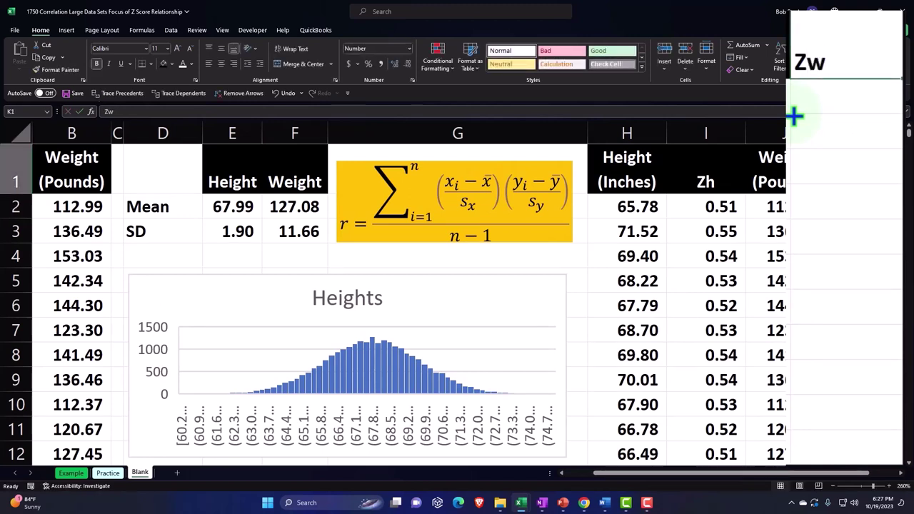
key(ctrl+Return)
- Format Painter the Weight (Pounds) header's black style from J1 onto K1
click(739, 181)
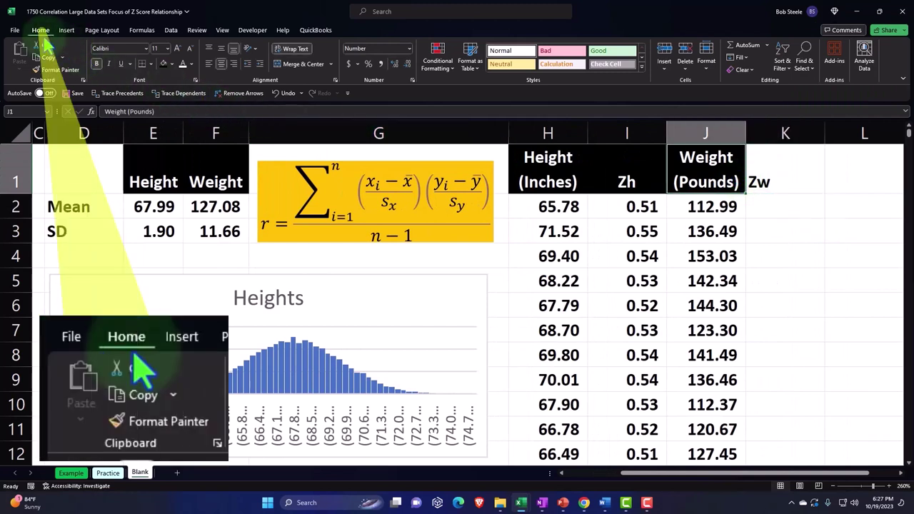
click(57, 69)
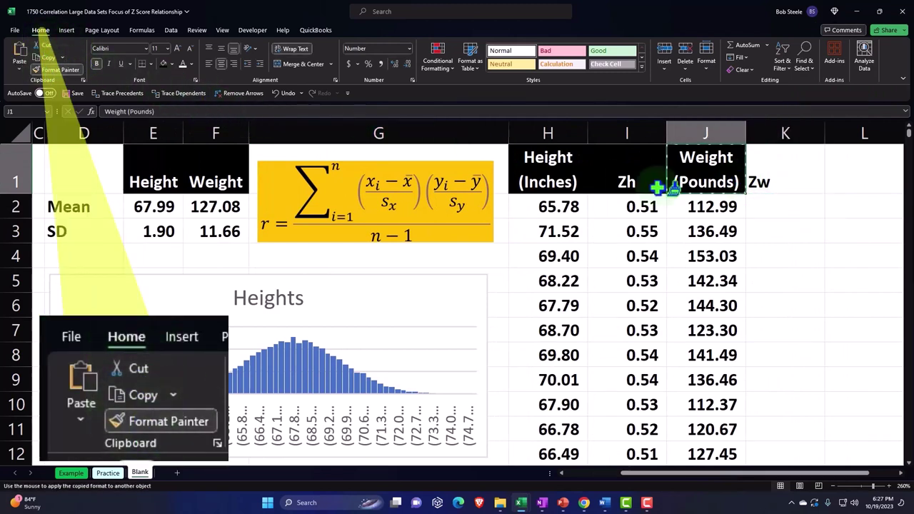
click(783, 182)
click(785, 208)
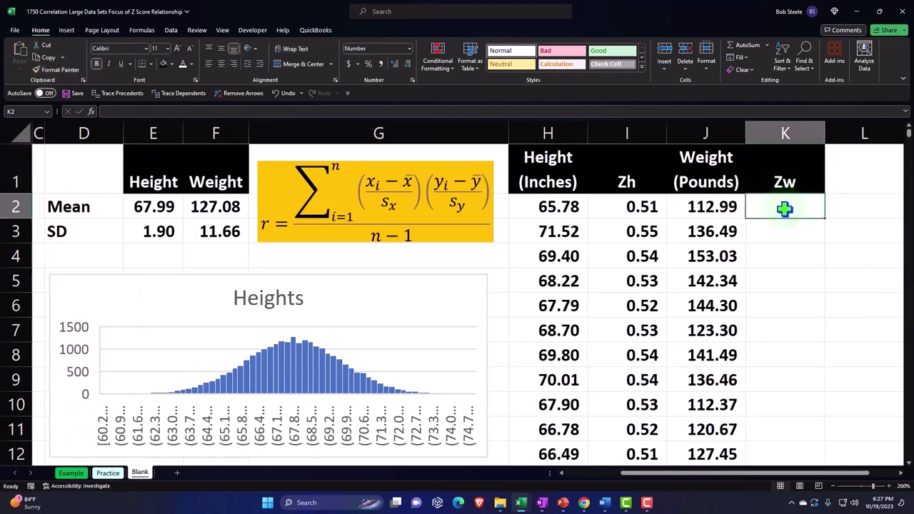
- Enter =(J2-$F$2)/$F$3 in K2 using absolute references to the weight mean and SD
text(=()
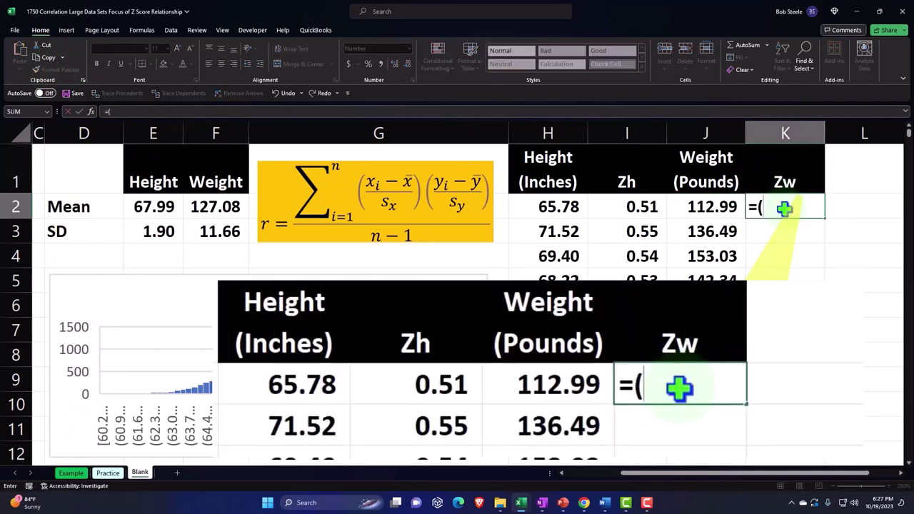
key(Left)
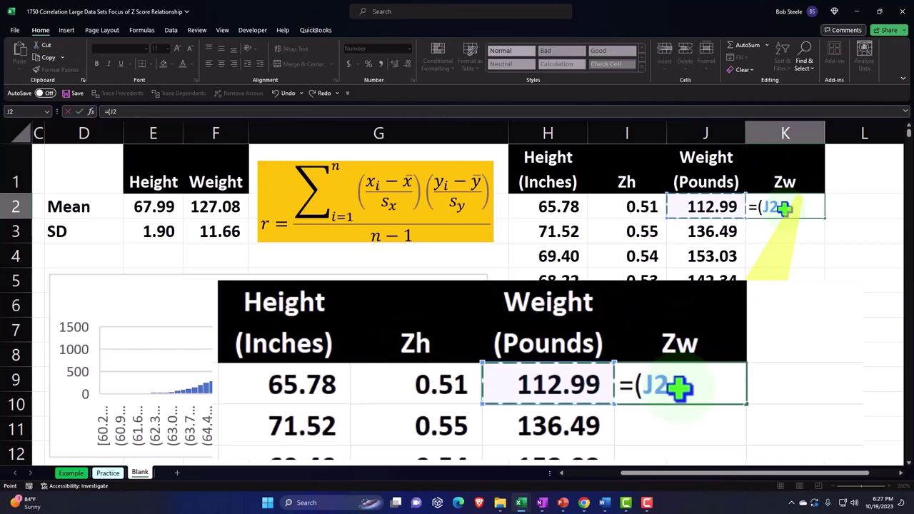
text(-)
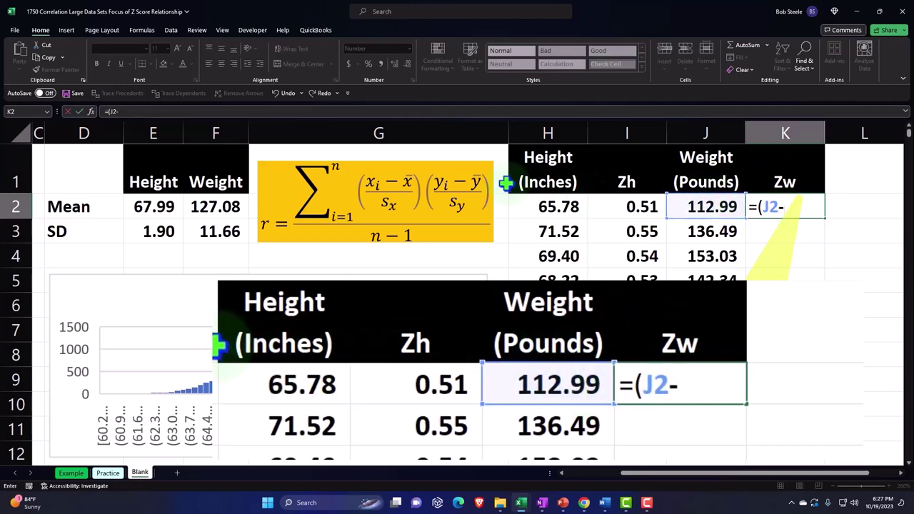
click(222, 206)
key(F4)
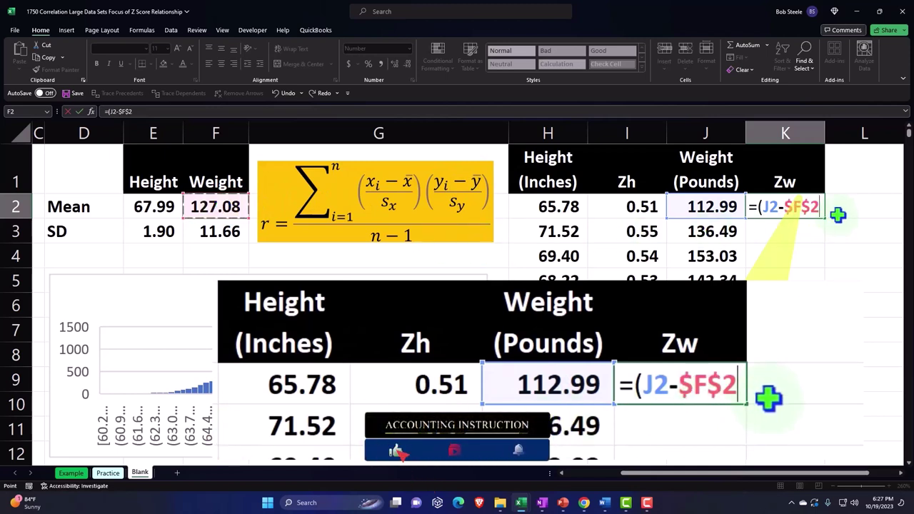
text()/)
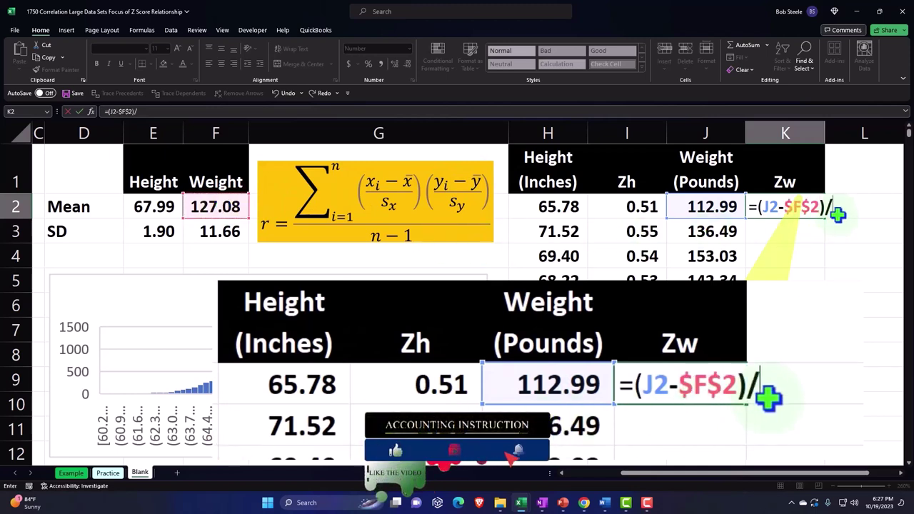
click(218, 232)
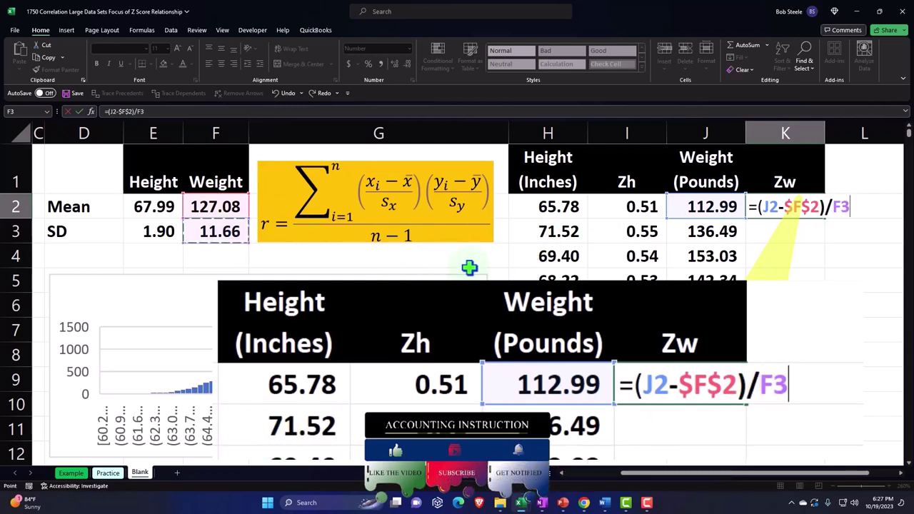
key(F4)
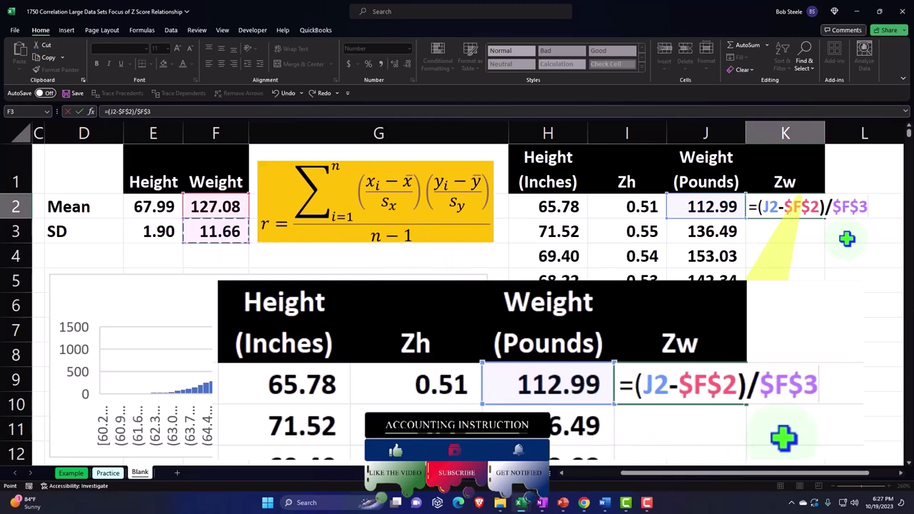
key(Return)
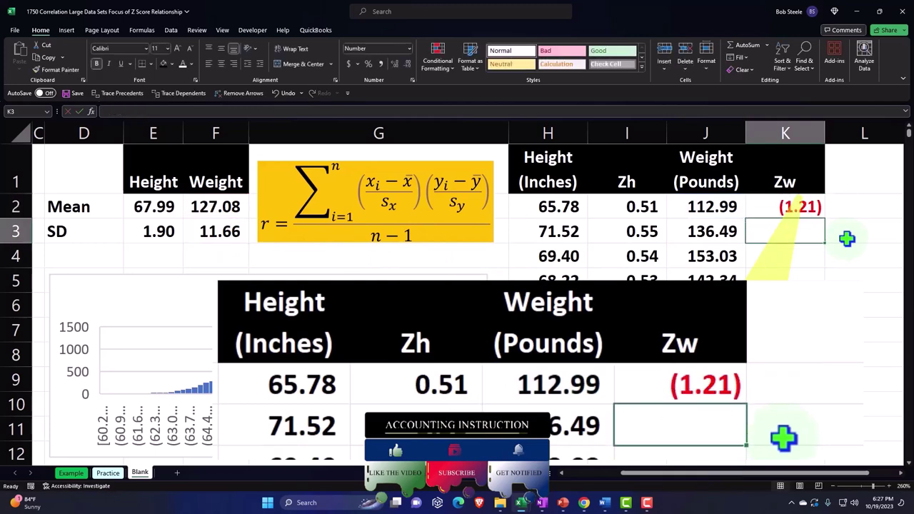
- Fill the Zw formula down column K, giving values like (1.21), 0.81, 2.23
click(815, 213)
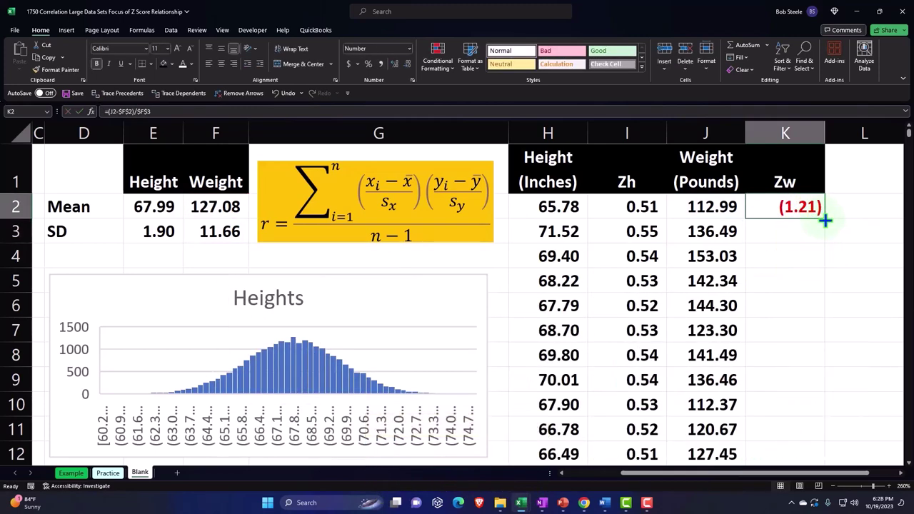
double_click(825, 221)
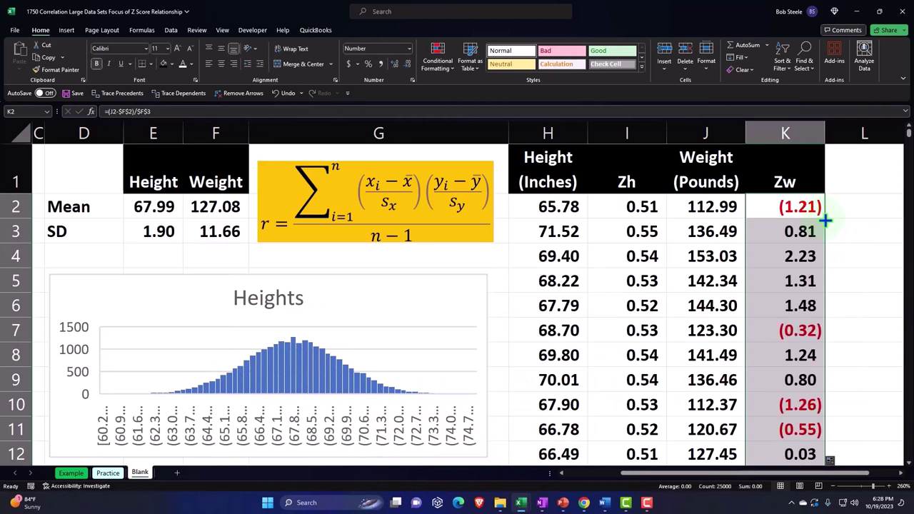
click(807, 212)
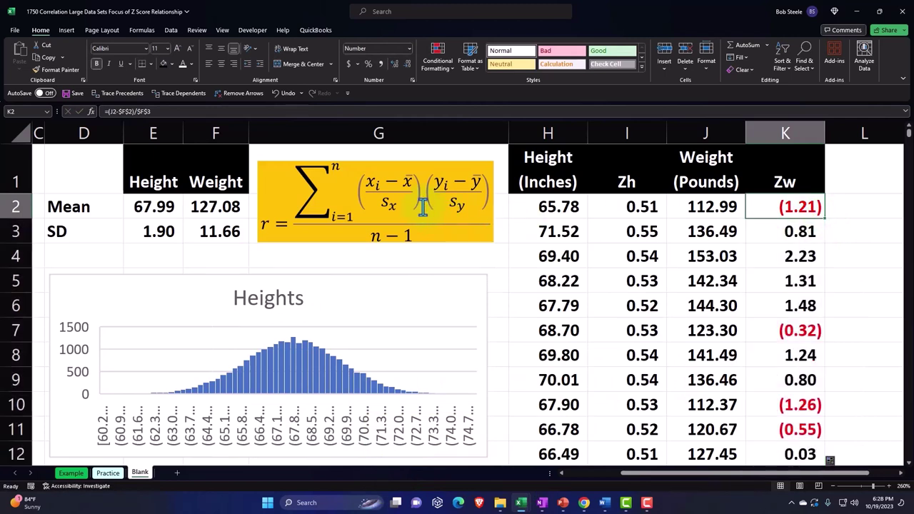
- Enter the heading Zh * Zw in L1
click(853, 179)
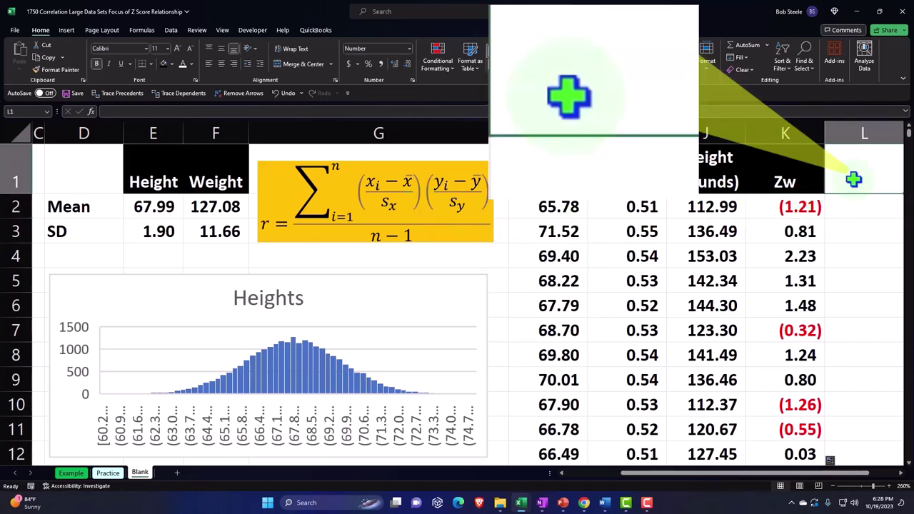
text(Zh)
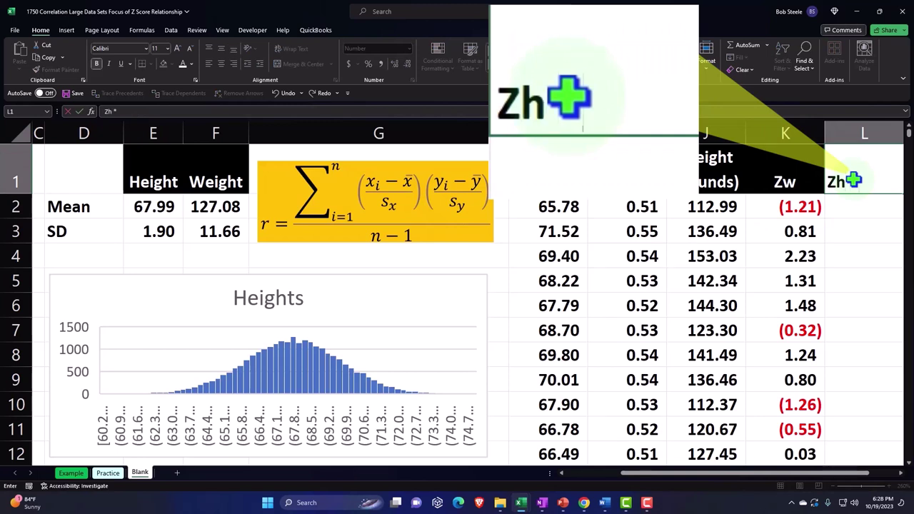
text( * Z)
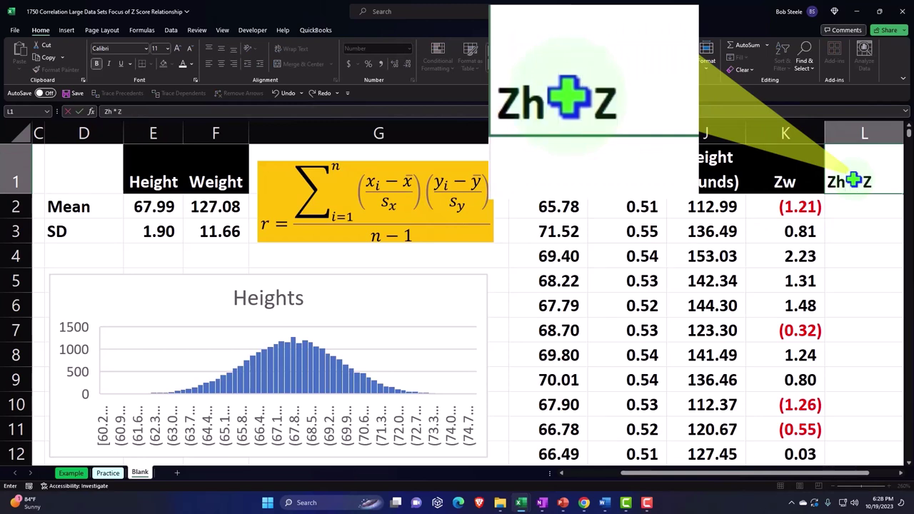
text(w)
key(Return)
key(Up)
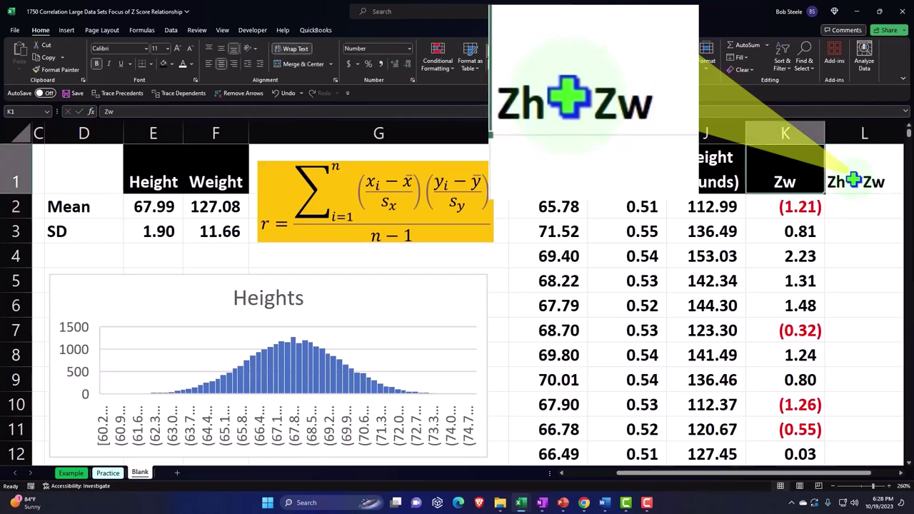
- Format Painter the Zw header's black style from K1 onto L1
click(785, 172)
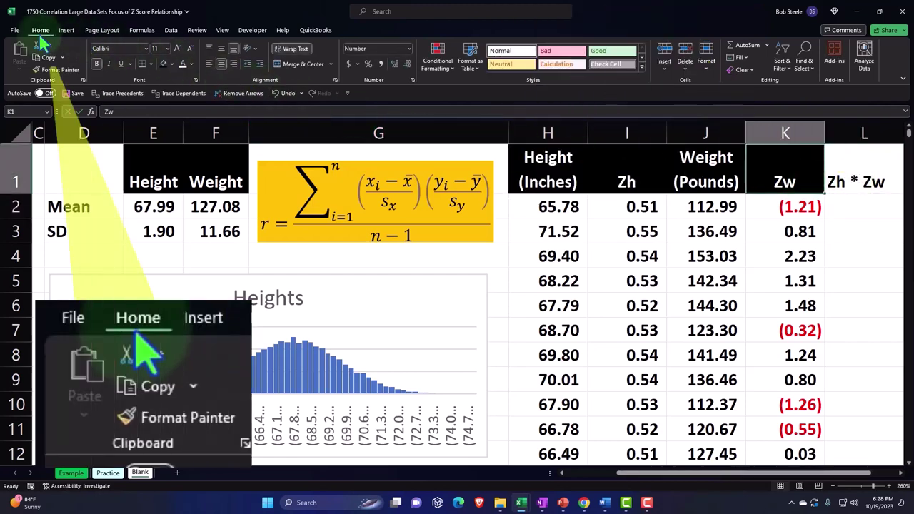
click(57, 69)
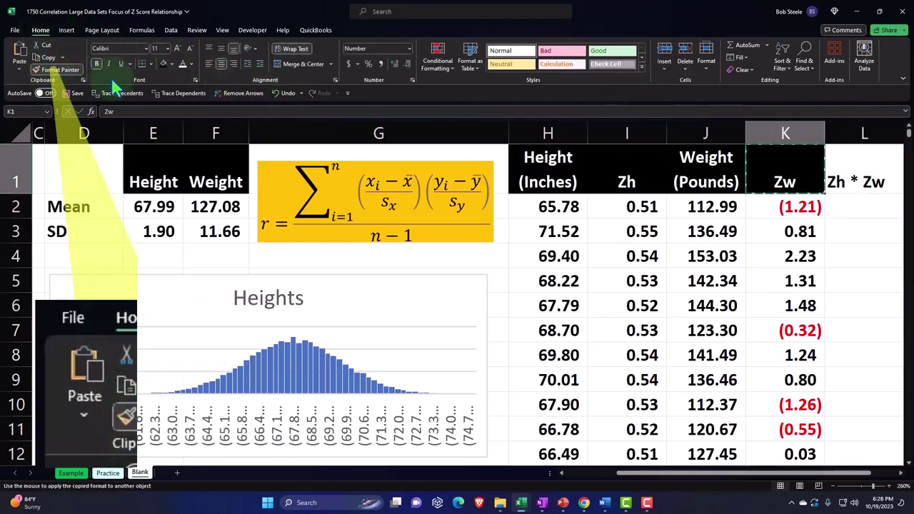
click(853, 169)
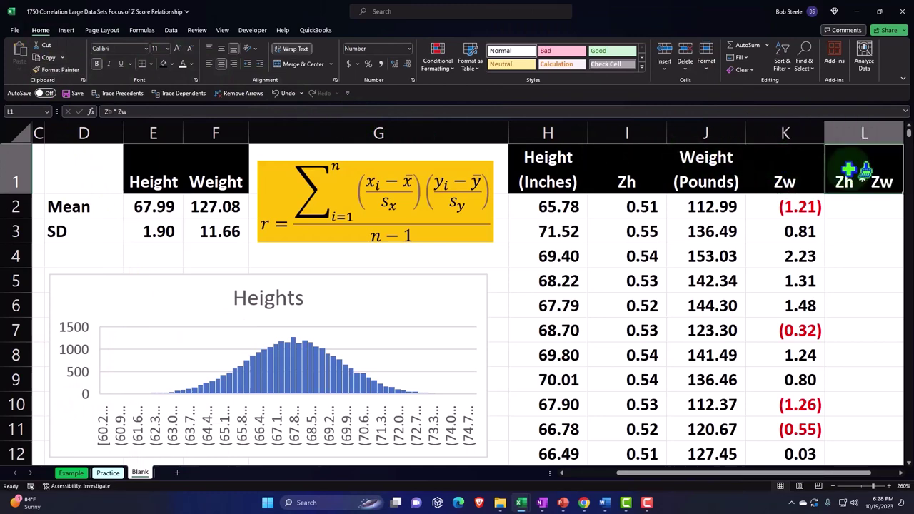
key(Down)
- Enter =I2*K2 in L2 and fill it down column L, giving products like (0.61), 0.45
text(=)
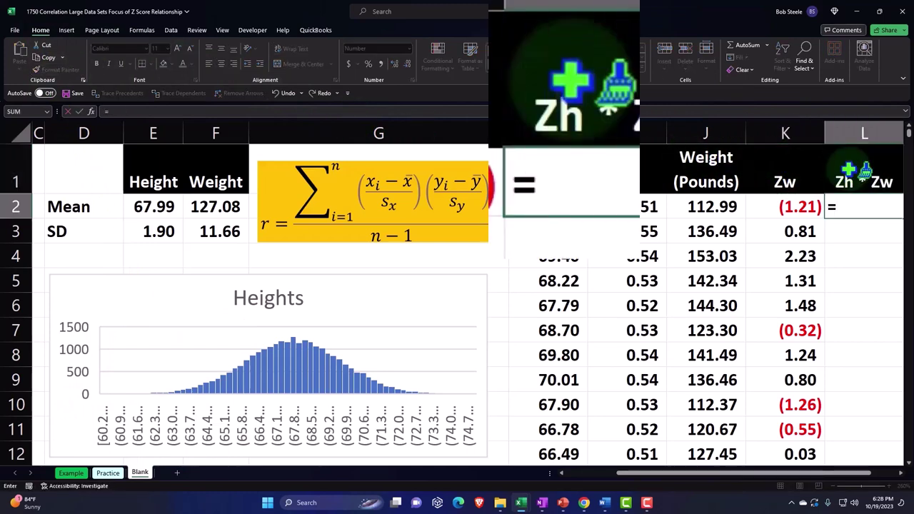
key(Left)
key(Left)
key(Left)
text(*)
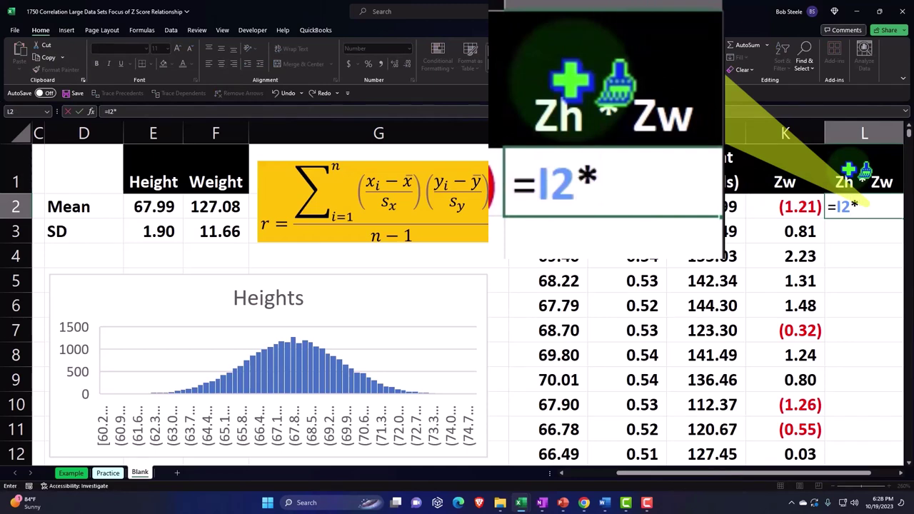
key(Left)
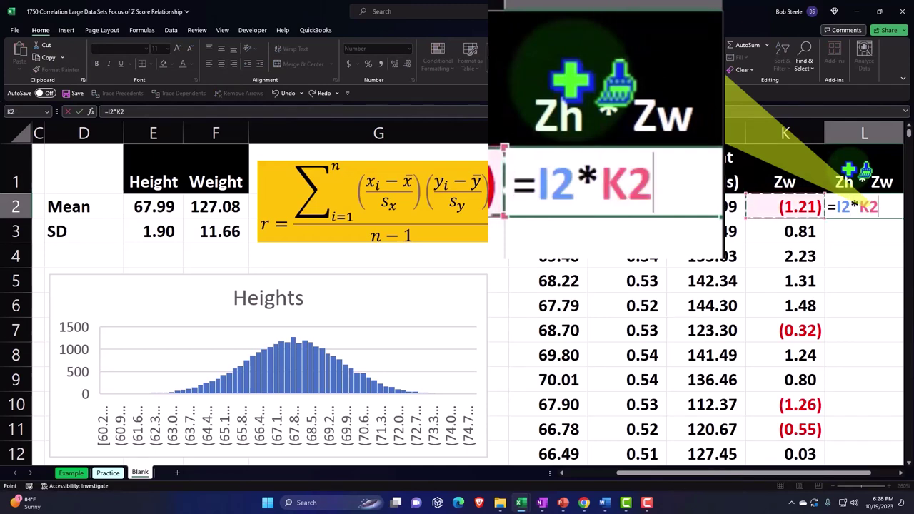
key(Return)
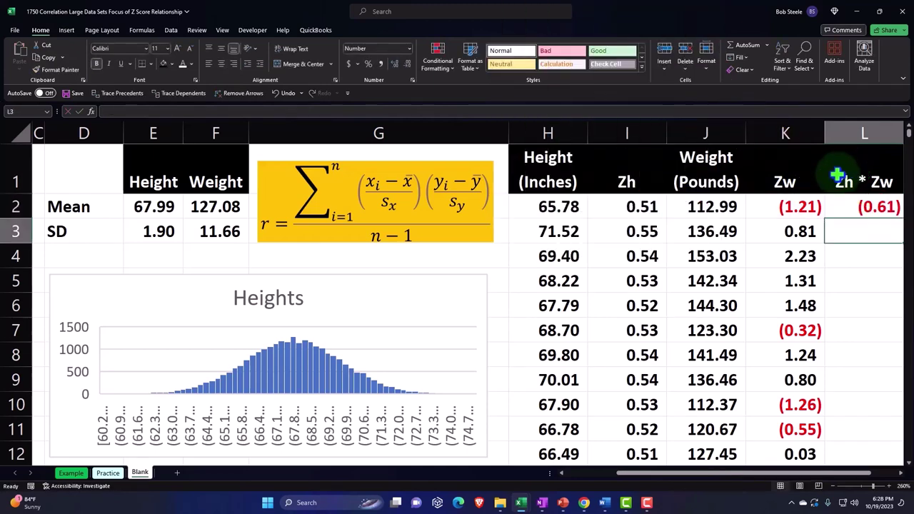
click(834, 118)
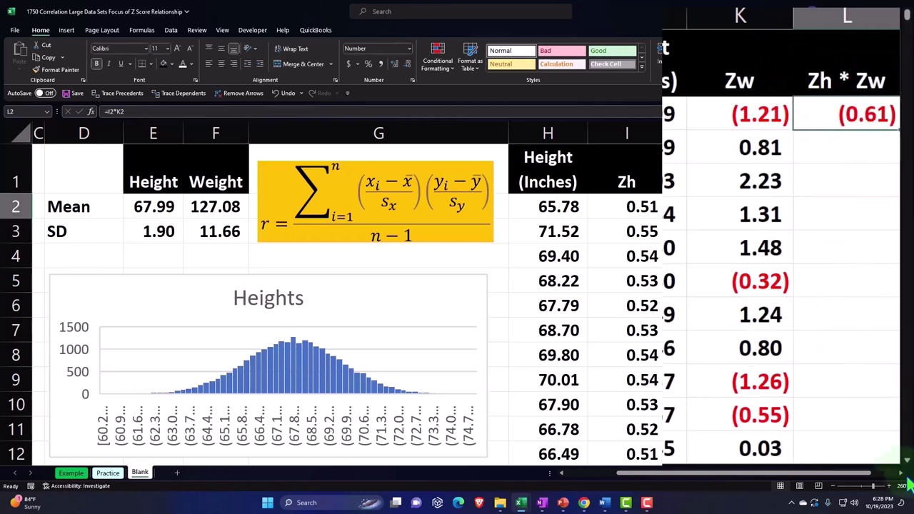
scroll(904, 482, right, 2)
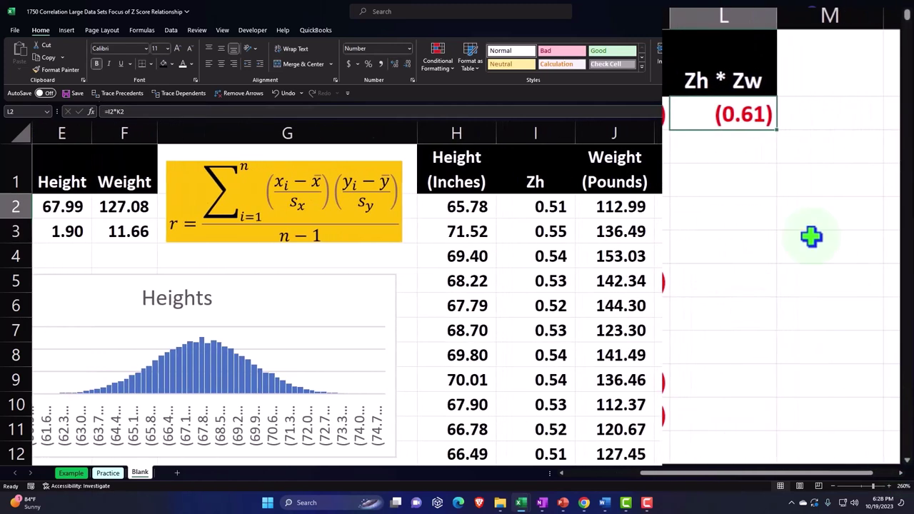
double_click(778, 134)
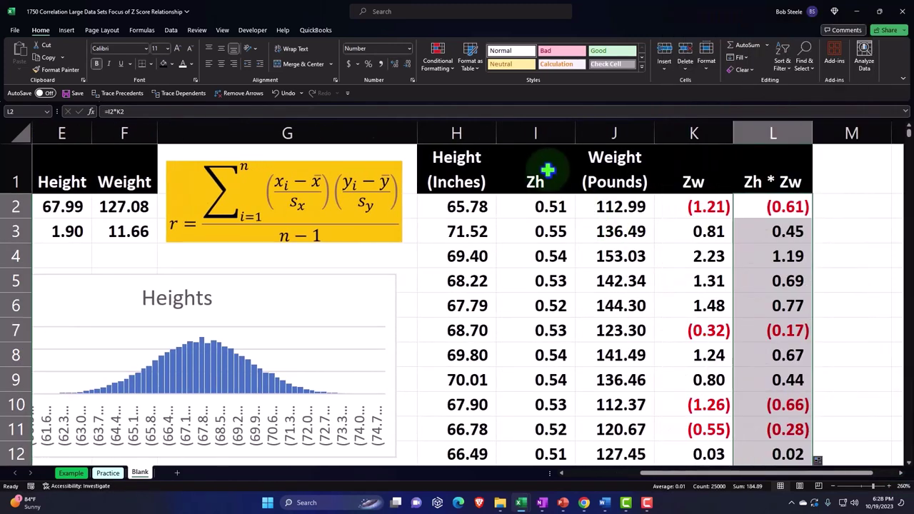
- Narrow columns I, K and L together, then shrink column M to a thin spacer
click(532, 133)
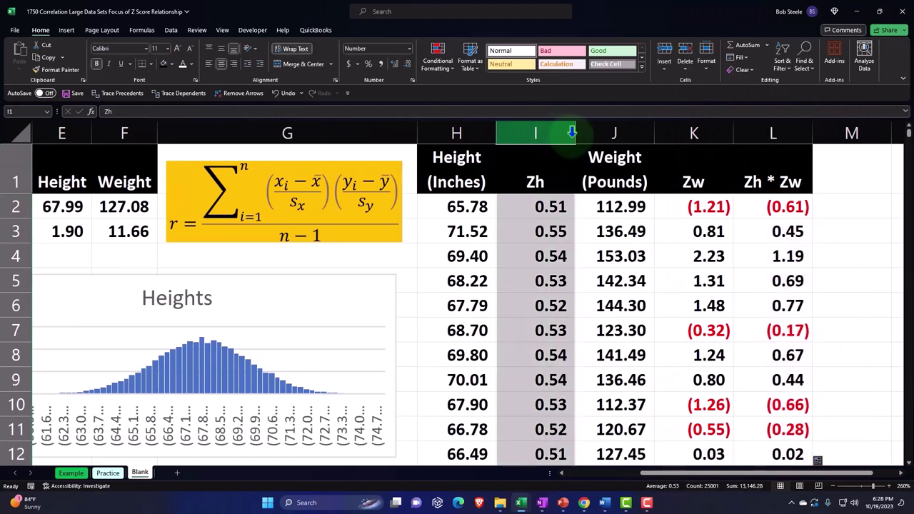
ctrl+click(691, 133)
ctrl+click(763, 131)
drag(734, 131, 722, 131)
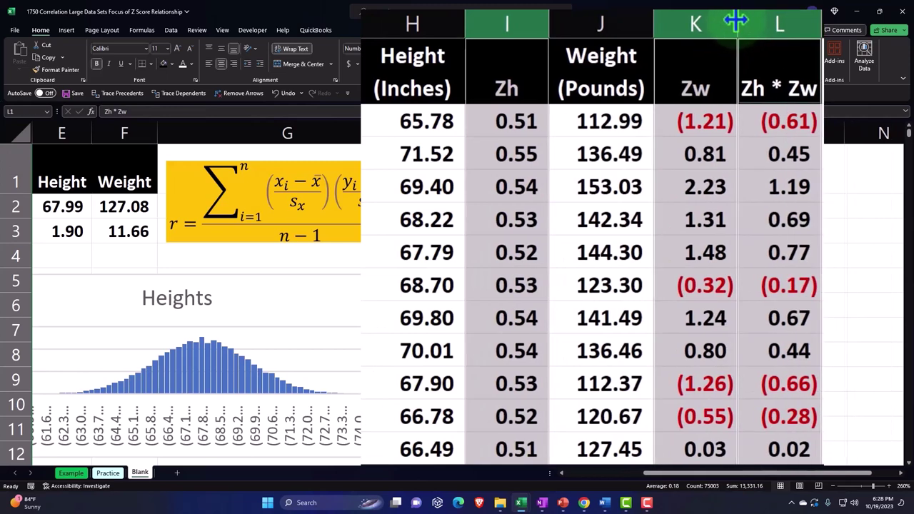
click(705, 122)
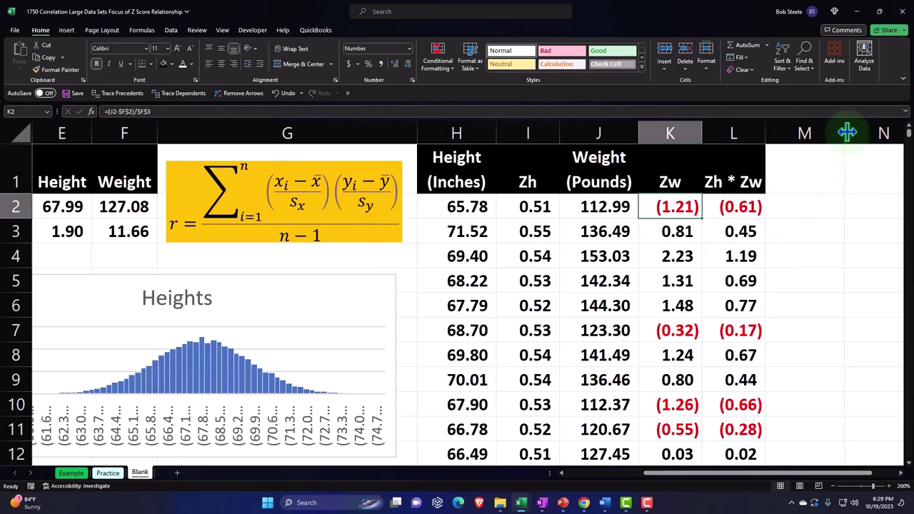
drag(847, 132, 795, 147)
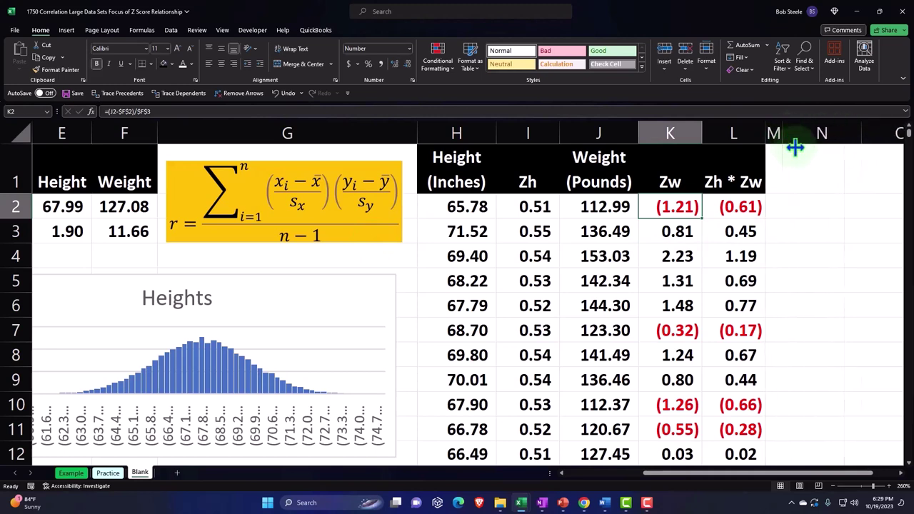
- Add an R Corralation heading in N1 with a black fill across N1:P1
click(813, 171)
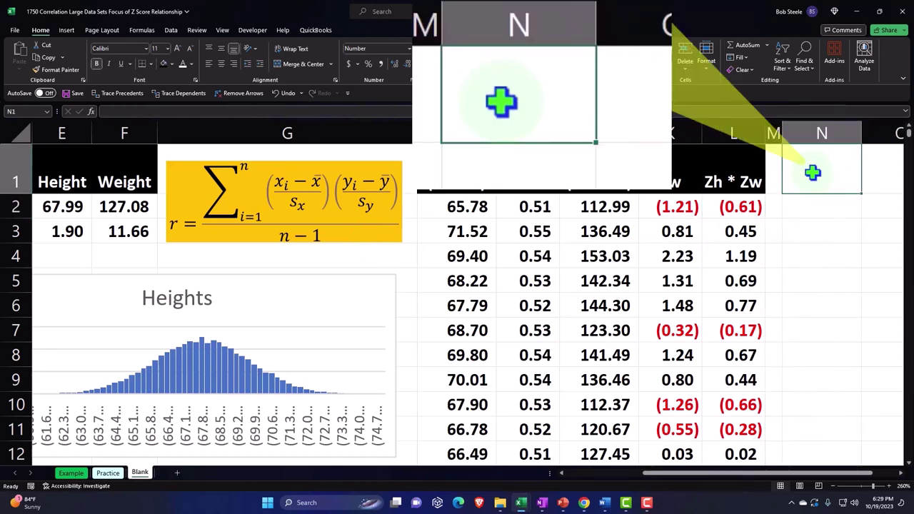
text(R Co)
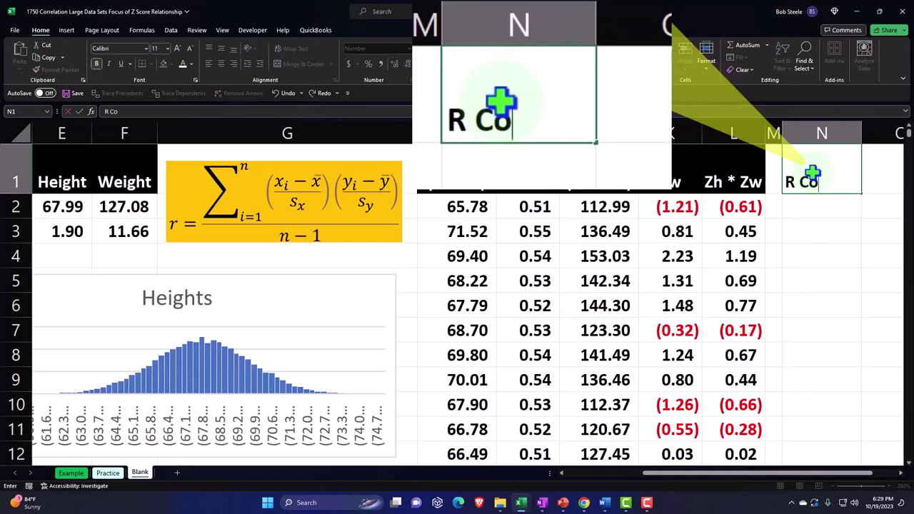
text(rralation)
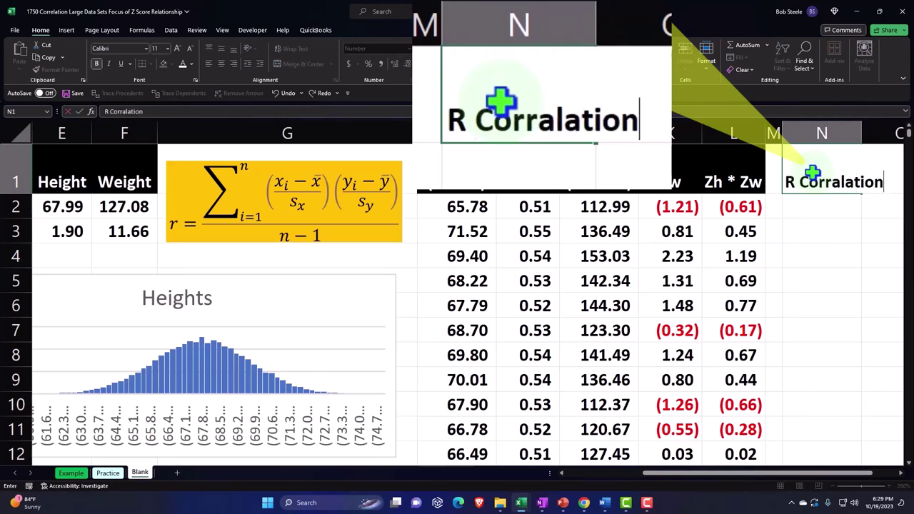
key(Return)
key(Right)
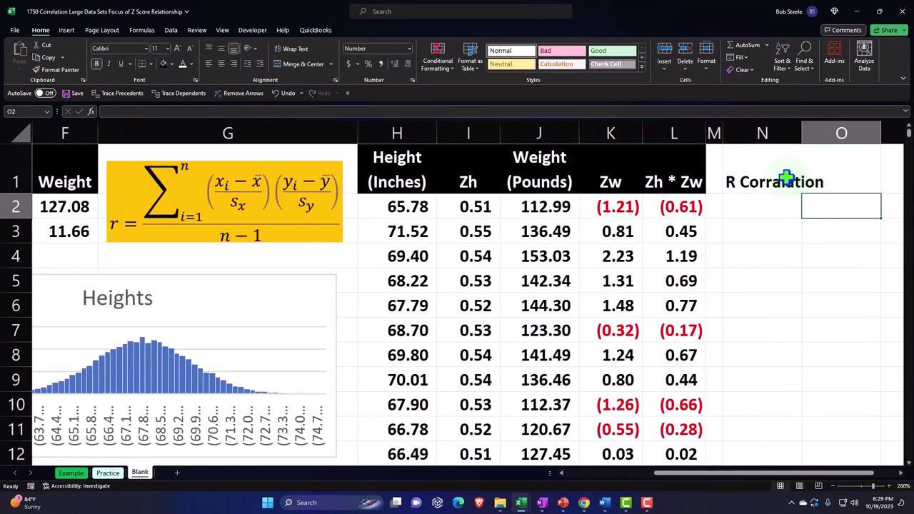
drag(786, 180, 886, 171)
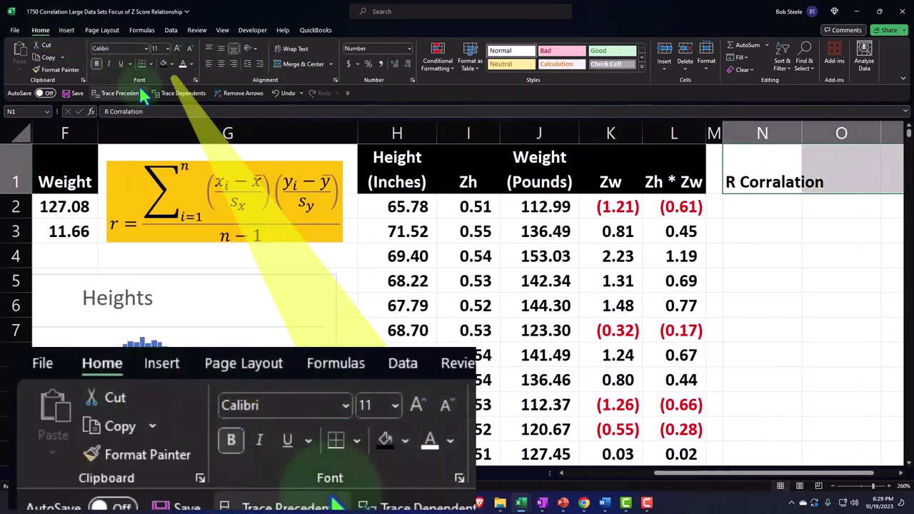
click(163, 64)
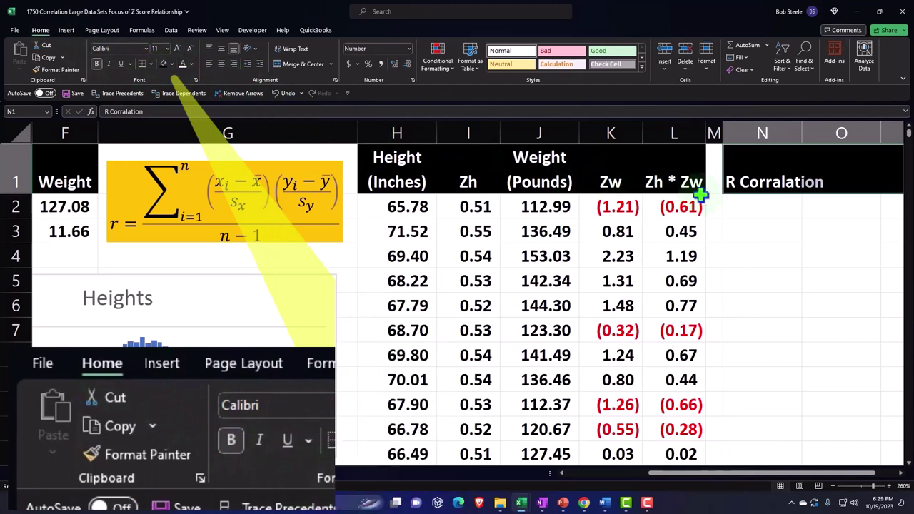
- Label N2 'Sum Xh*Zw' and enter =SUM(L2:L25001) in P2, totalling 184.89
click(790, 210)
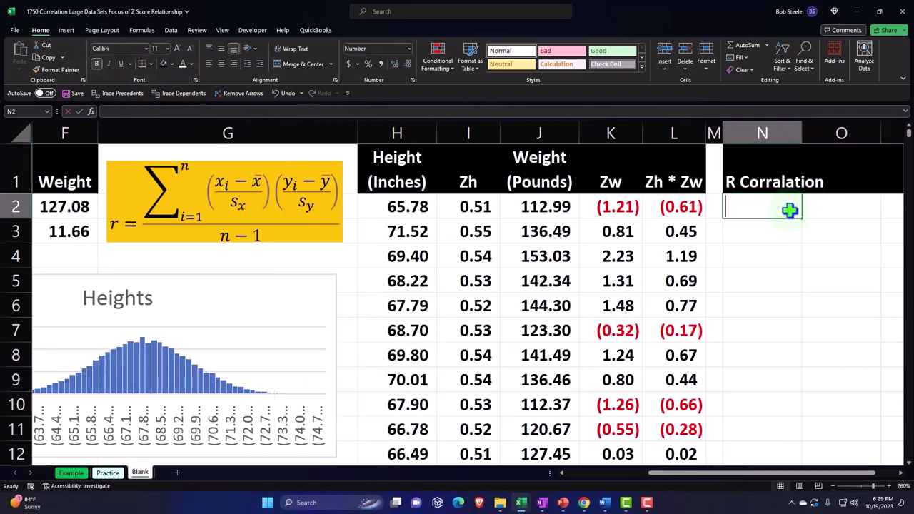
text(Sum Xh)
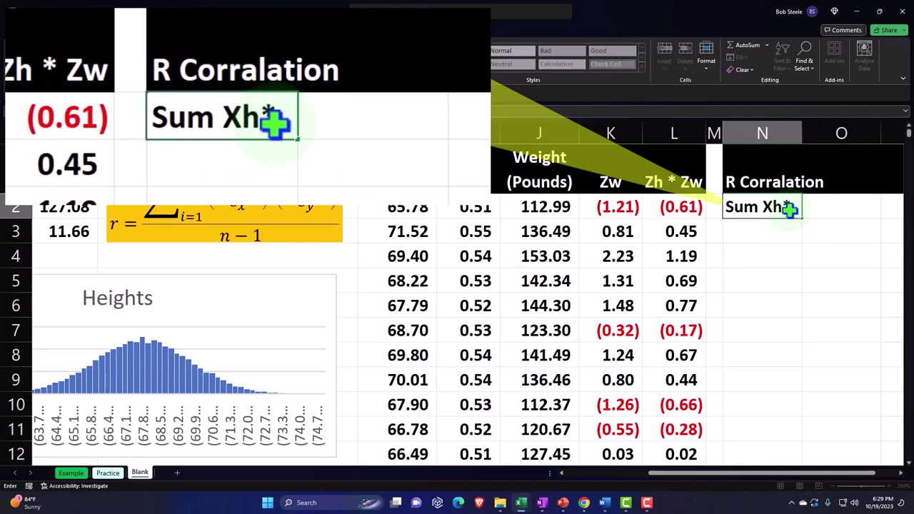
text(*Zw)
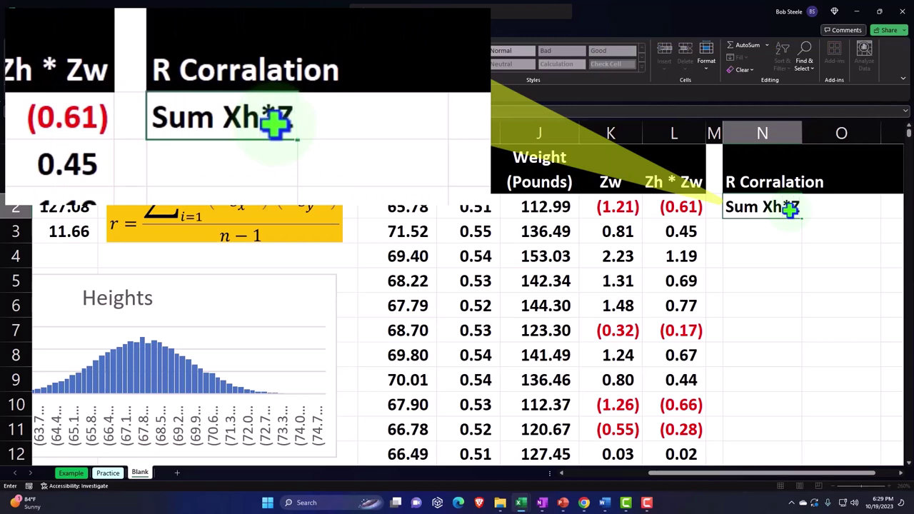
key(Return)
click(790, 207)
key(Right)
key(Right)
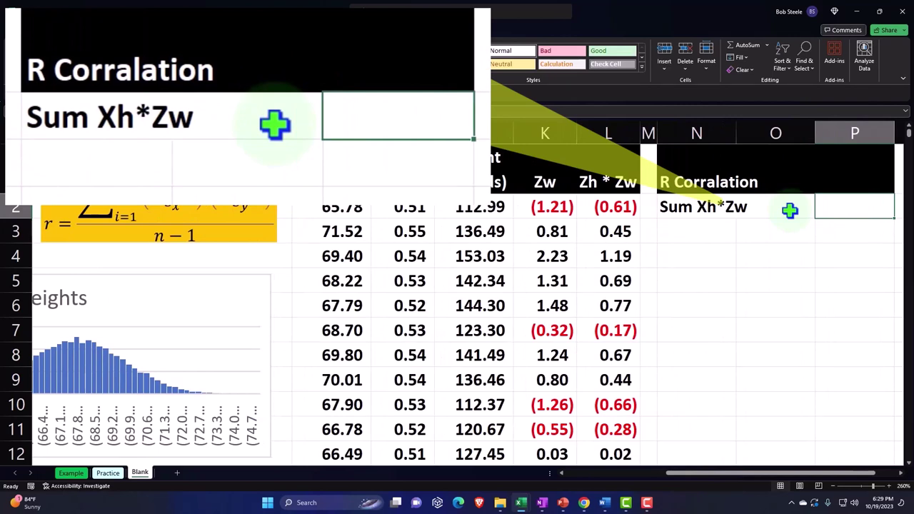
text(=sum)
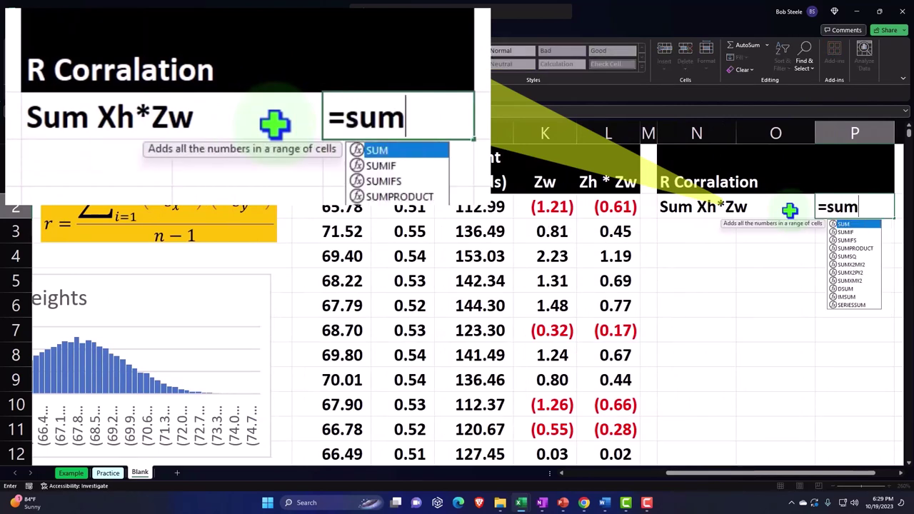
text(()
key(Left)
key(Left)
key(Left)
key(Left)
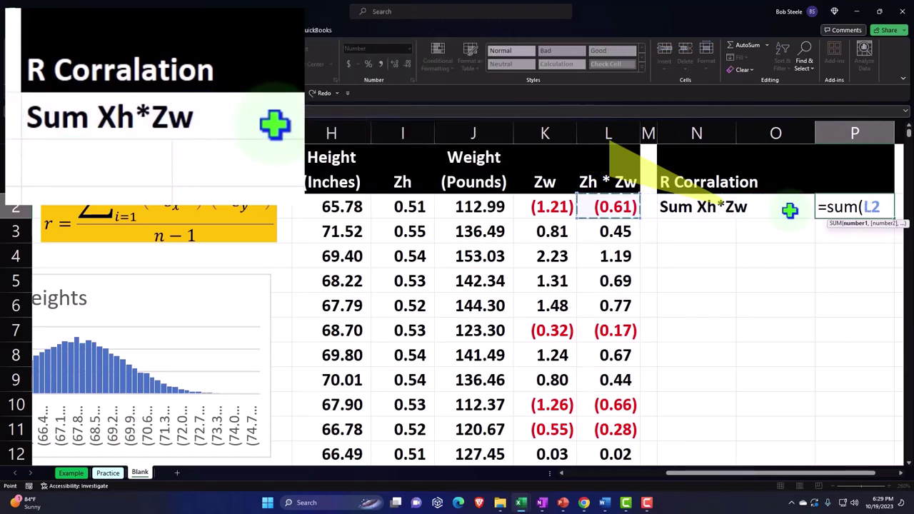
key(ctrl+shift+Down)
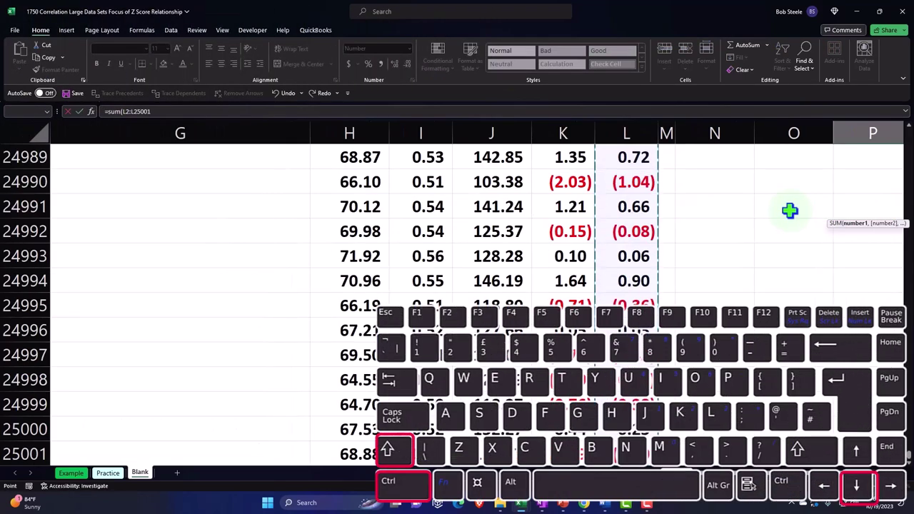
key(Return)
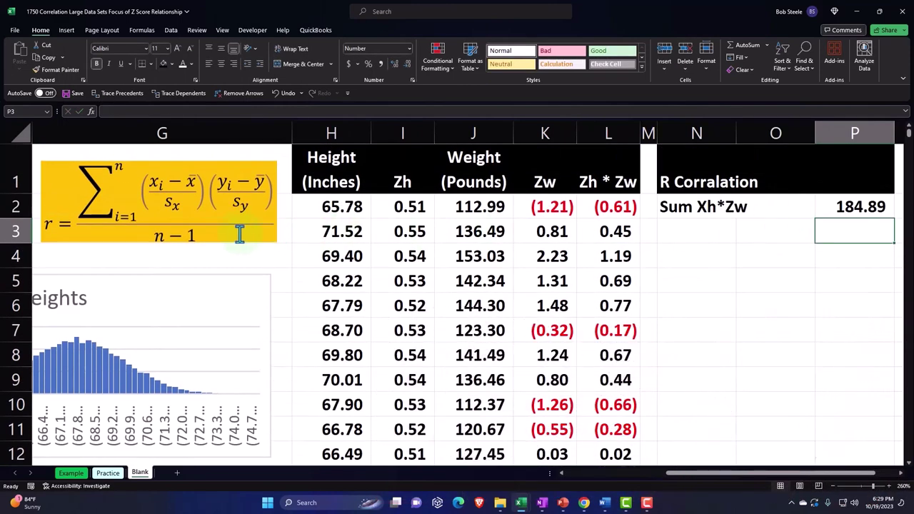
- Enter the labels n-1:, n, less 1 and n-1 in column N below Sum Xh*Zw
click(676, 237)
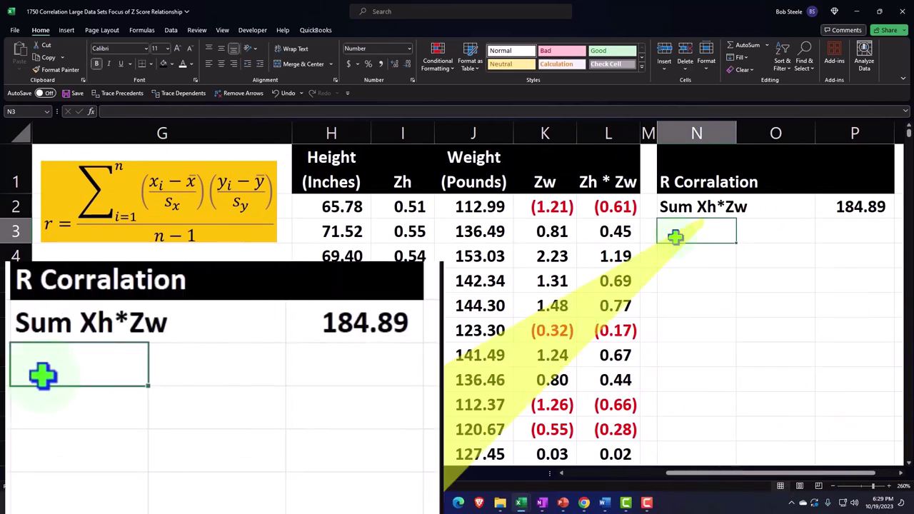
text(N)
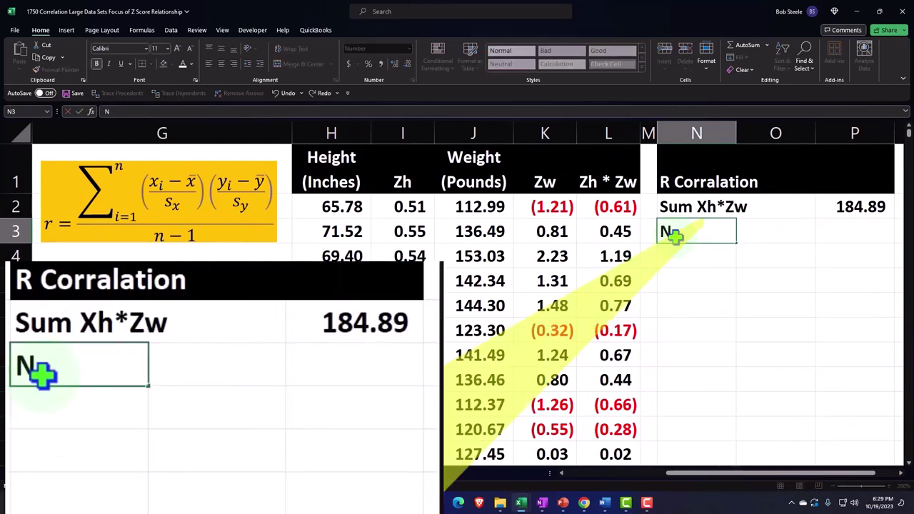
key(BackSpace)
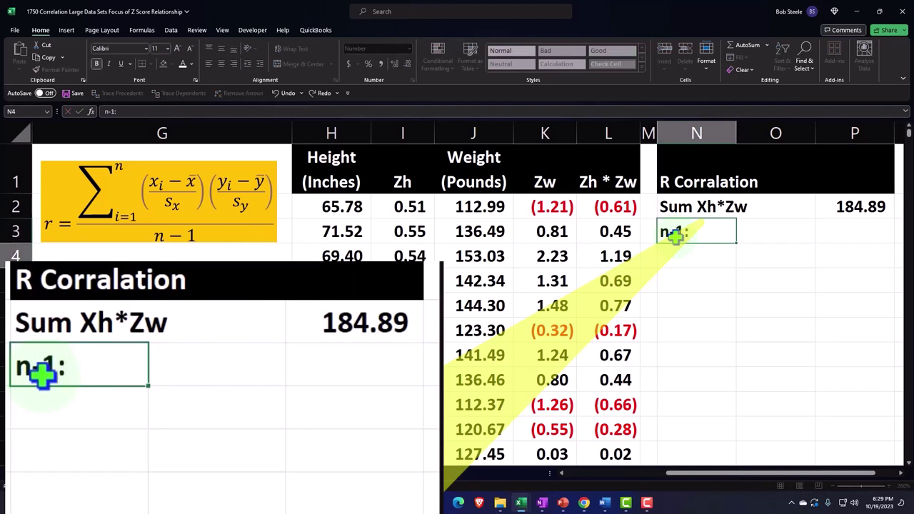
key(Return)
text(n)
key(BackSpace)
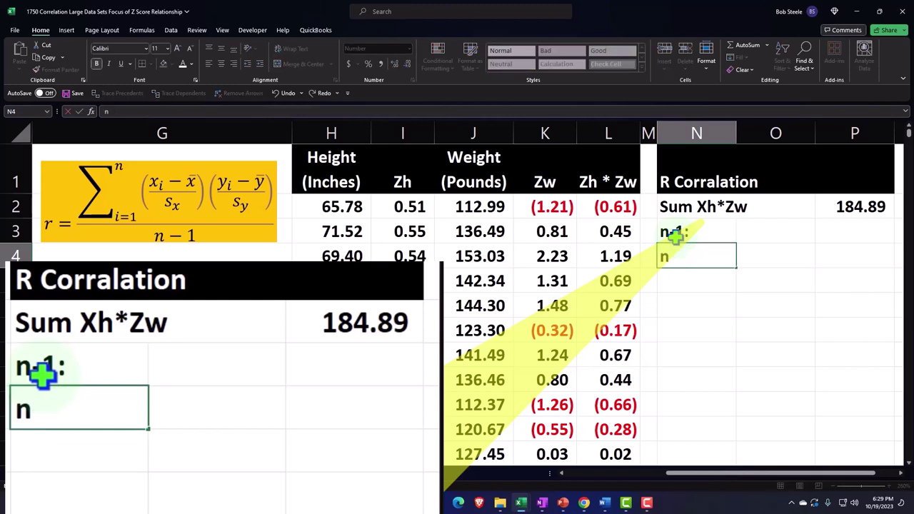
key(Return)
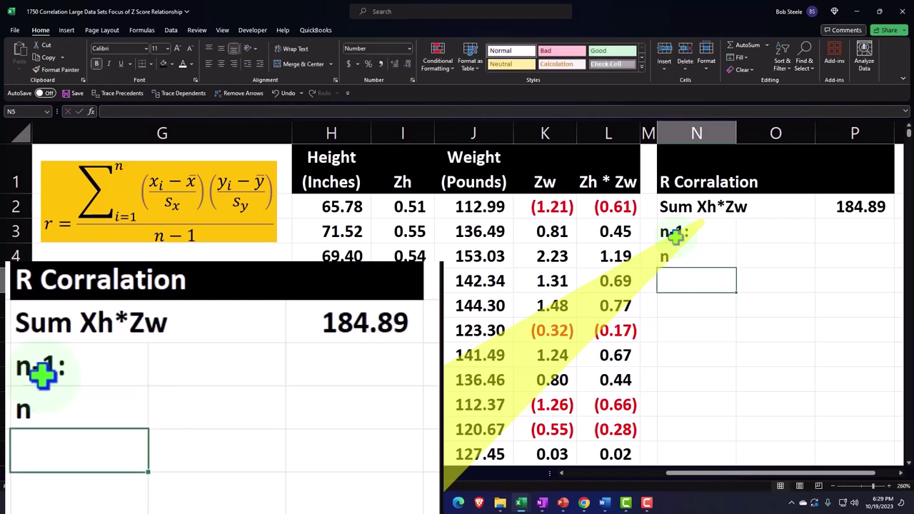
text(less )
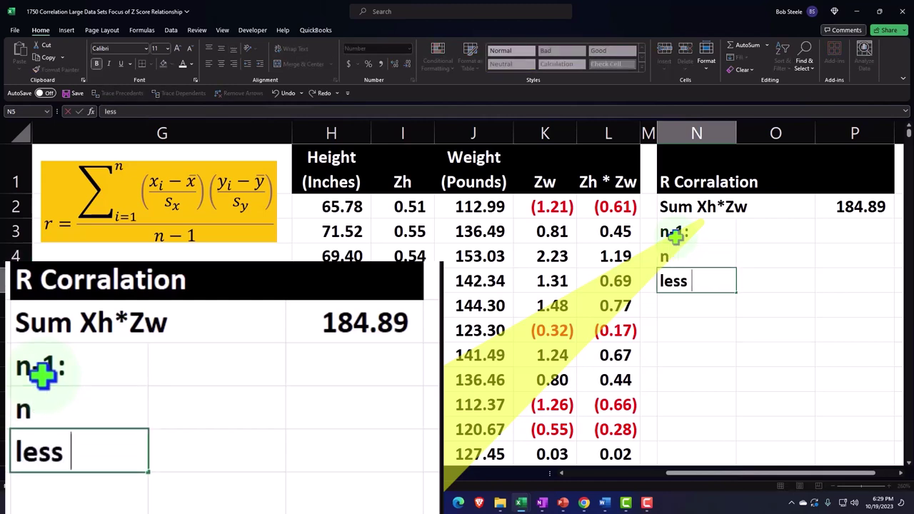
text(1)
key(Return)
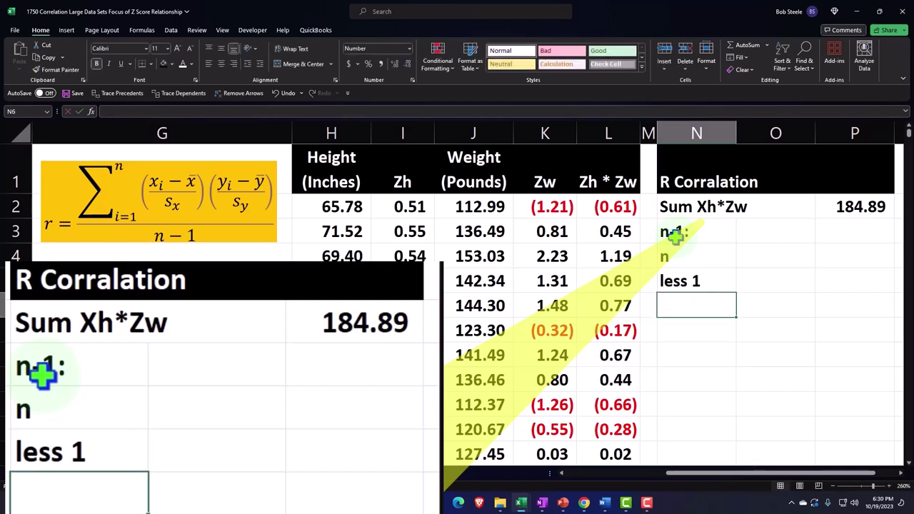
text(n)
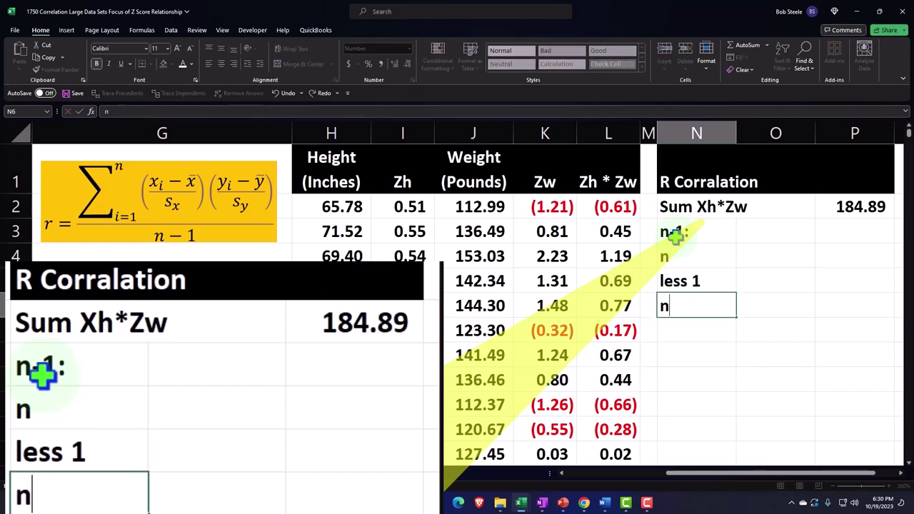
text(-1:)
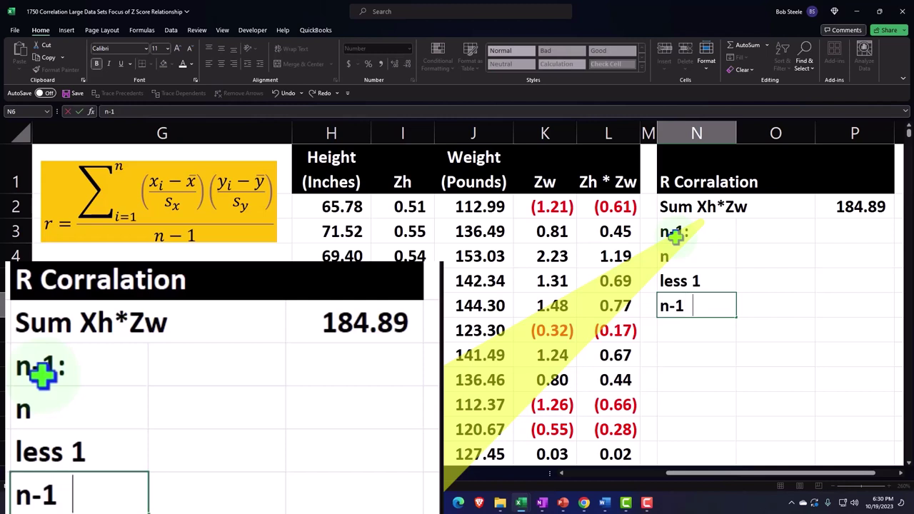
- Indent the n, less 1 and n-1 labels, giving n-1 one extra indent level
key(Up)
key(Up)
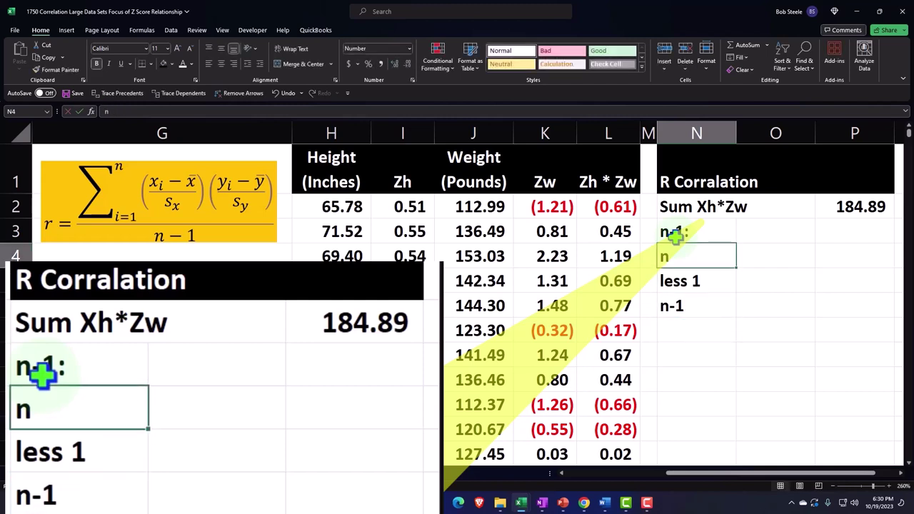
key(shift+Down)
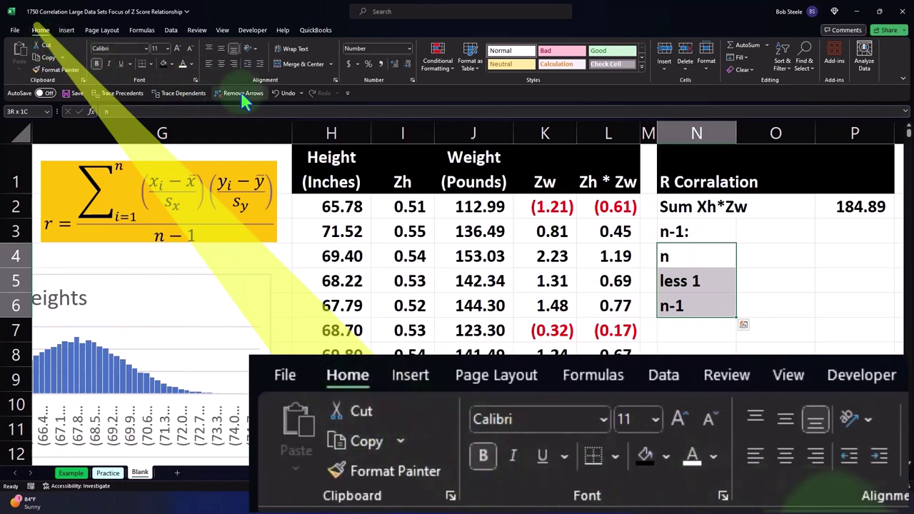
click(260, 64)
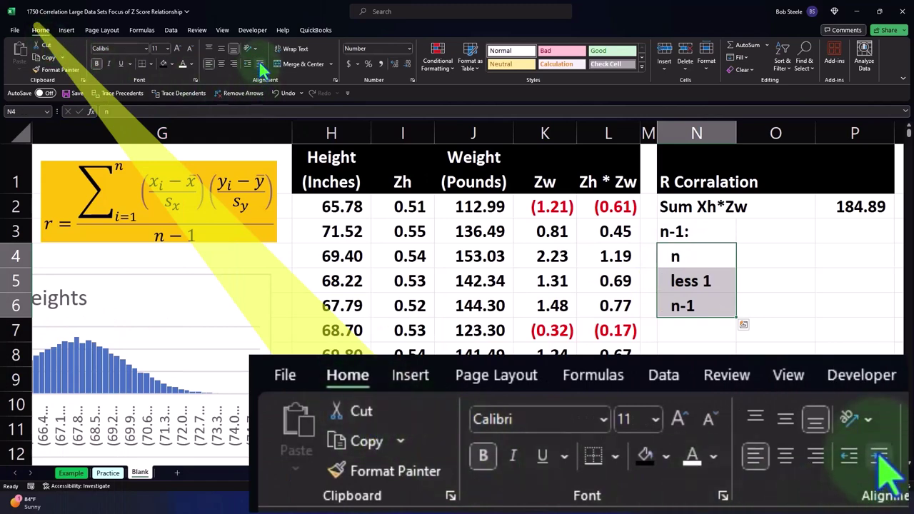
click(661, 303)
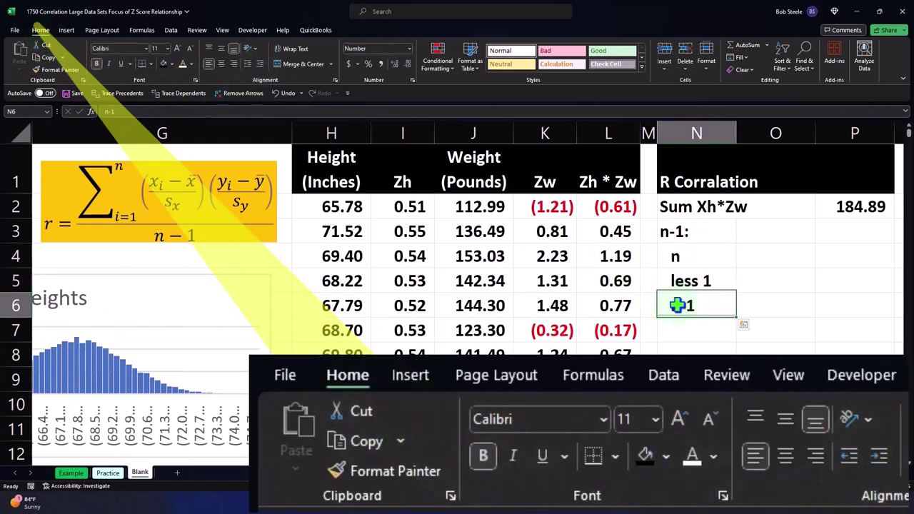
click(260, 64)
click(759, 253)
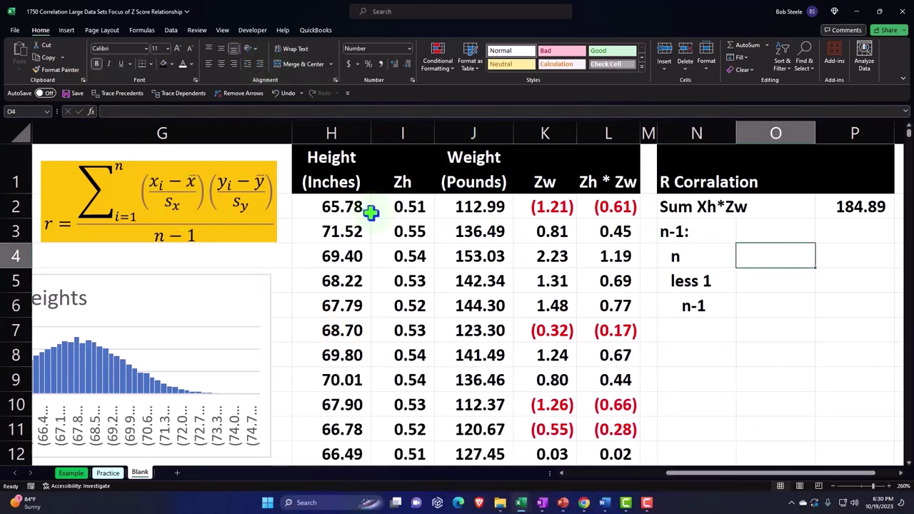
- Count n with =COUNT(I2:I25001) in O4 (25,000) and put an underlined 1 in O5
text(=)
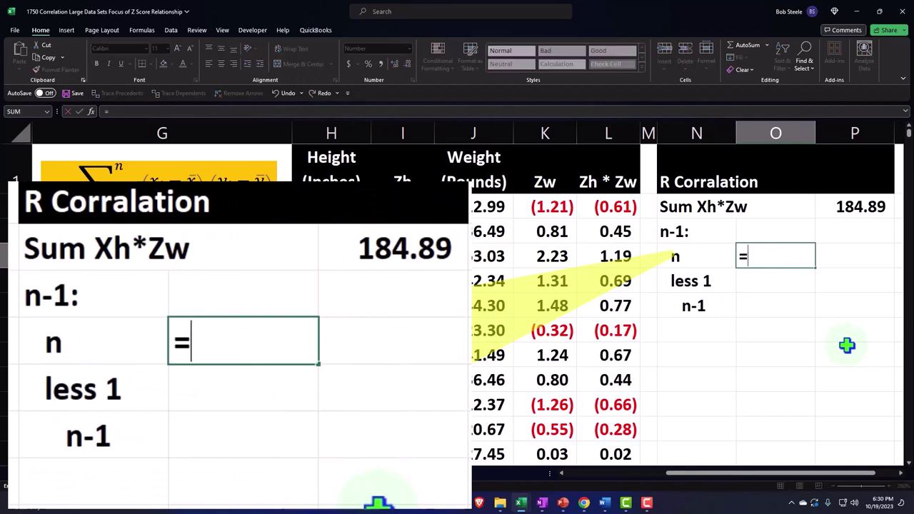
text(coun)
key(Tab)
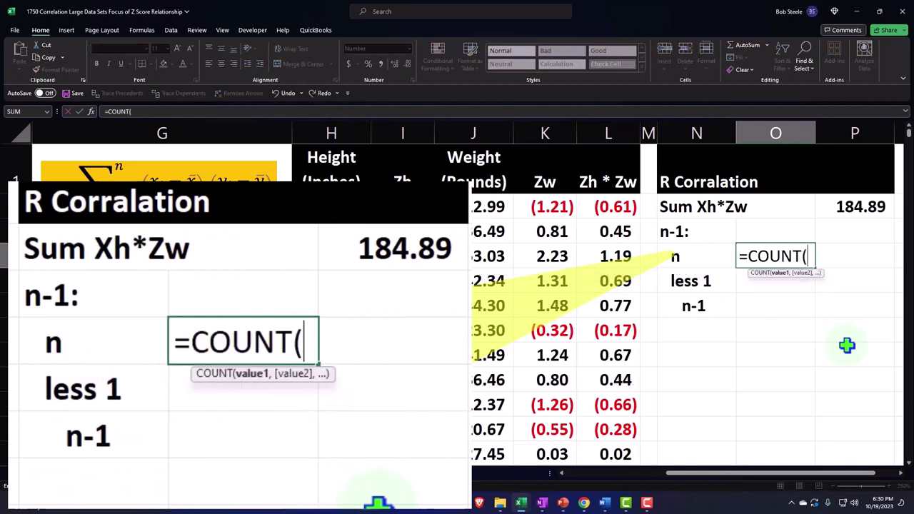
key(Left)
key(Left)
key(Left)
key(Left)
key(Left)
key(Left)
key(Up)
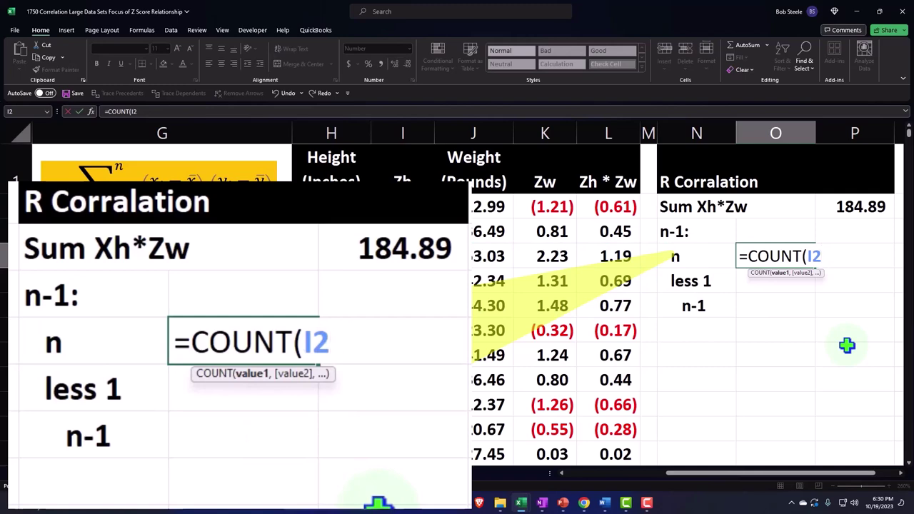
key(ctrl+shift+Down)
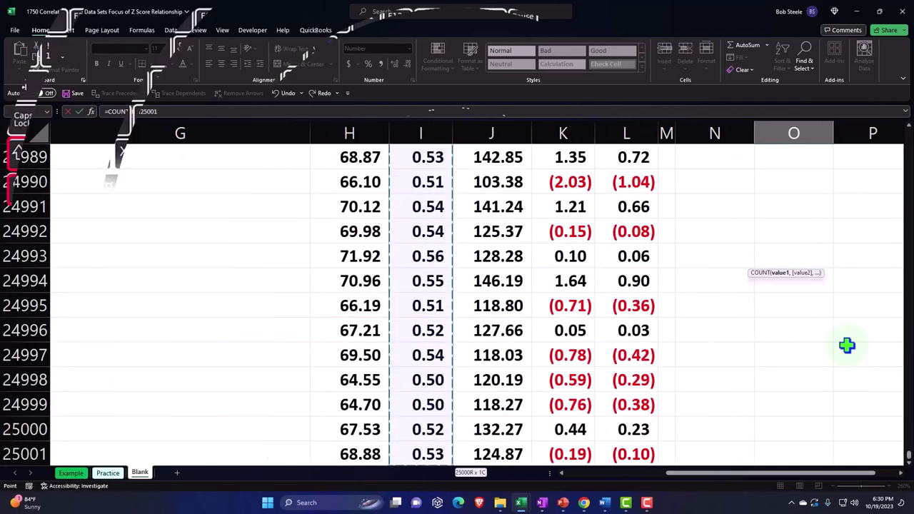
key(Return)
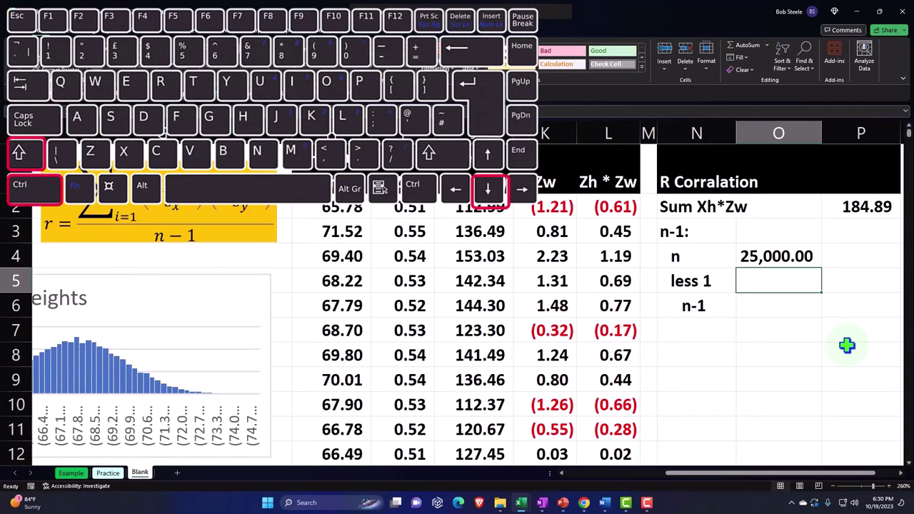
text(1)
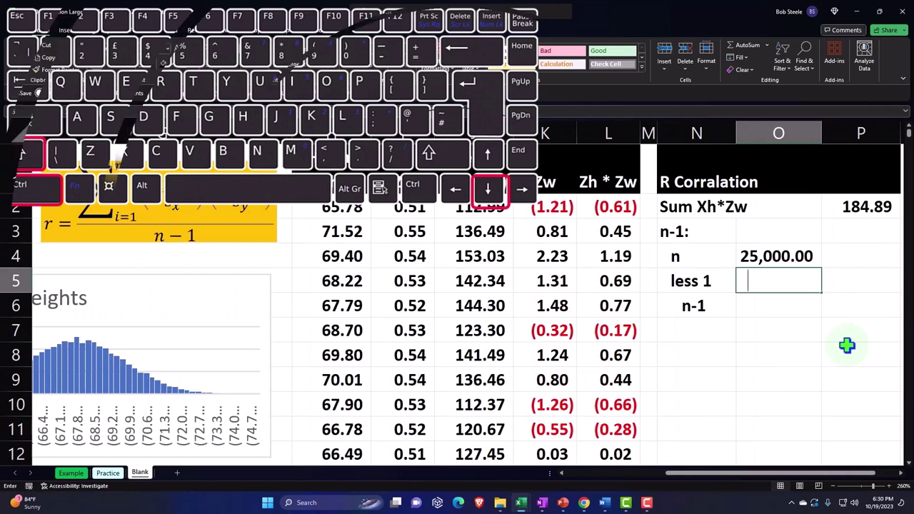
key(Return)
key(Up)
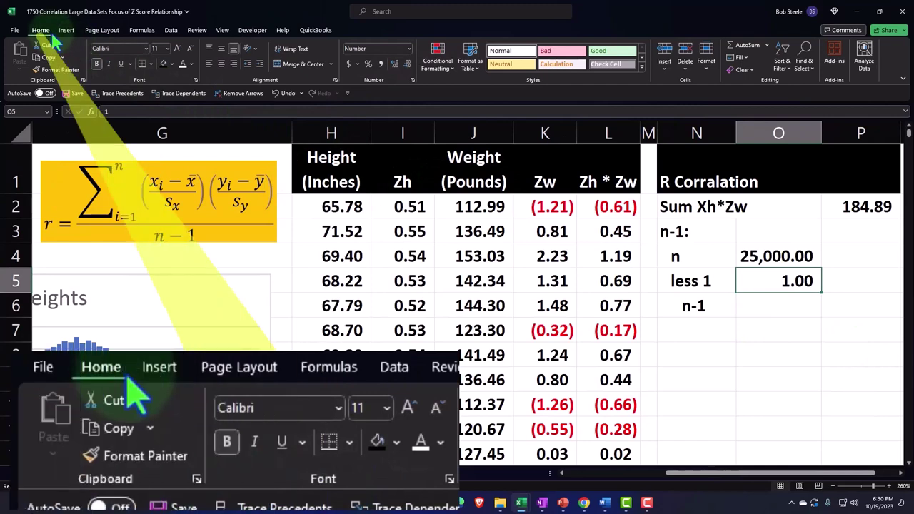
click(122, 63)
- Compute n-1 as =O4-O5 in P6, giving 24,999
key(Down)
key(Right)
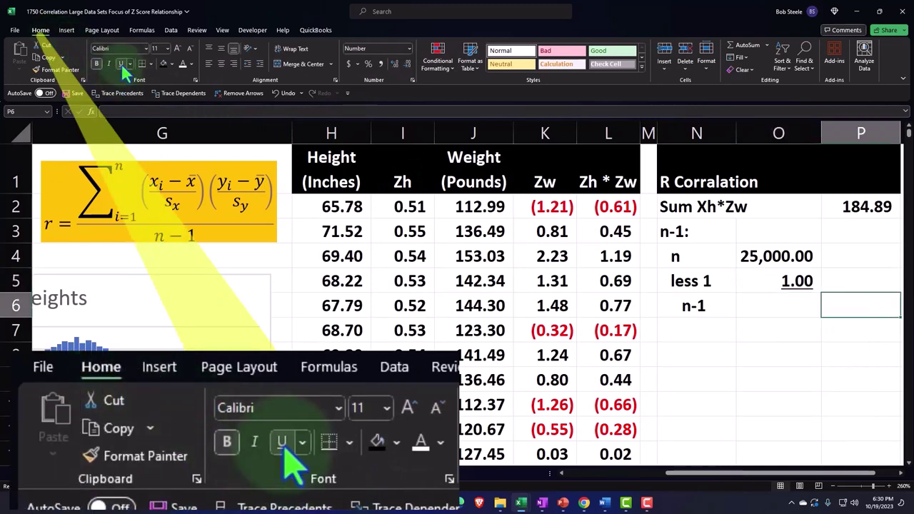
text(=)
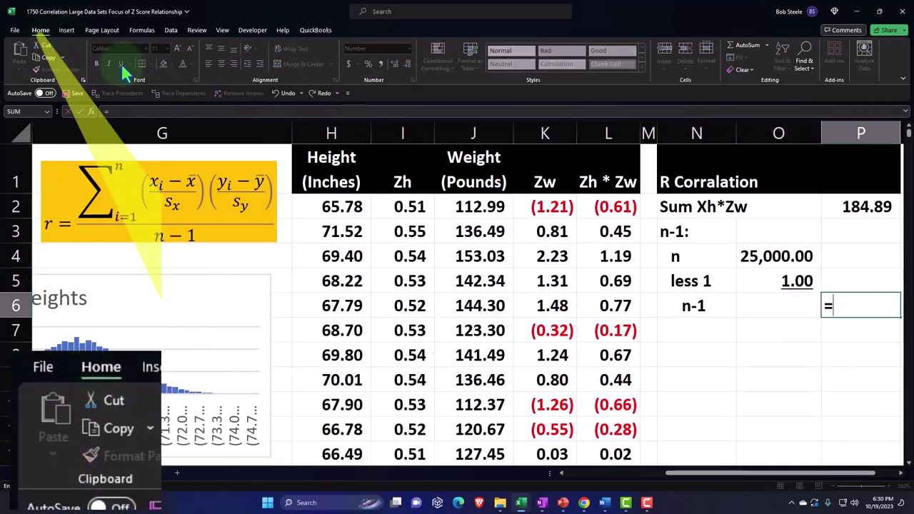
key(Up)
key(Up)
key(Left)
text(-)
key(Up)
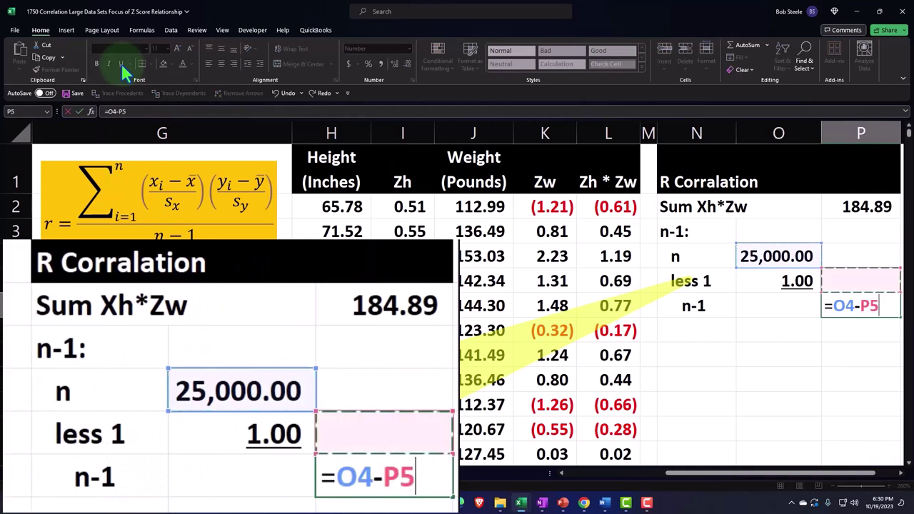
key(Left)
key(Return)
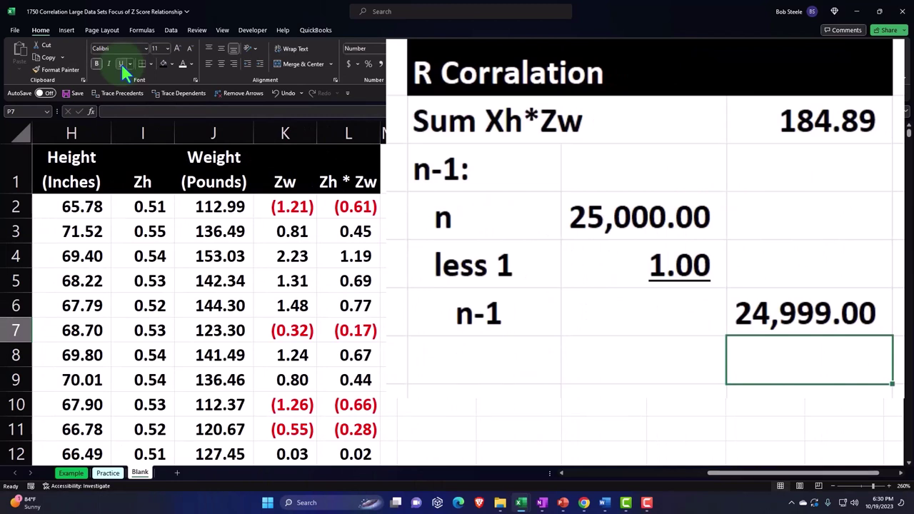
- Label N7 R Corralation and enter =P2/P6 in P7, returning 0.0074
key(Left)
key(Left)
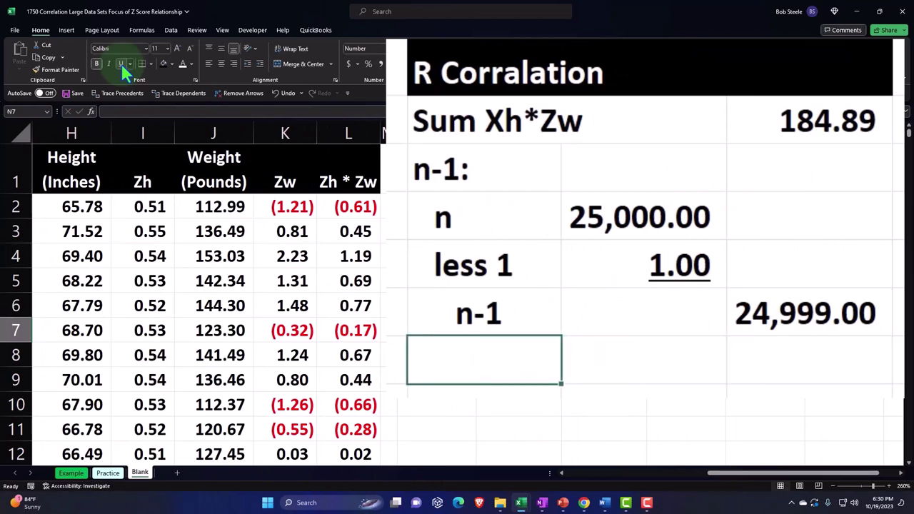
text(R)
key(Right)
key(Right)
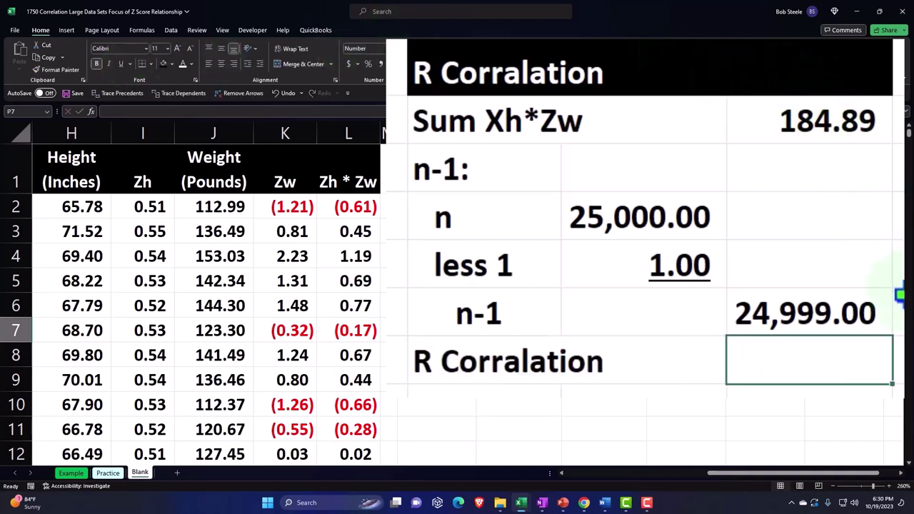
text(=)
key(Up)
key(Up)
key(Up)
key(Up)
key(Up)
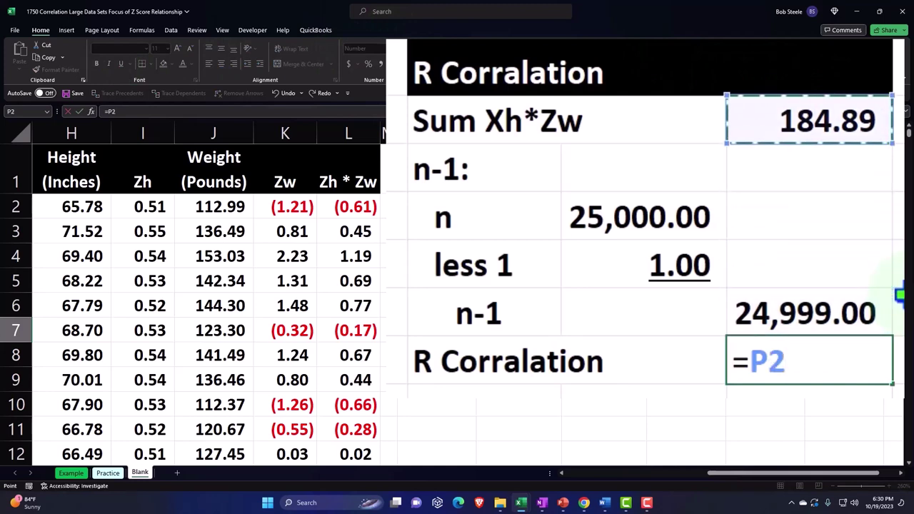
text(/)
key(Up)
key(Return)
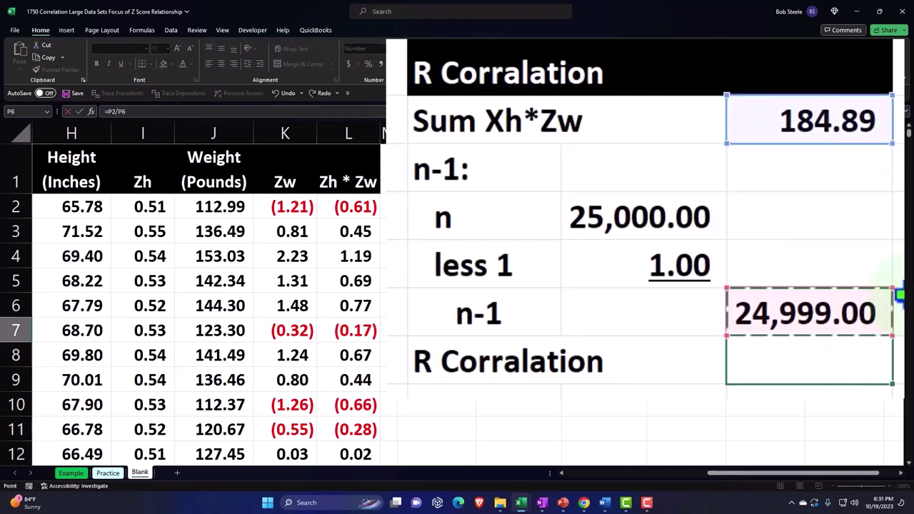
key(Left)
key(Left)
key(Up)
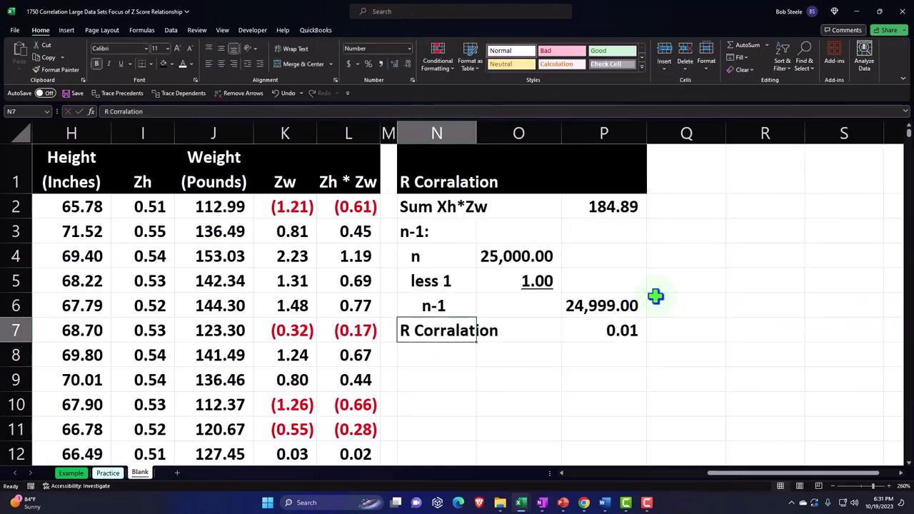
key(Right)
key(Right)
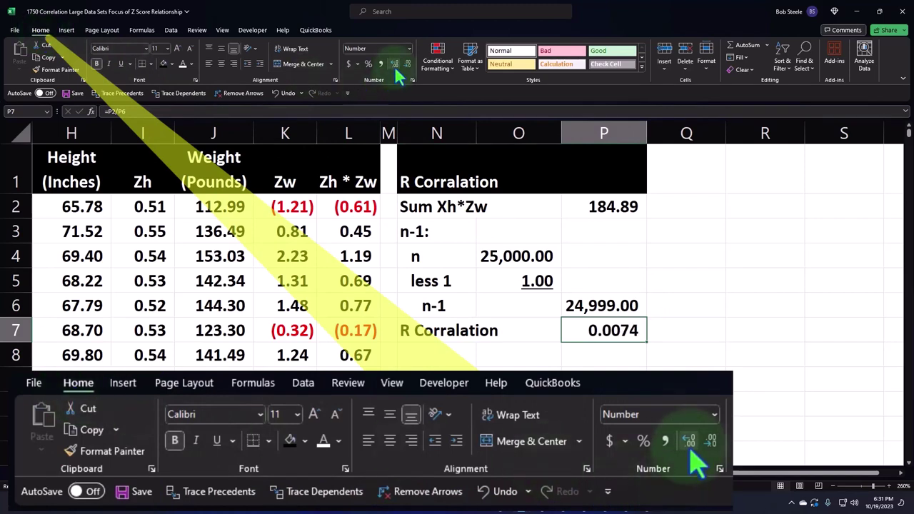
key(Up)
key(Up)
key(Up)
key(Up)
key(Up)
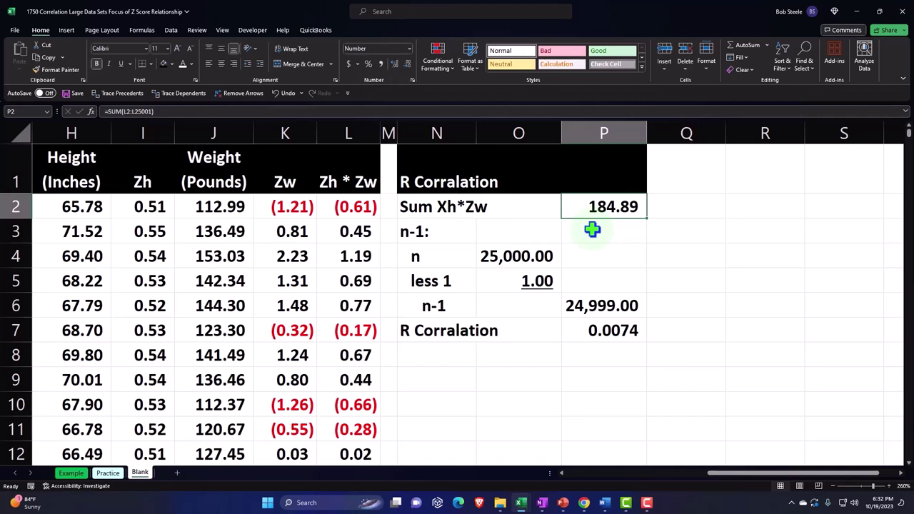
key(Left)
key(Left)
key(Left)
key(Left)
key(Left)
key(Left)
key(Left)
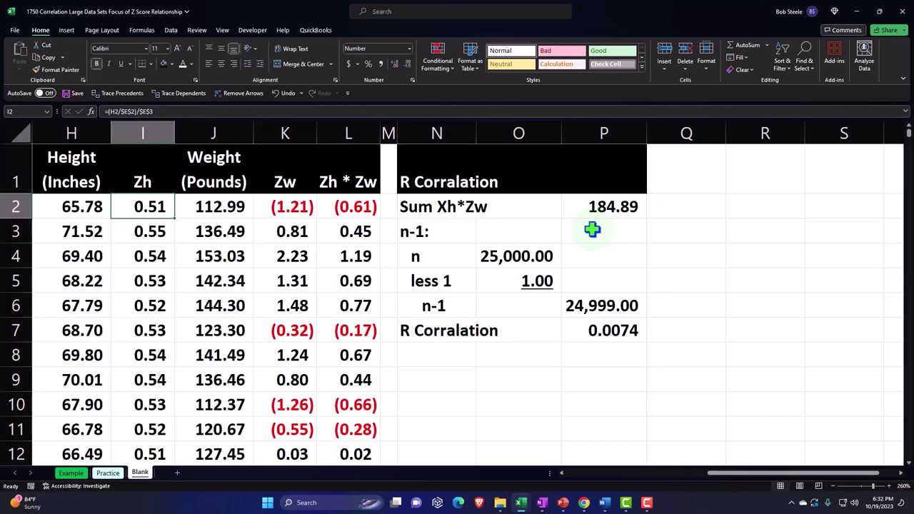
key(Left)
key(Left)
key(Left)
key(Left)
key(Left)
key(Left)
key(Left)
key(Left)
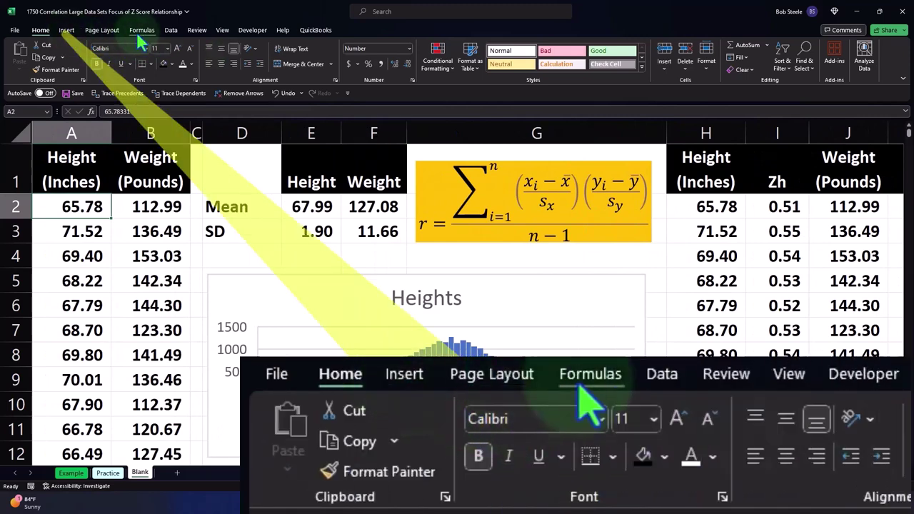
- Turn on Analysis ToolPak via File > Options > Add-ins > Manage Excel Add-ins
click(171, 30)
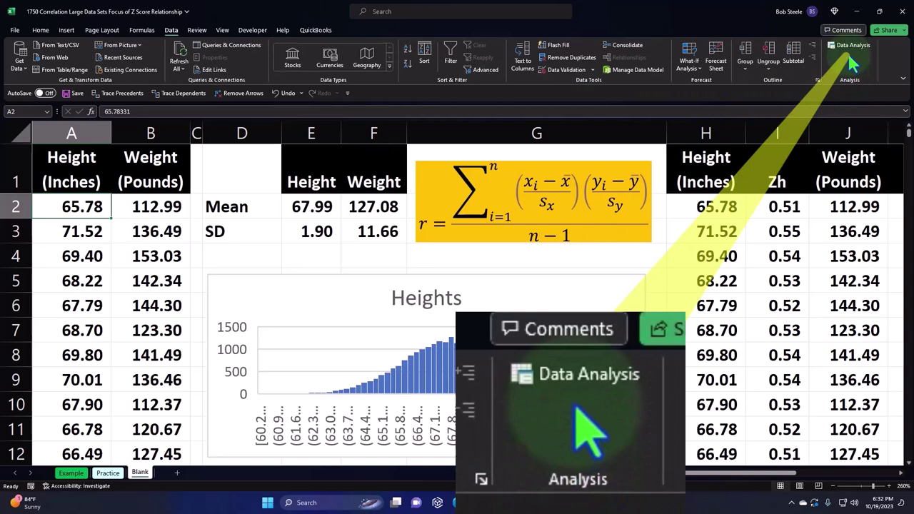
click(19, 33)
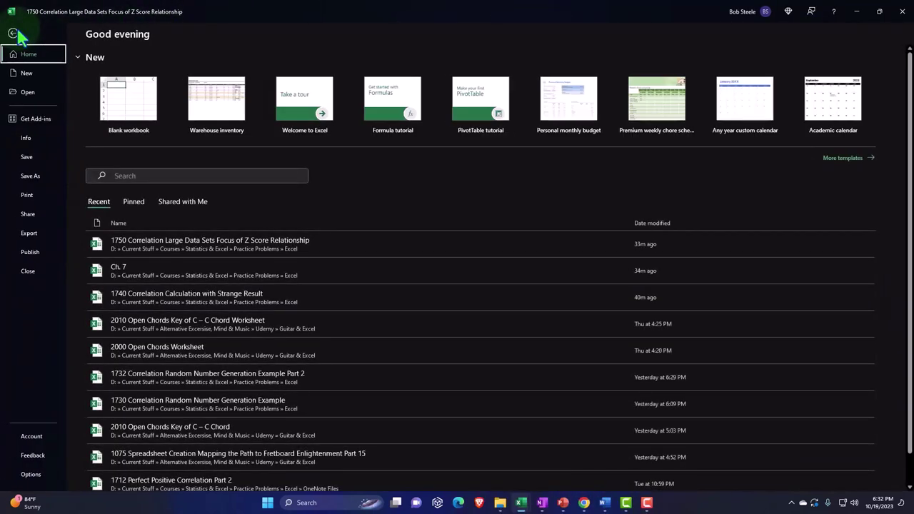
click(35, 477)
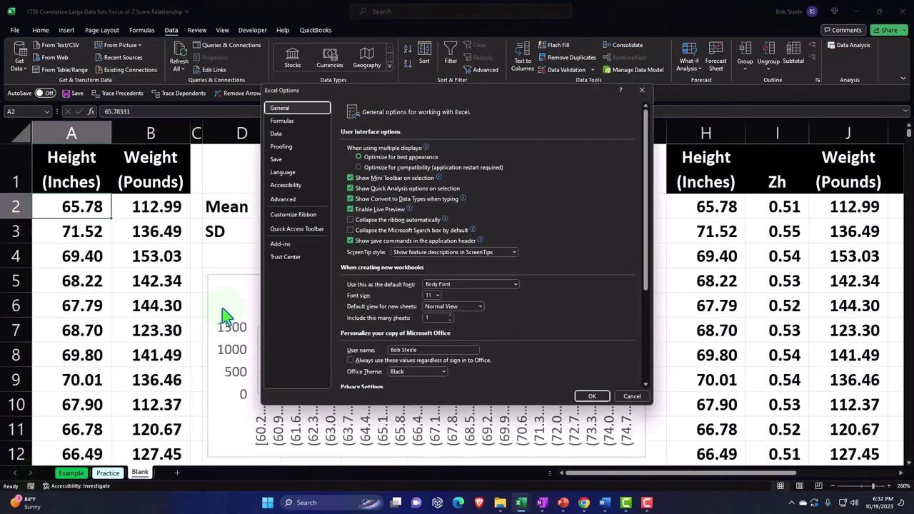
click(281, 244)
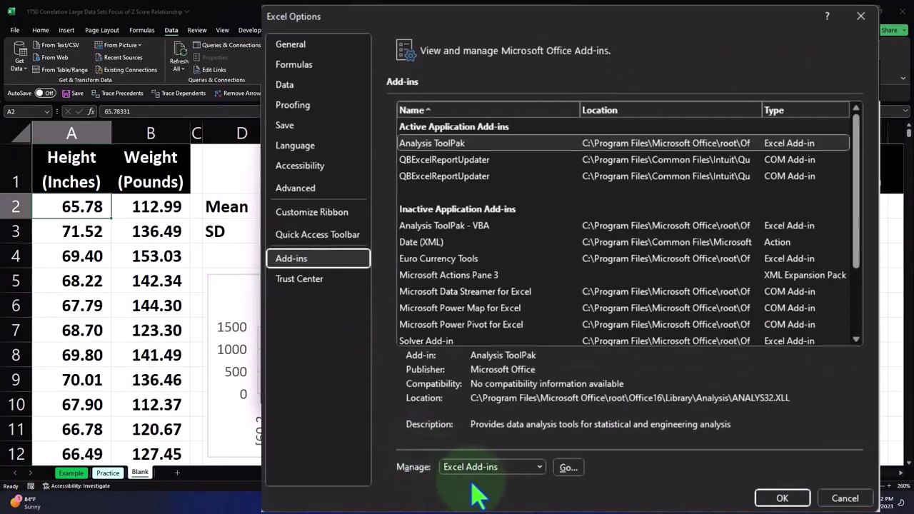
click(456, 376)
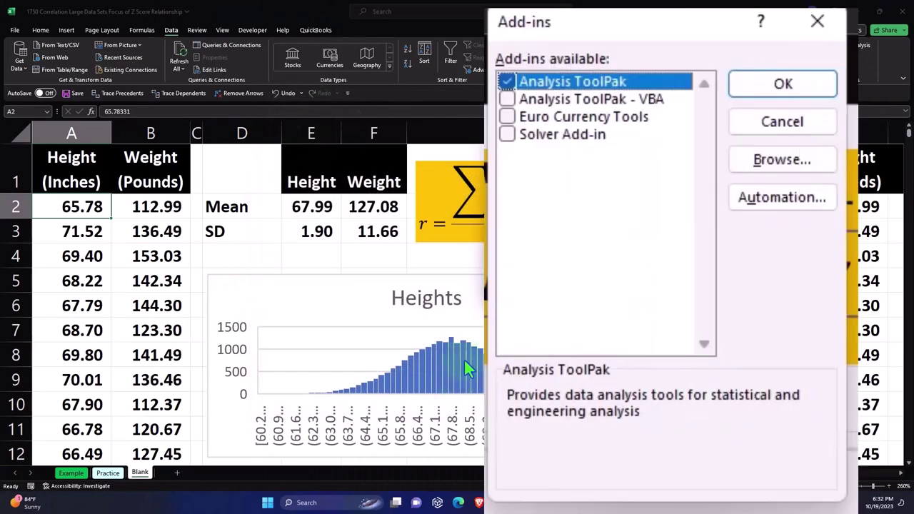
click(549, 85)
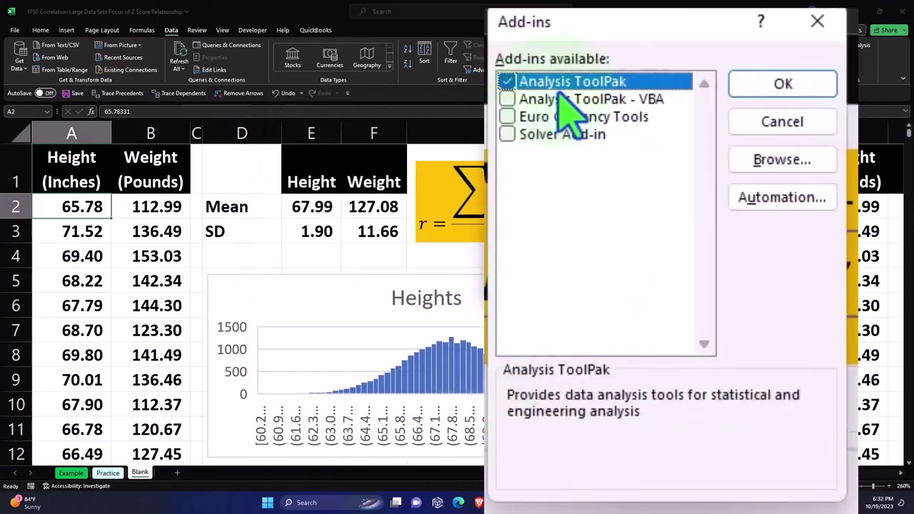
click(780, 91)
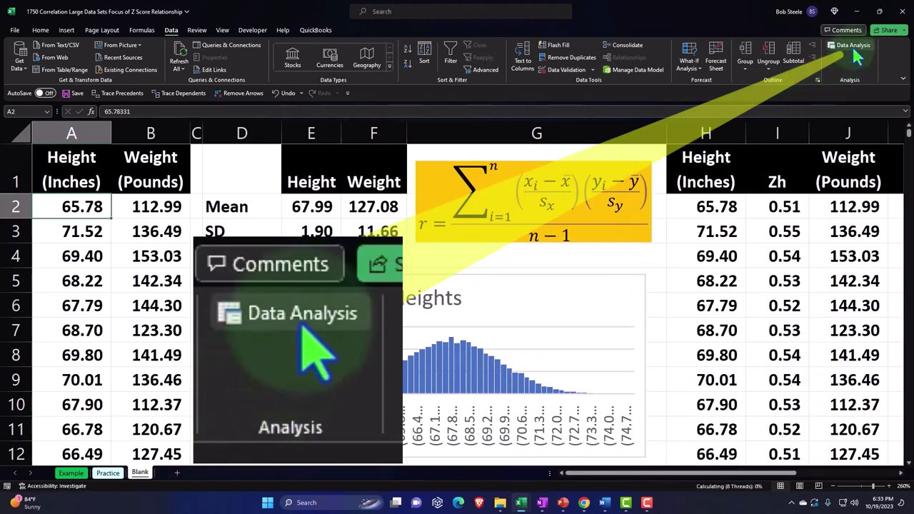
- Start the Correlation tool with input range $A$1:$B$25001 and Labels in First Row checked
click(853, 47)
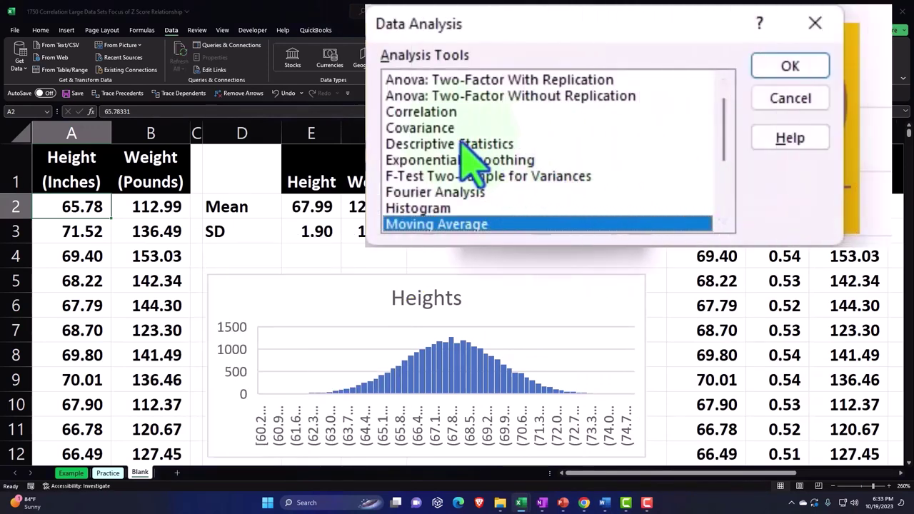
click(436, 115)
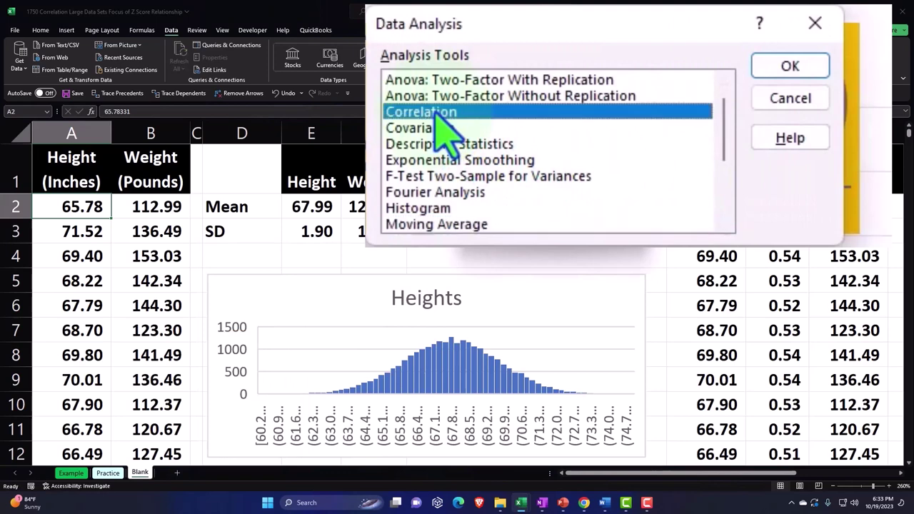
click(792, 65)
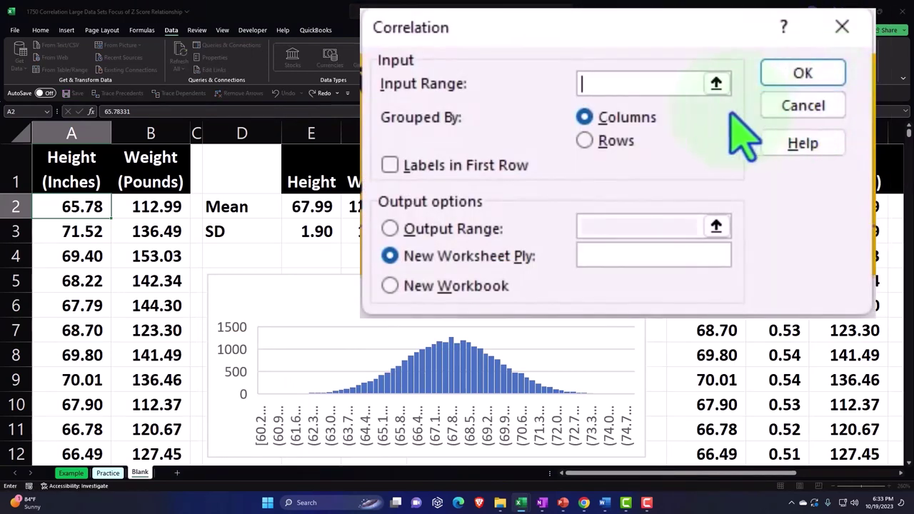
click(716, 83)
drag(45, 171, 122, 170)
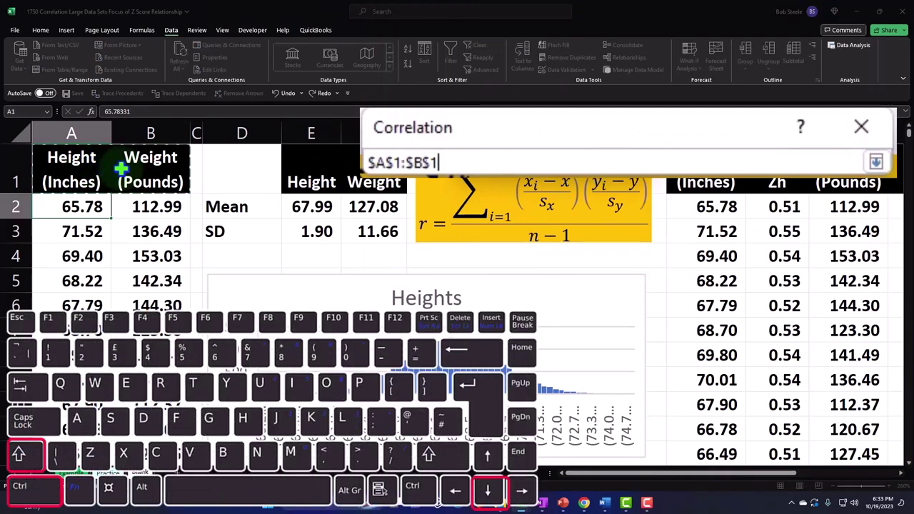
key(ctrl+shift+Down)
key(ctrl+BackSpace)
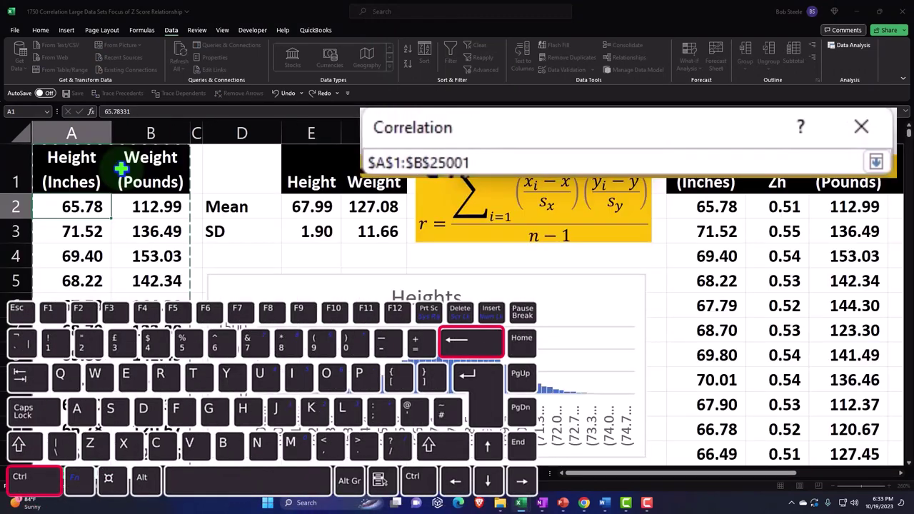
click(876, 163)
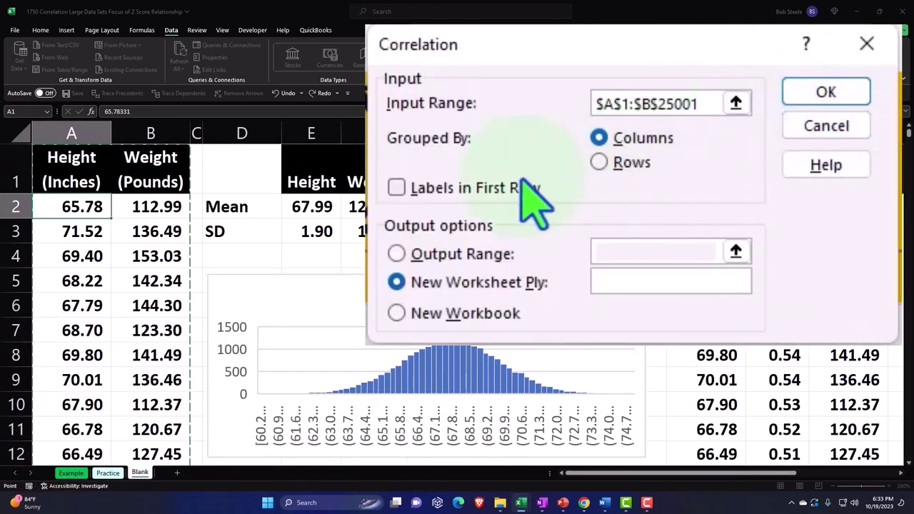
click(397, 189)
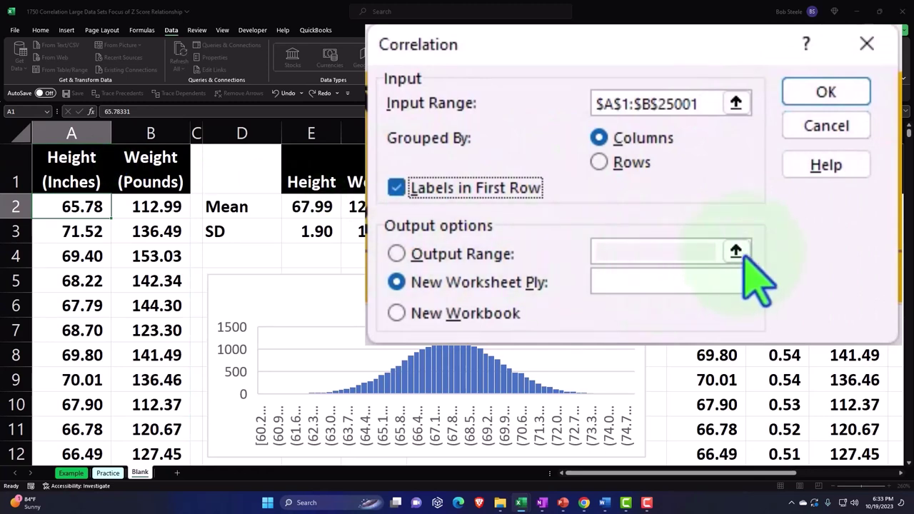
- Send the correlation output to $R$1 and run the analysis
click(399, 255)
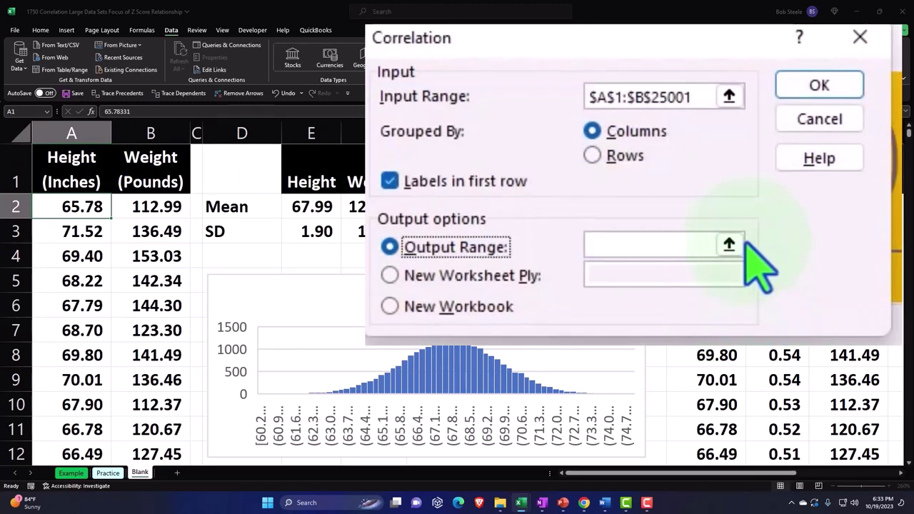
click(732, 247)
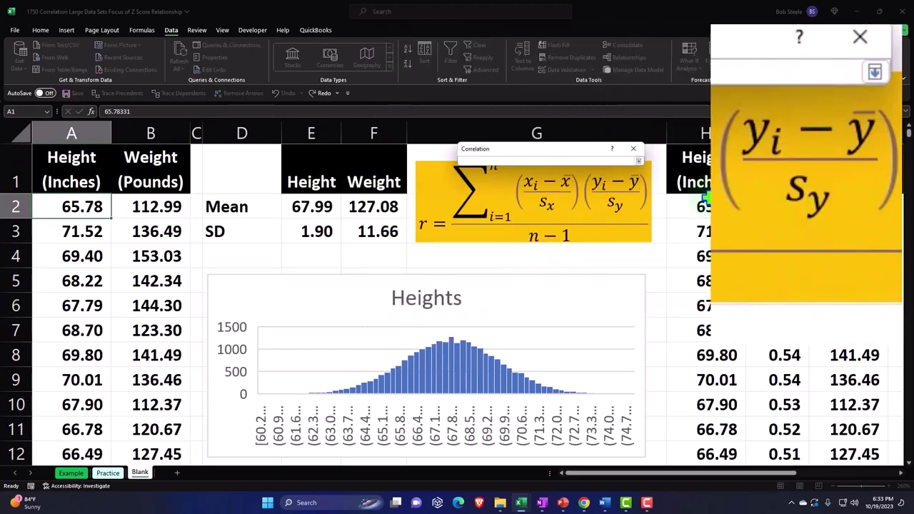
click(718, 205)
key(Right)
key(Right)
key(Right)
key(Right)
key(Right)
key(Right)
key(Right)
key(Right)
key(Right)
key(Right)
key(Right)
key(Right)
key(Right)
key(Right)
key(Right)
key(Right)
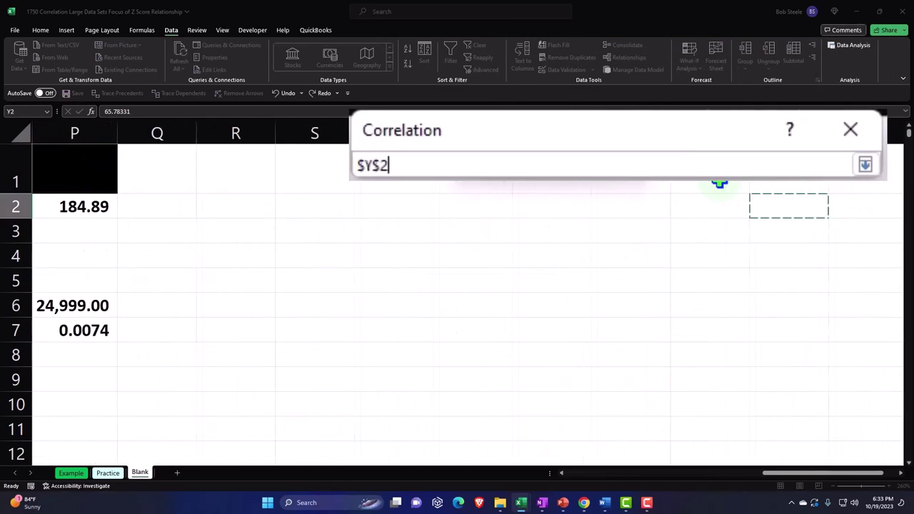
key(Left)
key(Left)
key(Left)
key(Left)
key(Left)
key(Left)
key(Left)
key(Left)
key(Left)
key(Left)
key(Left)
key(Left)
key(Right)
key(Right)
key(Right)
key(Right)
key(Right)
key(Right)
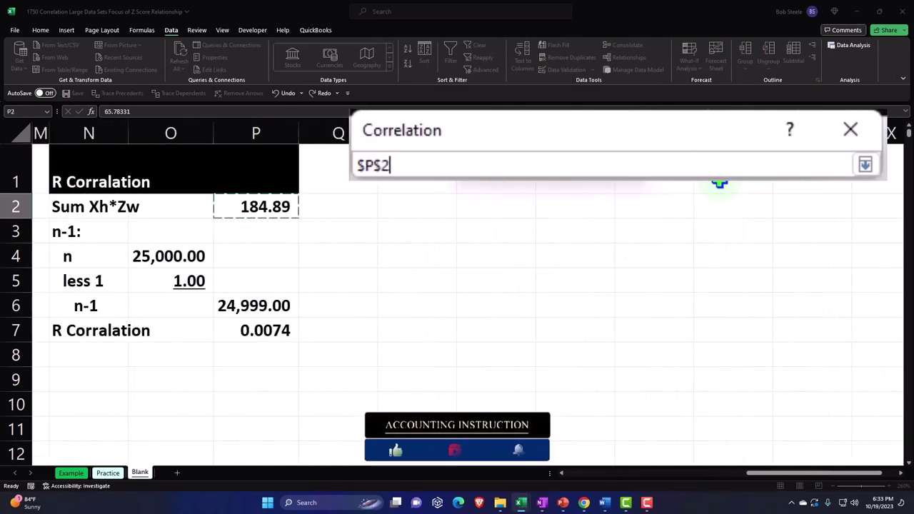
key(Left)
key(Up)
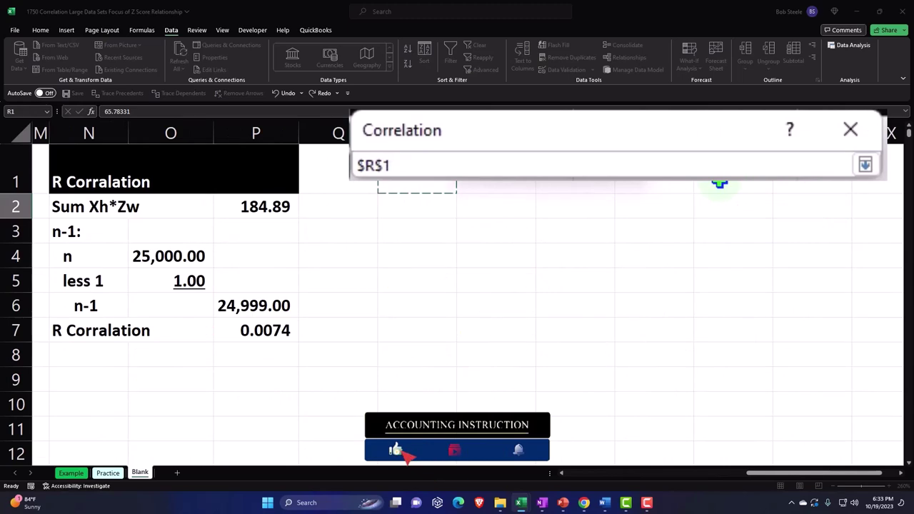
click(865, 165)
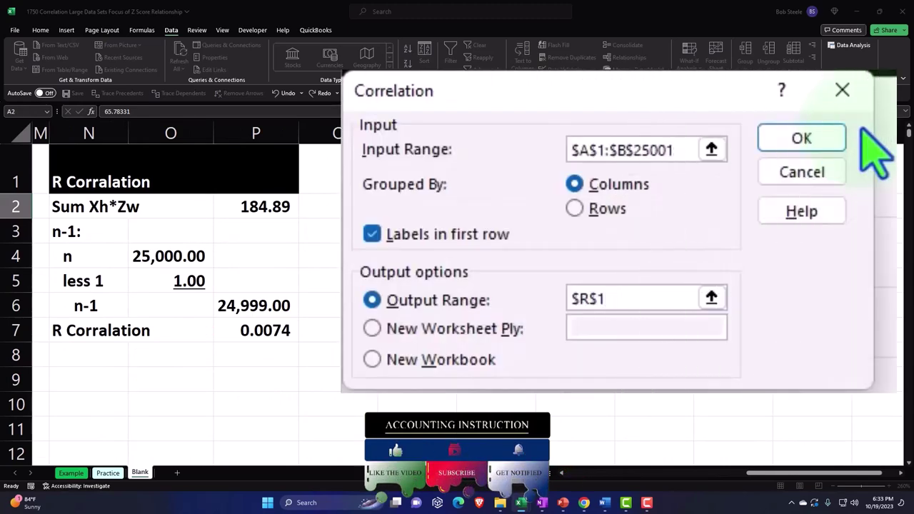
click(829, 136)
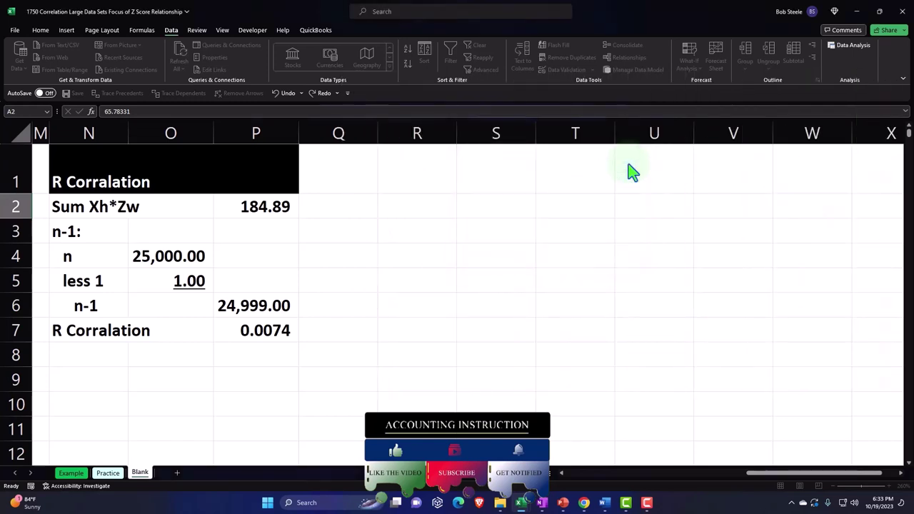
- Widen column R so the correlation table's Height and Weight labels fit
click(585, 284)
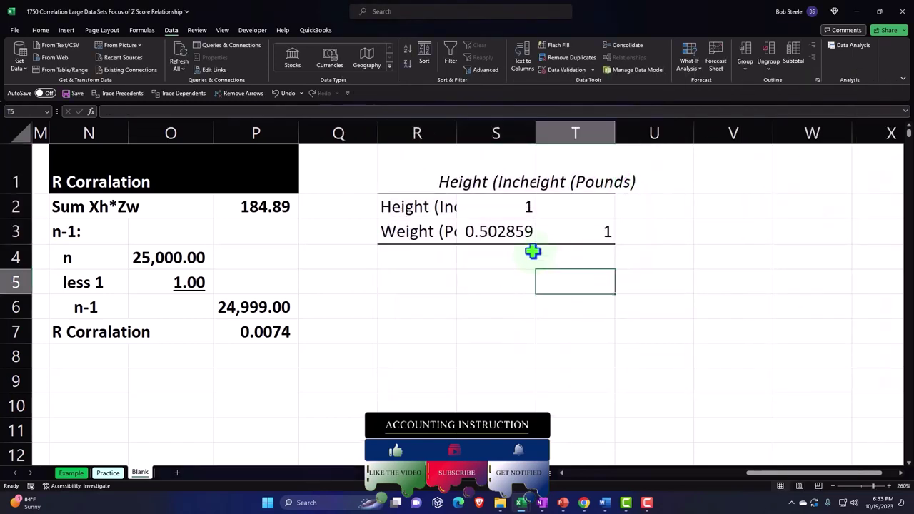
click(494, 225)
drag(458, 133, 484, 133)
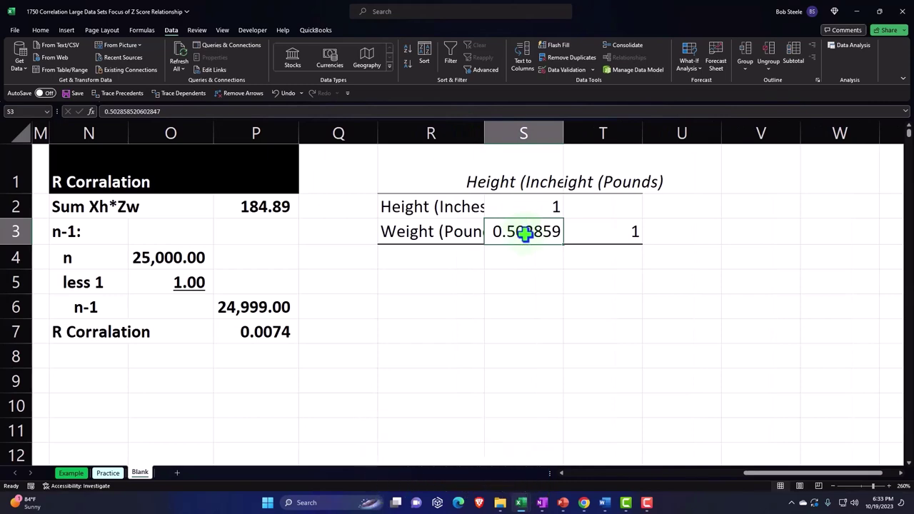
- Review the Mean and SD formulas in E2 and E3 and the Zh formula in I2
key(Left)
key(Left)
key(Left)
key(Left)
key(Left)
key(Left)
key(Left)
key(Left)
key(Left)
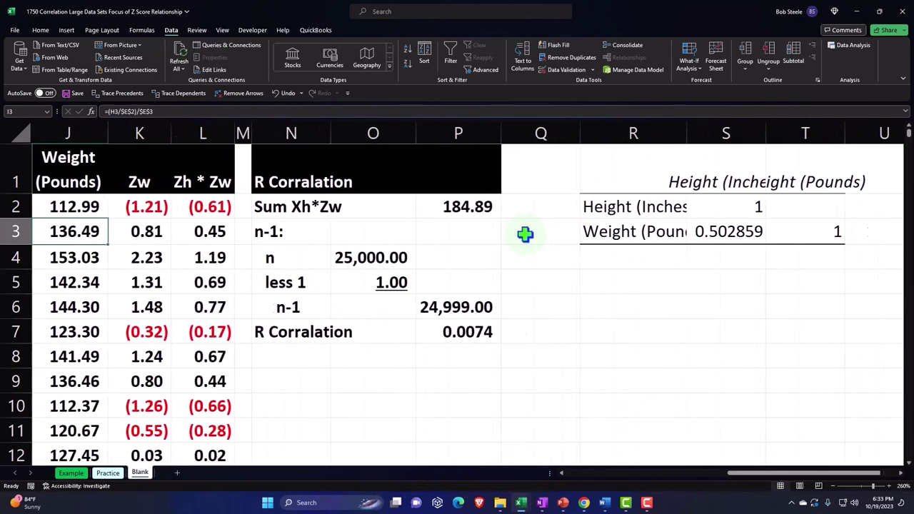
key(Left)
key(Left)
key(Left)
key(Left)
key(Left)
key(Left)
key(Left)
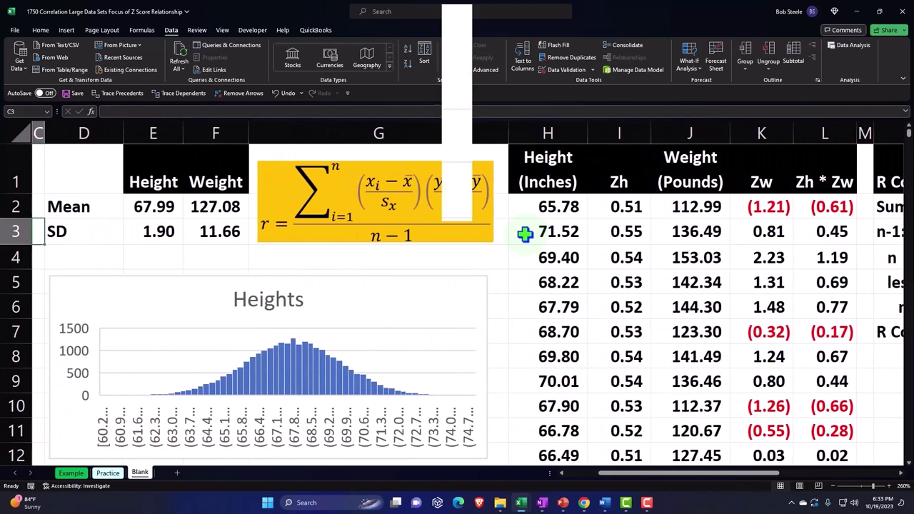
key(Up)
key(Right)
key(Right)
key(Down)
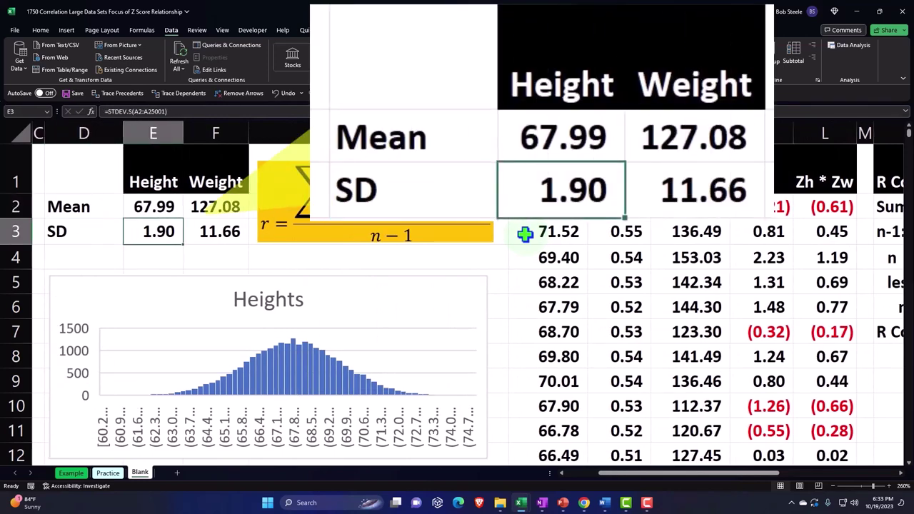
key(Right)
key(Right)
key(Right)
key(Right)
key(Up)
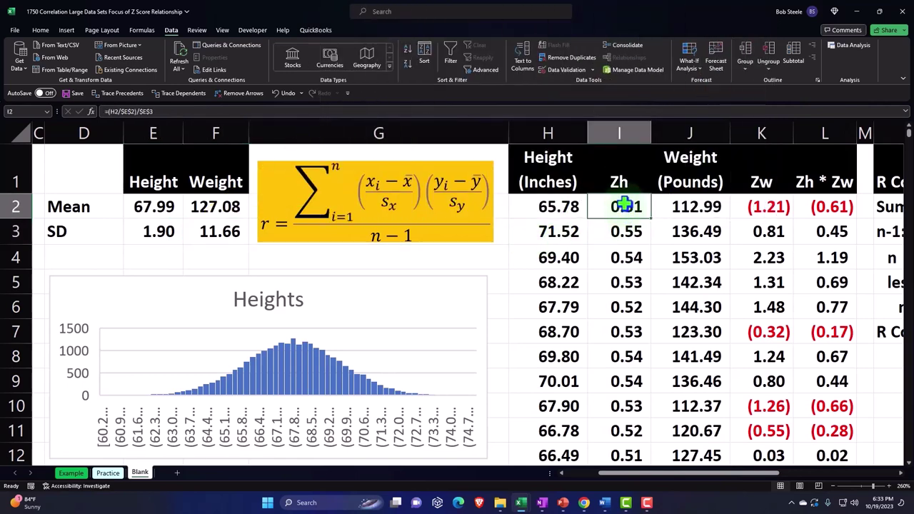
- Change the Zh formula in I2 to =(H2-$E$2)/$E$3 and fill it down column I
double_click(627, 206)
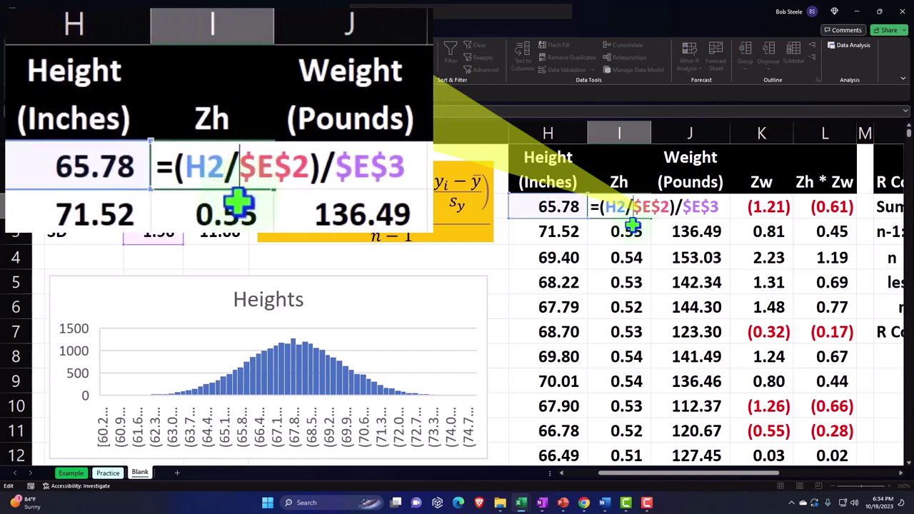
key(BackSpace)
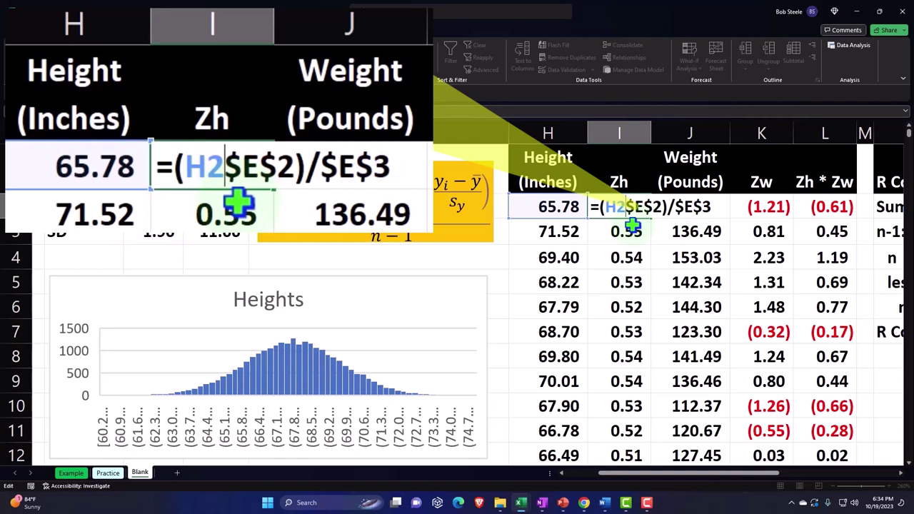
text(-)
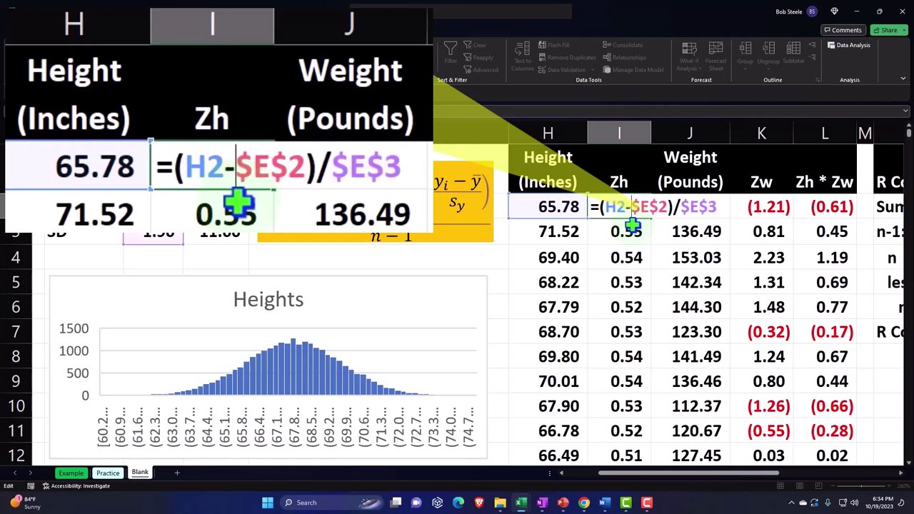
key(Return)
key(Up)
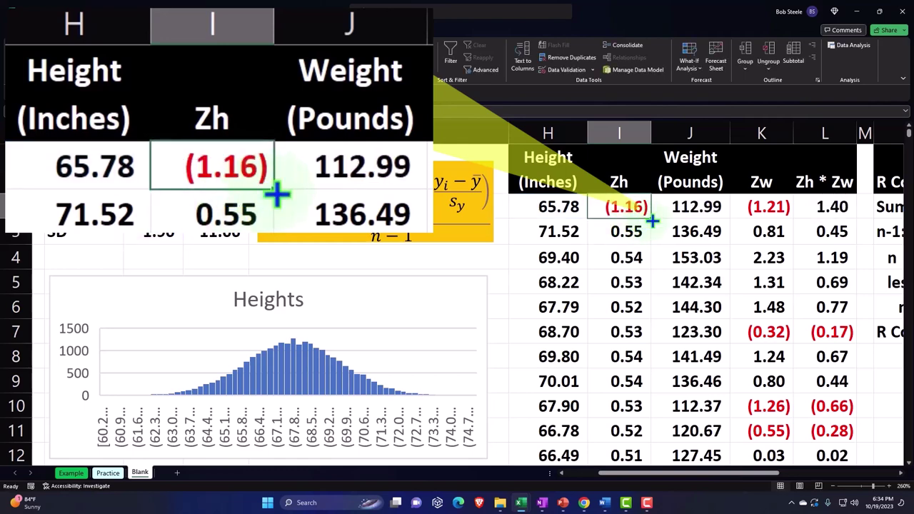
double_click(651, 219)
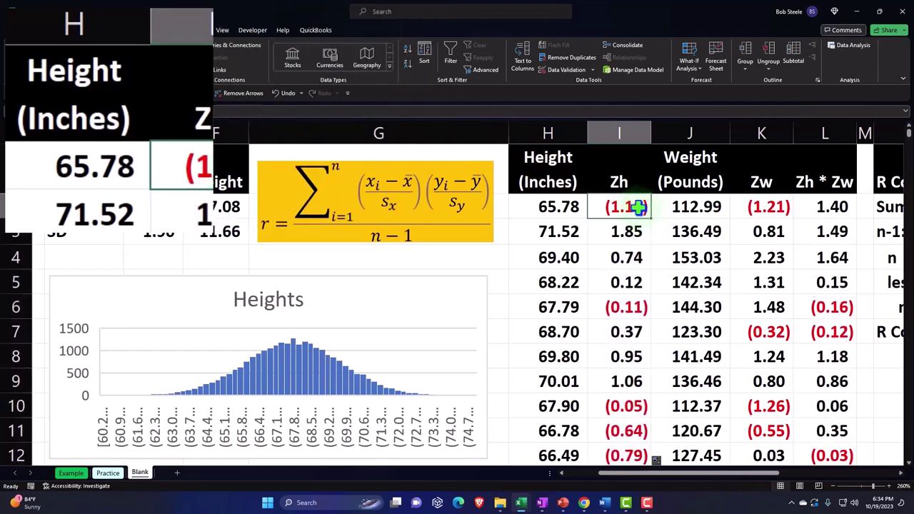
- Compare the manual r of 0.5029 in P7 with the ToolPak's 0.502859 in S3
key(Right)
key(Right)
key(Right)
key(Right)
key(Right)
key(Right)
key(Right)
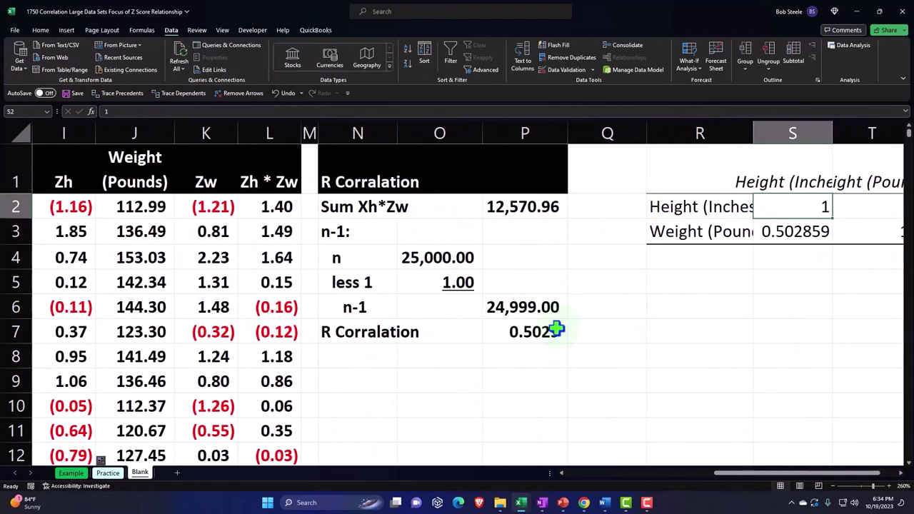
click(556, 329)
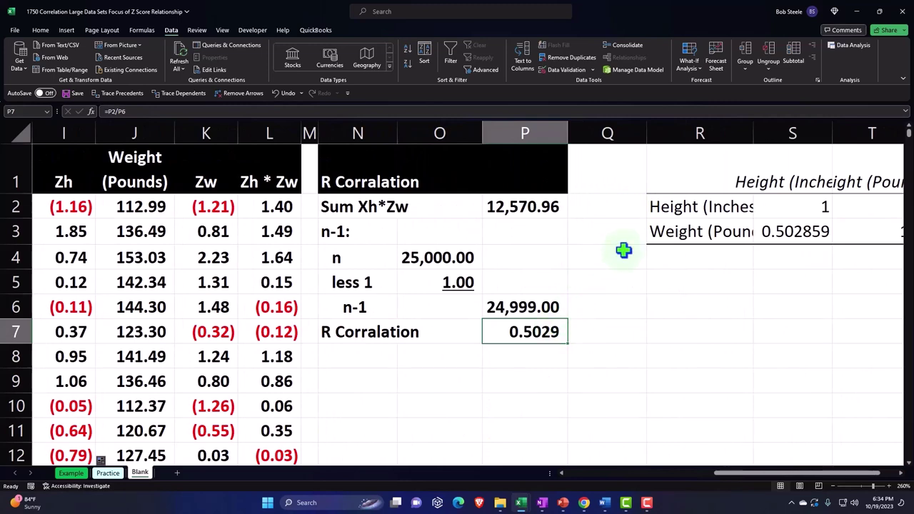
click(700, 304)
key(Right)
key(Right)
key(Right)
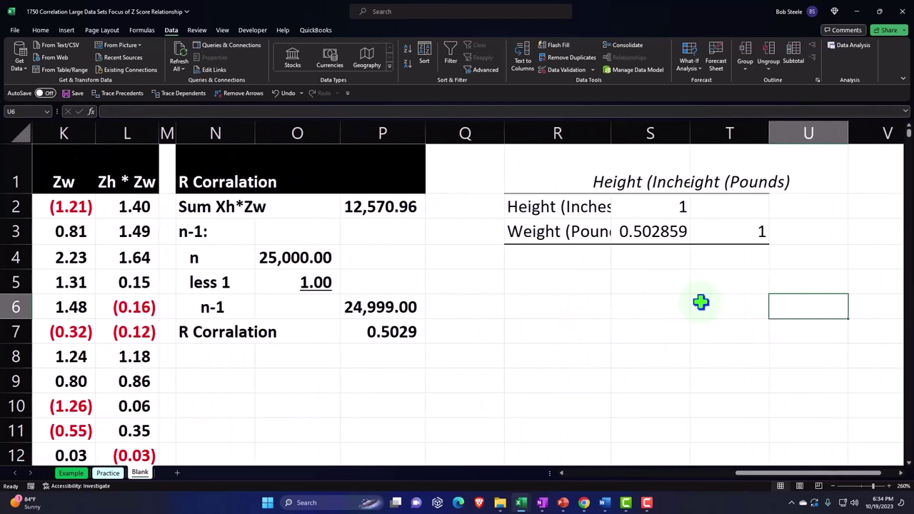
click(660, 231)
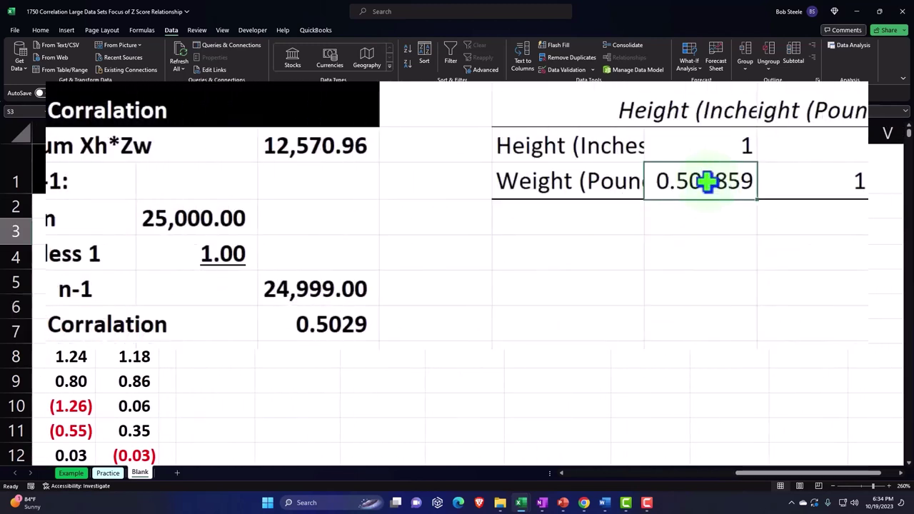
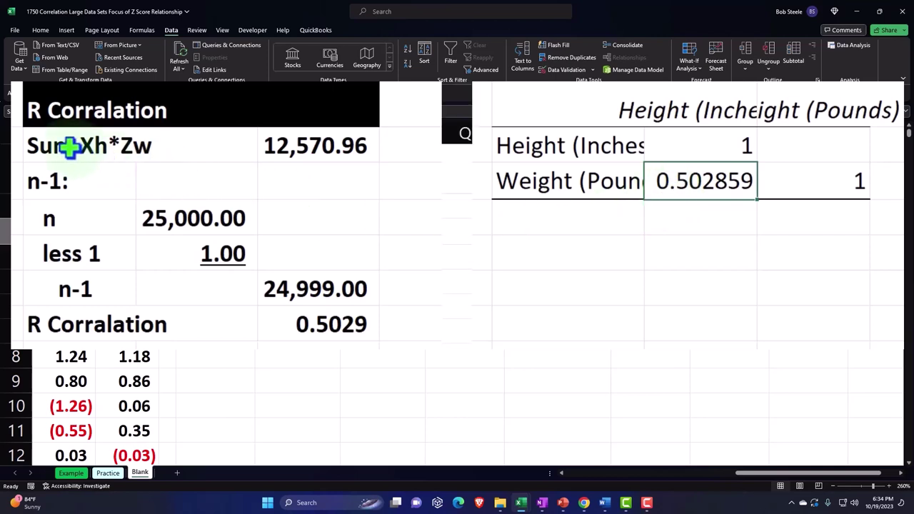
- Underline the n-1 total of 24,999.00 in P6
click(357, 306)
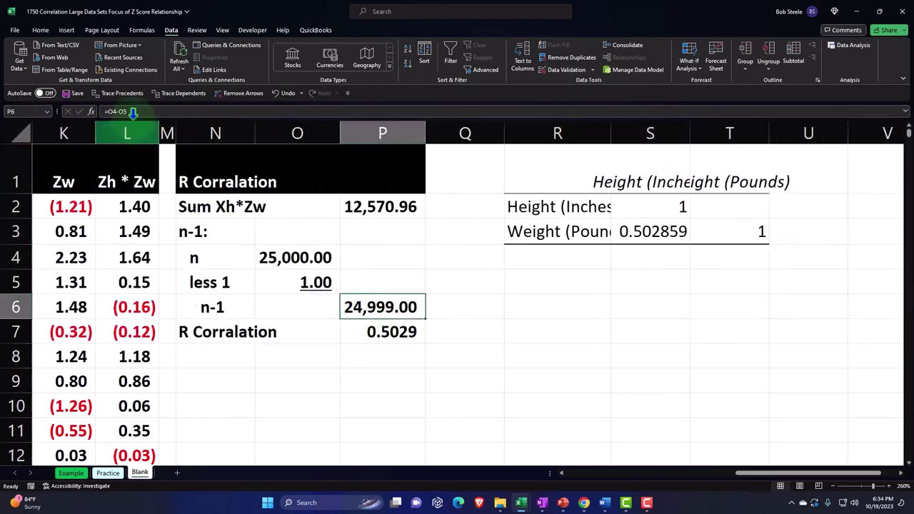
click(40, 30)
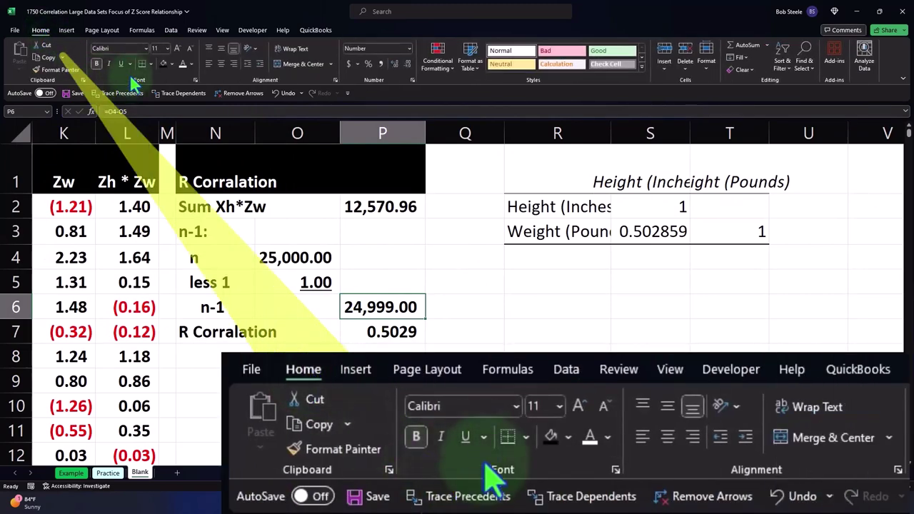
click(120, 64)
- Give the correlation matrix headers R1:T1 a black fill with white font
click(288, 334)
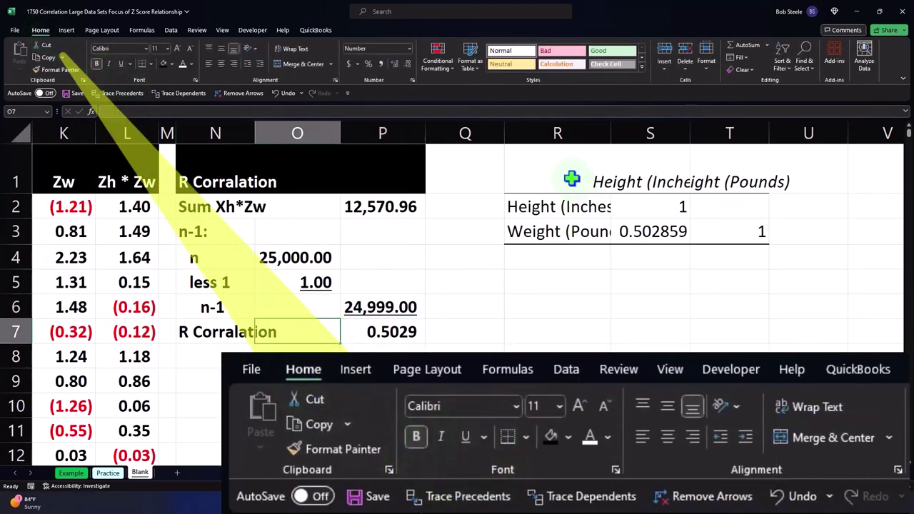
drag(572, 178, 710, 160)
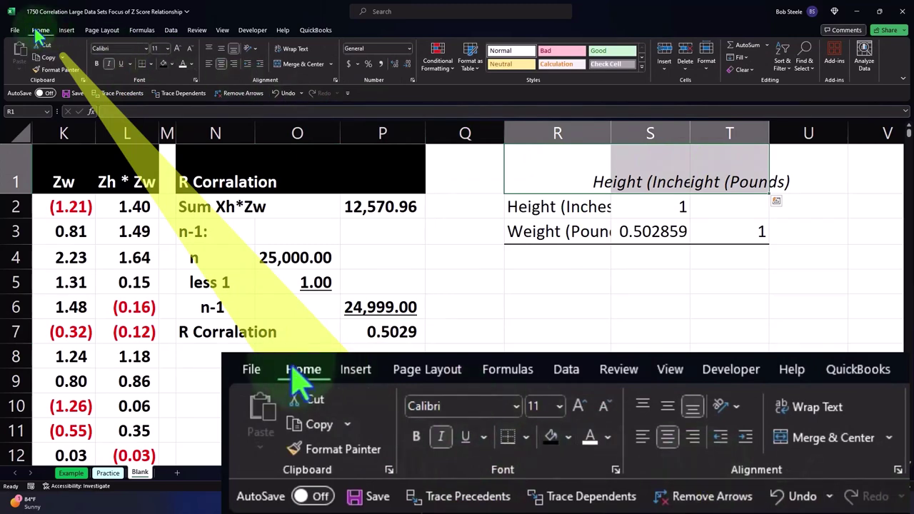
click(163, 64)
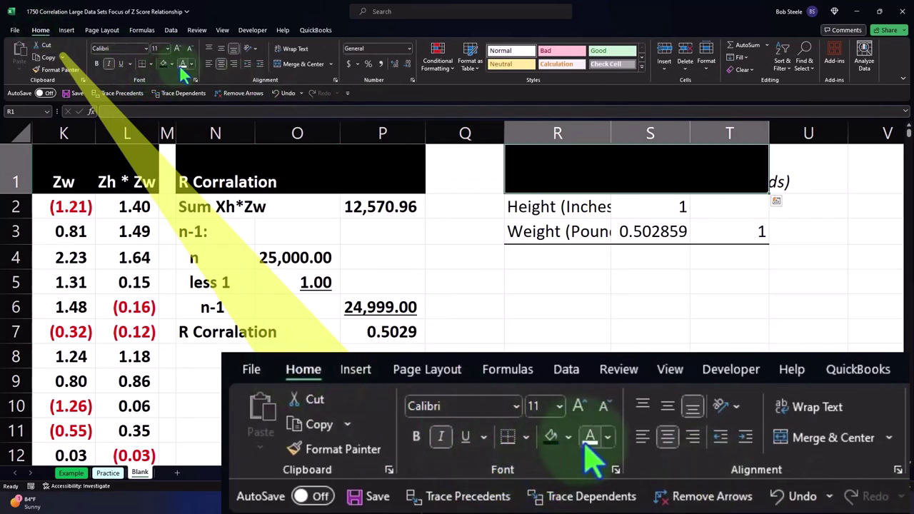
click(183, 64)
- Wrap the Height and Weight headers in S1:T1 onto two lines
click(551, 285)
click(656, 182)
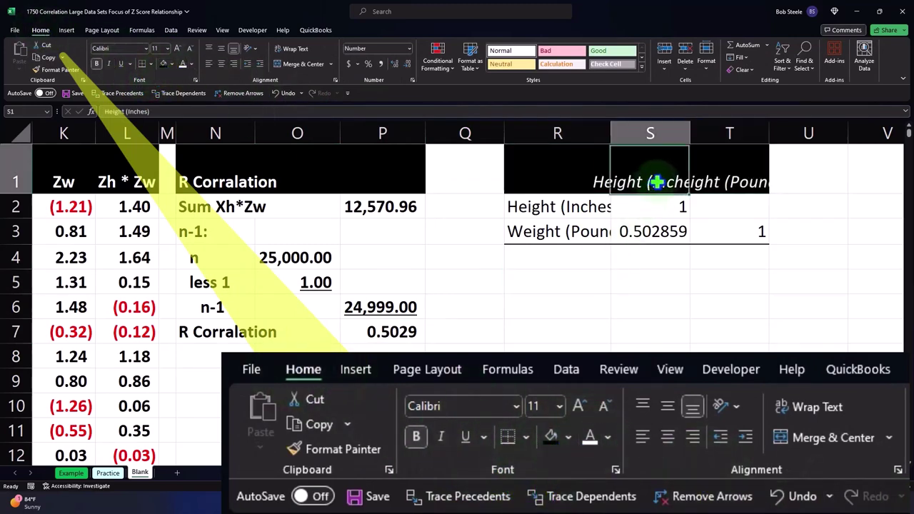
drag(656, 182, 705, 184)
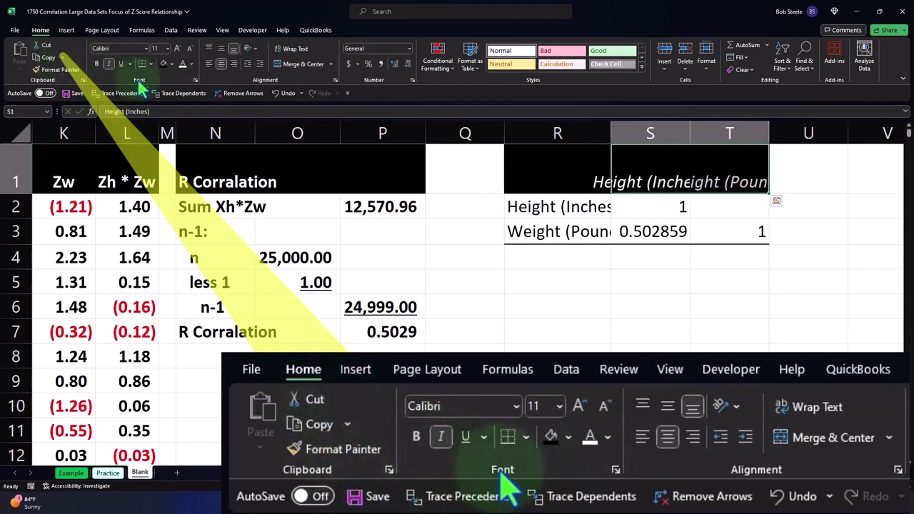
click(295, 49)
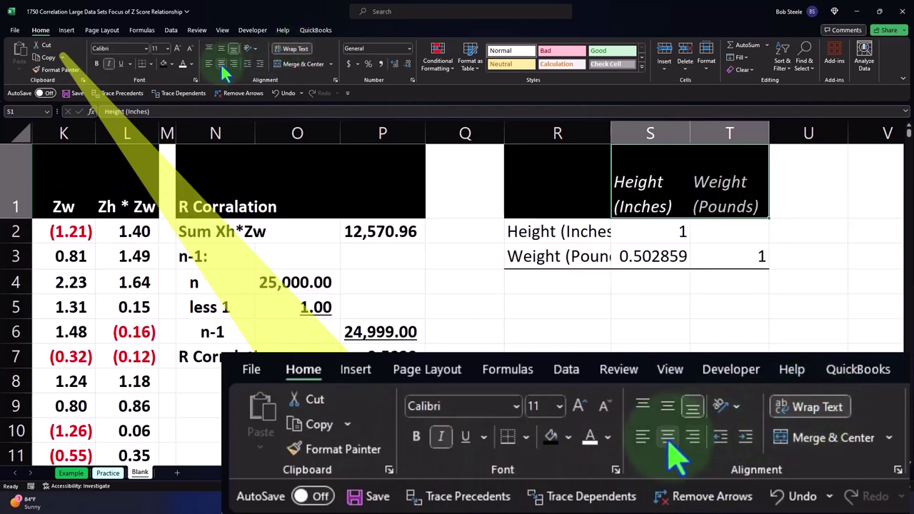
click(543, 279)
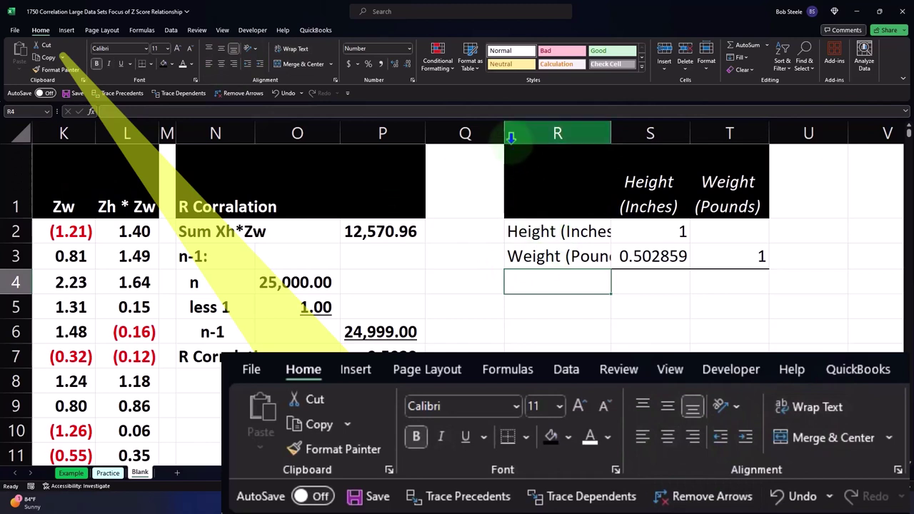
- Narrow column Q to about width 2, then jump back to the column A data
drag(506, 135, 442, 135)
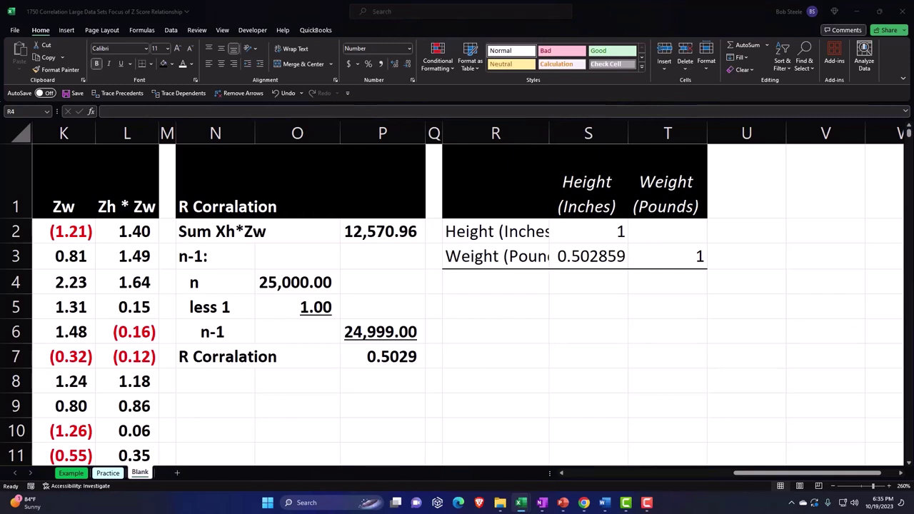
click(500, 341)
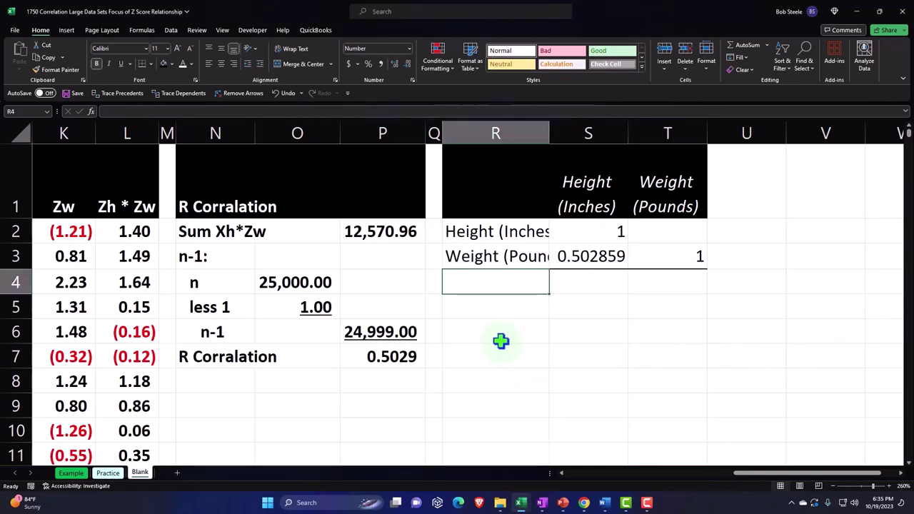
key(Left)
key(Home)
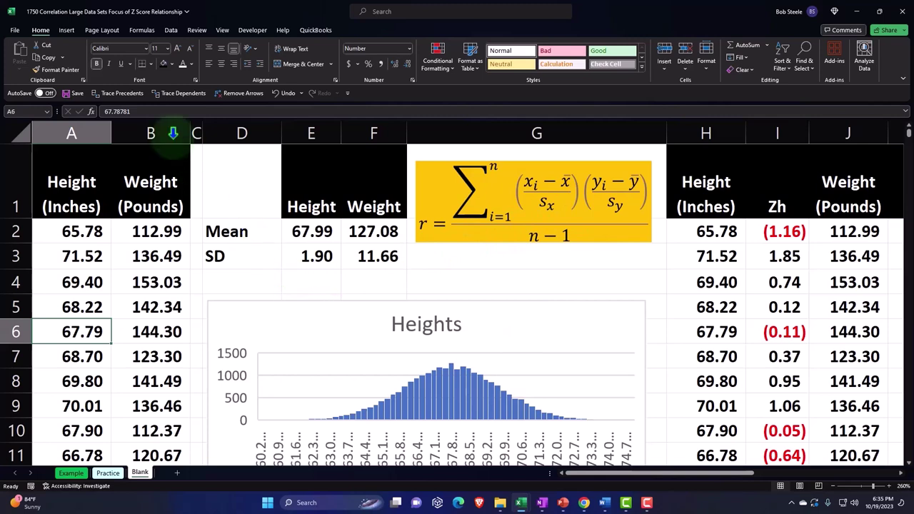
- Open Descriptive Statistics from the Data Analysis tools
click(66, 31)
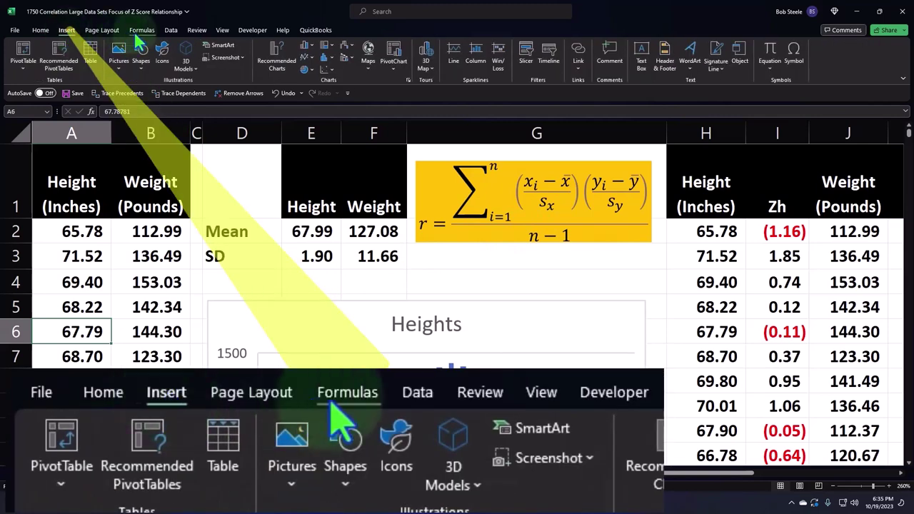
click(170, 30)
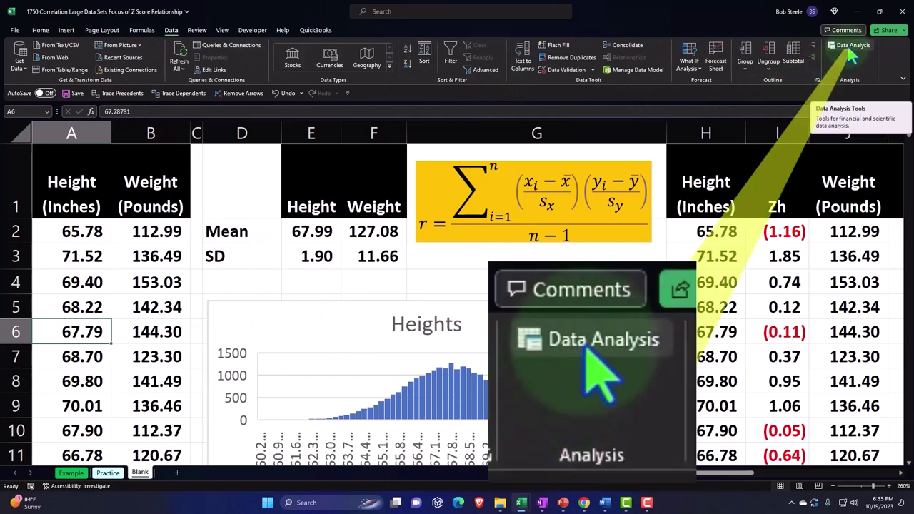
click(850, 49)
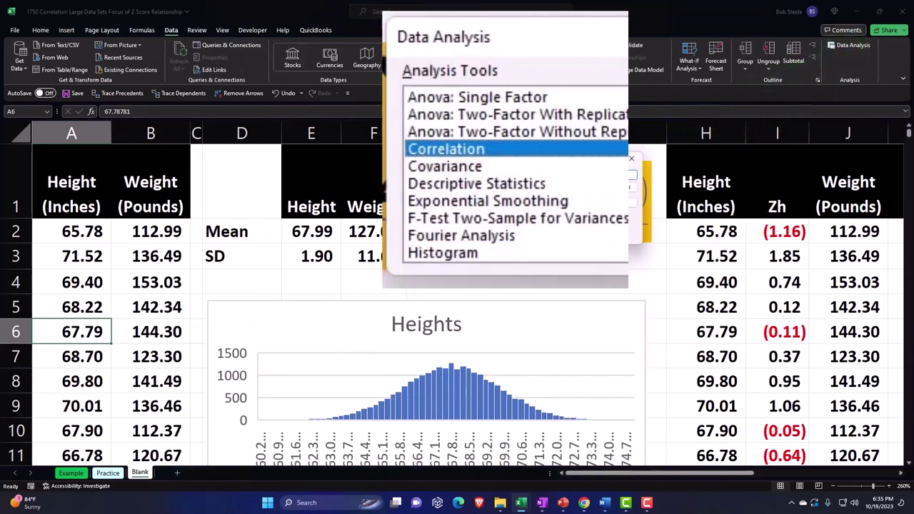
click(522, 185)
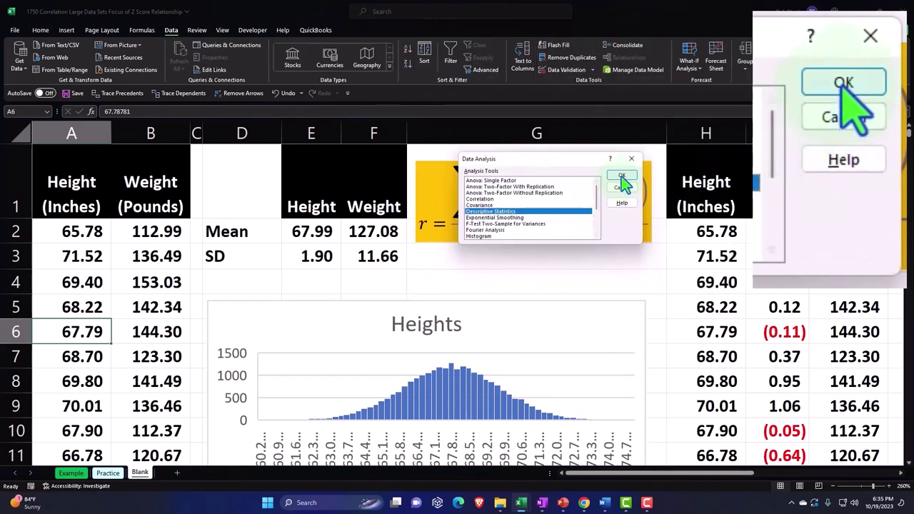
click(622, 174)
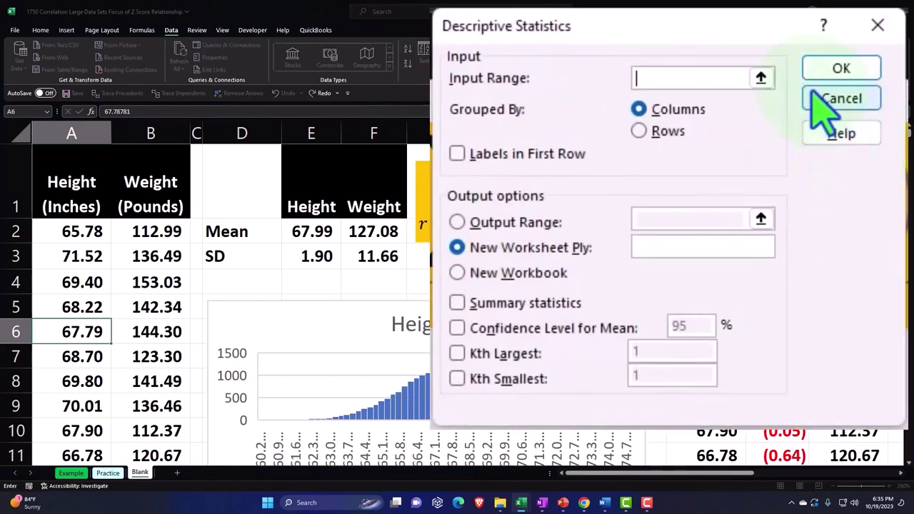
- Set the Input Range to the height and weight data $A$1:$B$25001
click(765, 153)
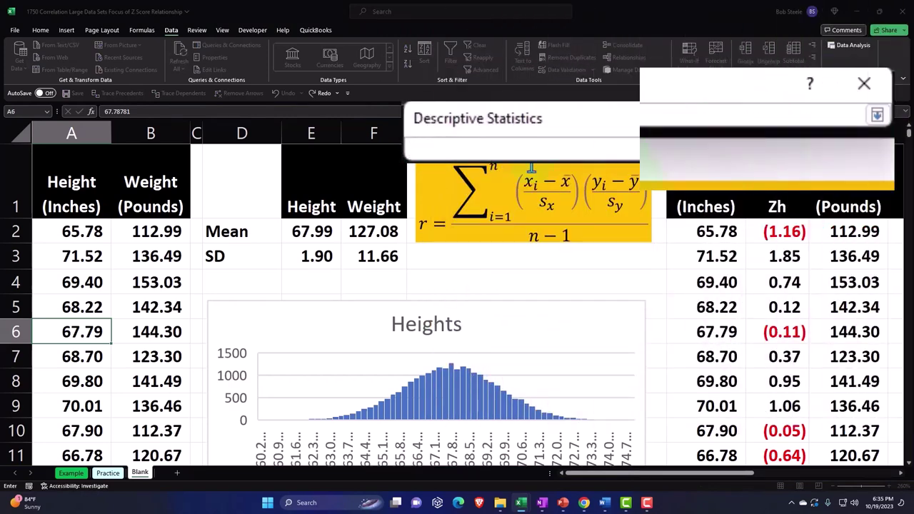
click(61, 194)
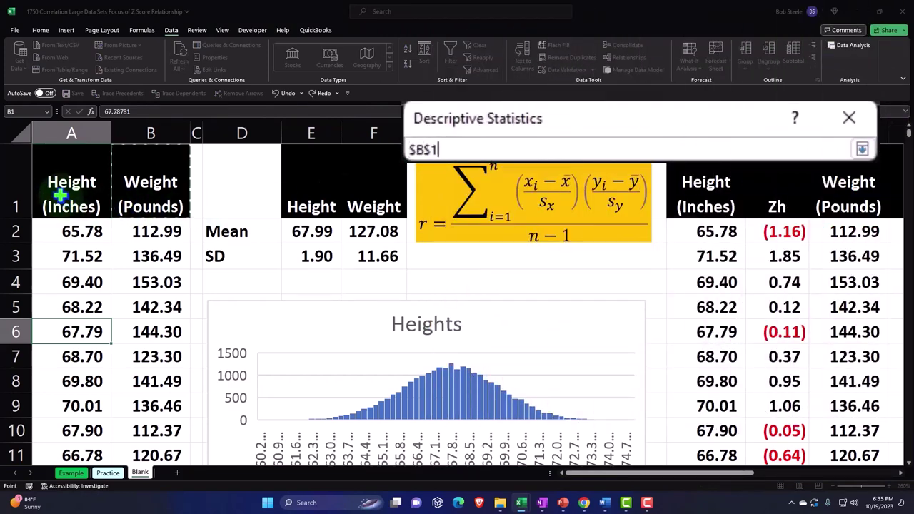
key(shift+Right)
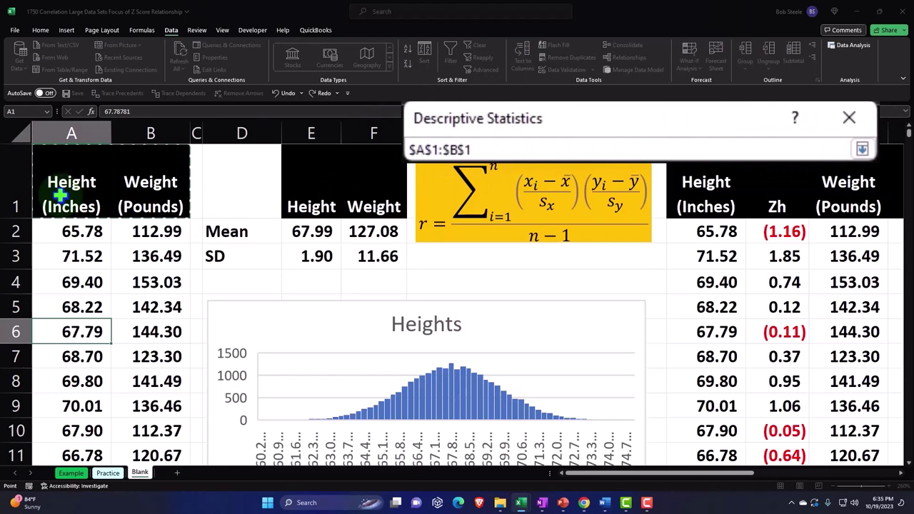
key(ctrl+shift+Down)
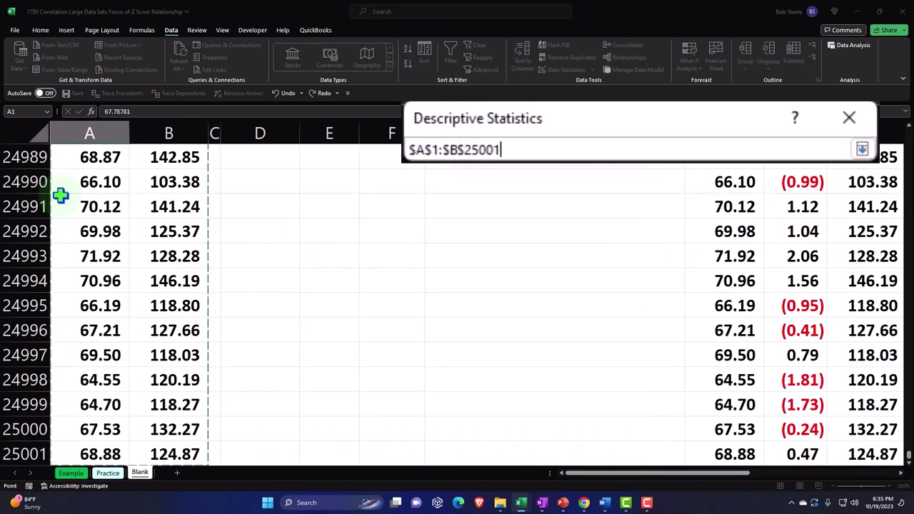
key(ctrl+BackSpace)
scroll(114, 230, up, 1)
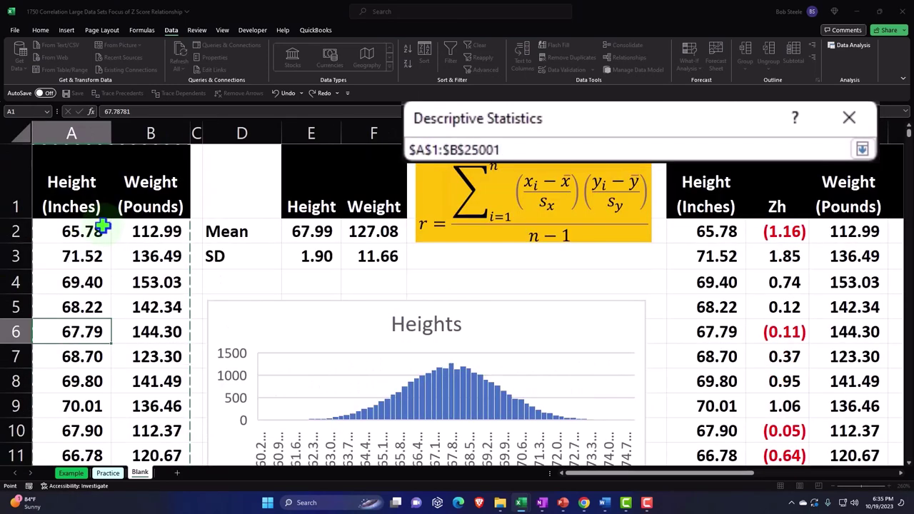
key(Return)
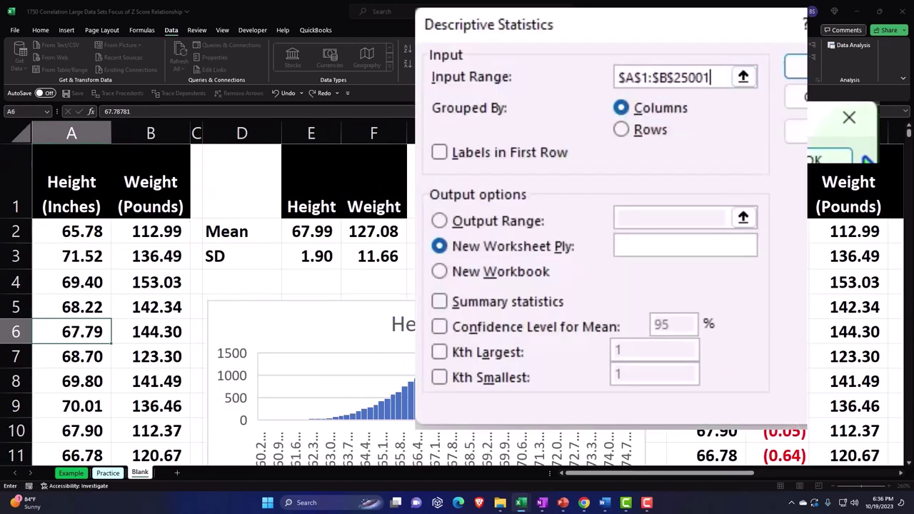
- Turn on Labels in first row and set the Output Range to $V$1
click(440, 153)
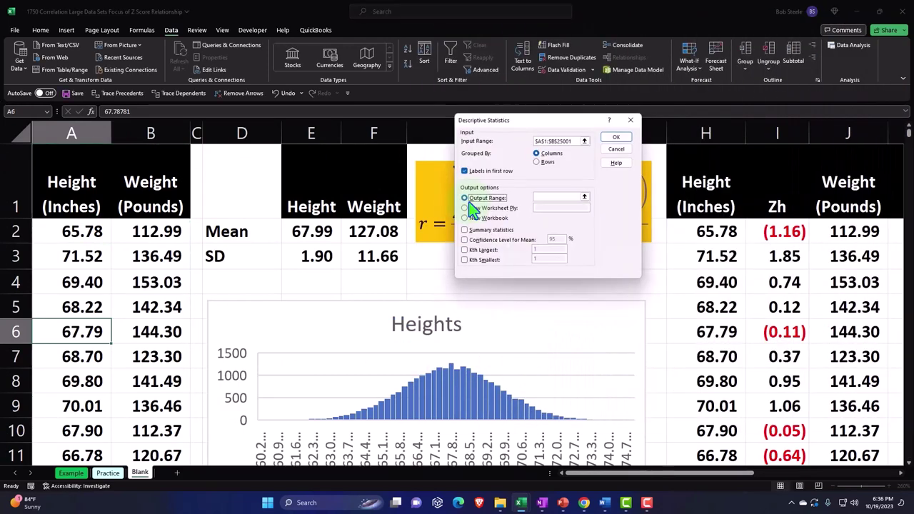
click(468, 200)
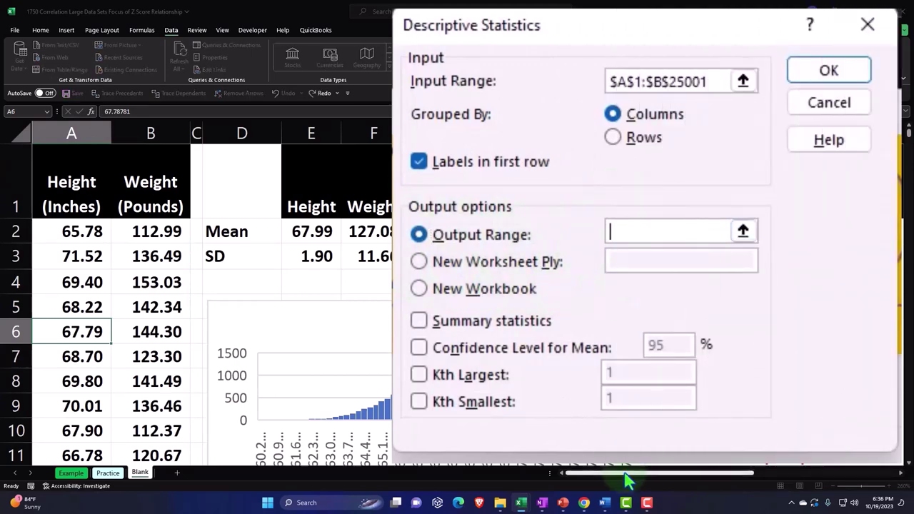
click(584, 202)
click(757, 209)
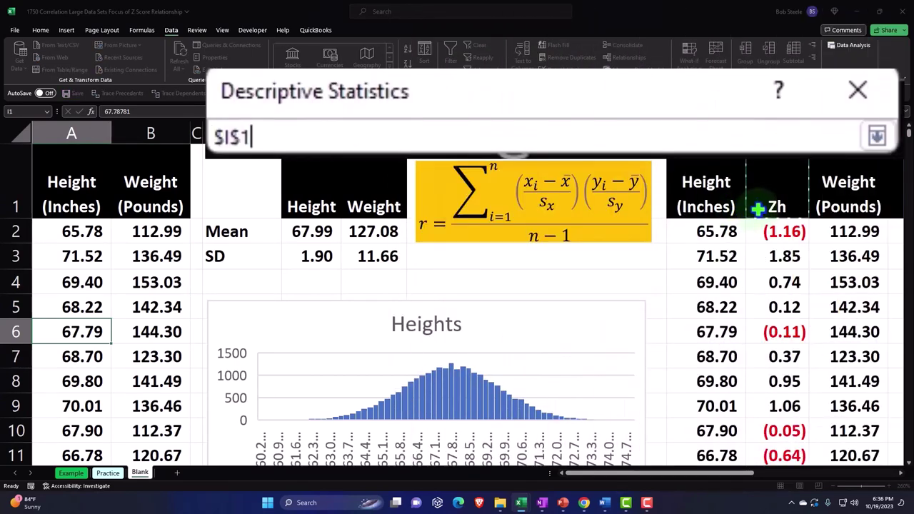
key(Right)
key(Right)
key(Right)
key(Right)
key(Right)
key(Right)
key(Right)
key(Right)
key(Right)
key(Right)
key(Right)
key(Right)
key(Right)
key(Right)
key(Right)
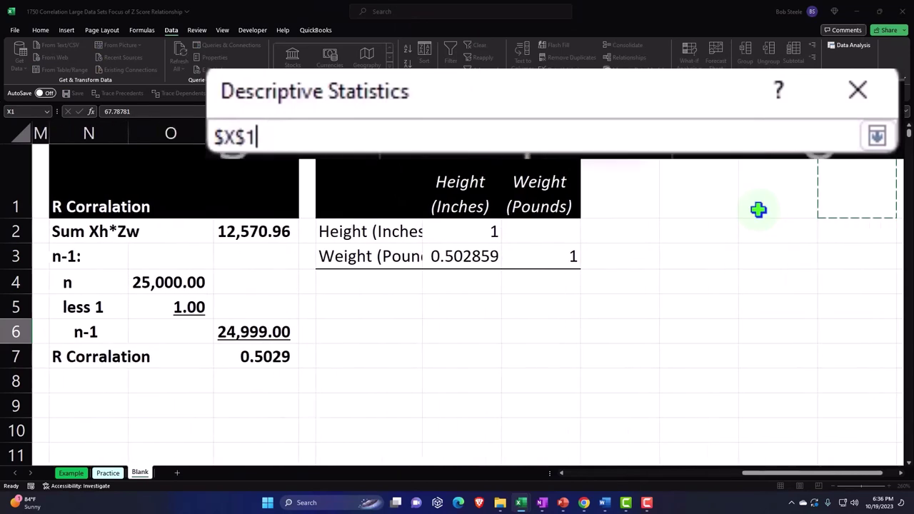
key(Left)
key(Left)
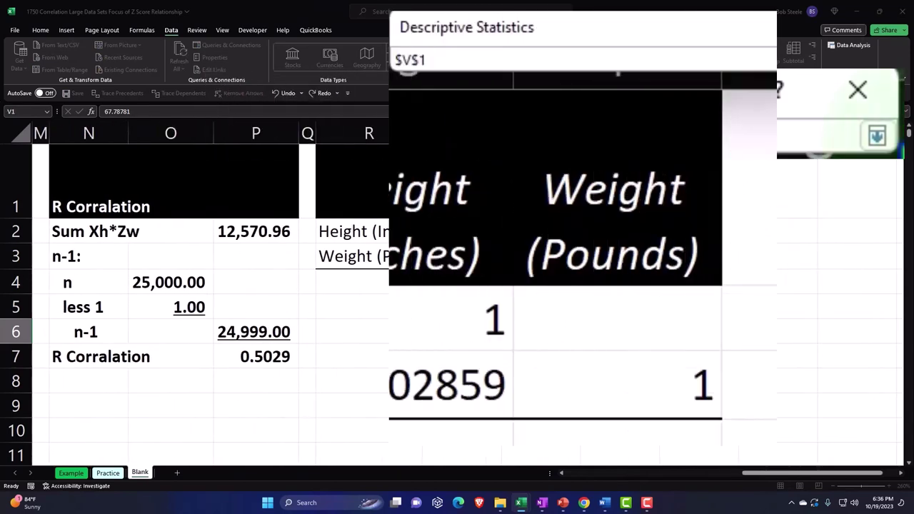
click(868, 57)
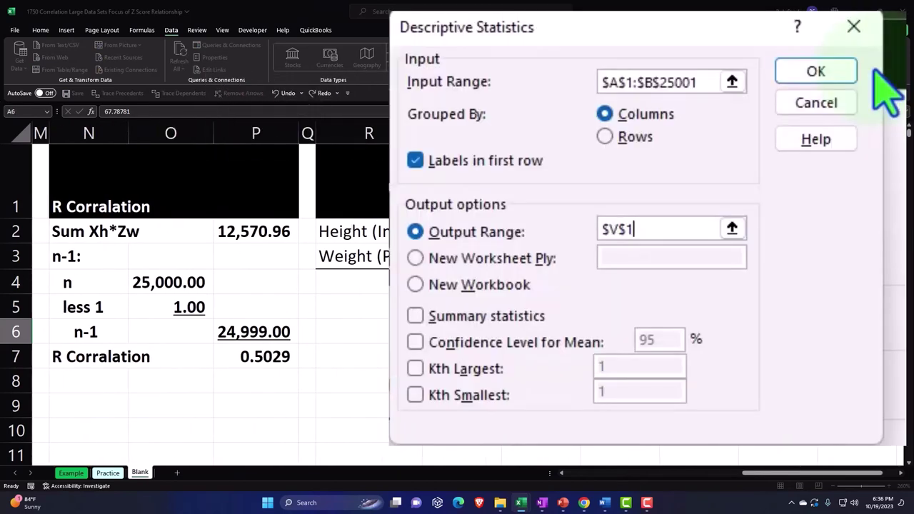
- Include Summary statistics and a 95% Confidence Level for Mean, then run the analysis
click(415, 317)
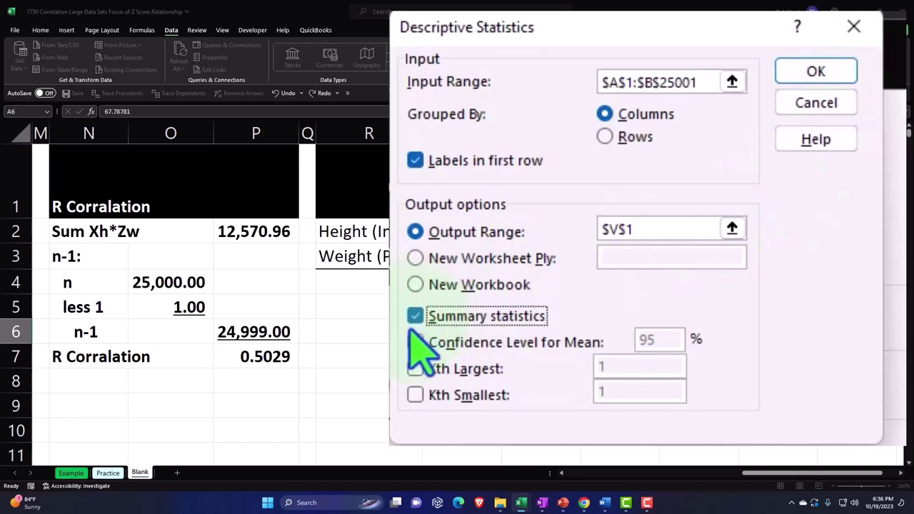
key(Return)
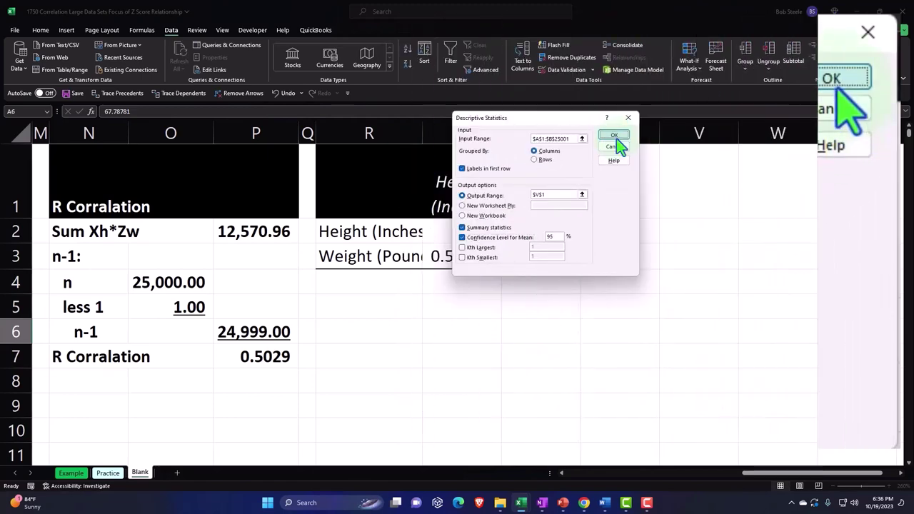
click(618, 145)
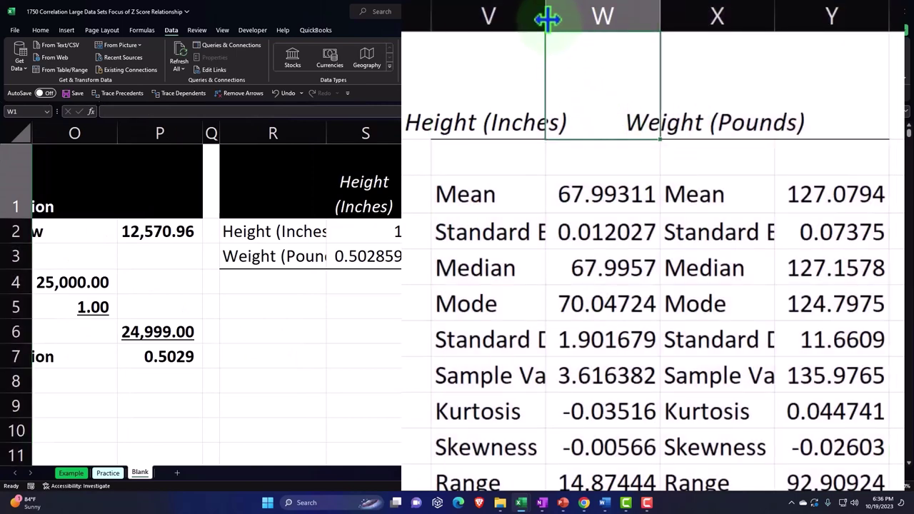
- Widen columns V and X, then review values like Standard Deviation and Kurtosis
drag(545, 18, 724, 21)
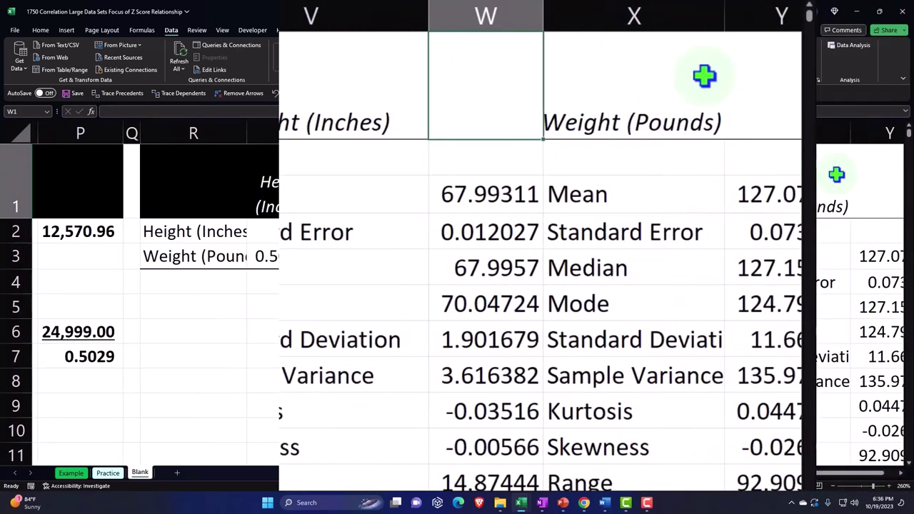
click(473, 198)
key(Right)
key(Right)
key(Left)
key(Left)
key(Left)
key(Left)
key(Left)
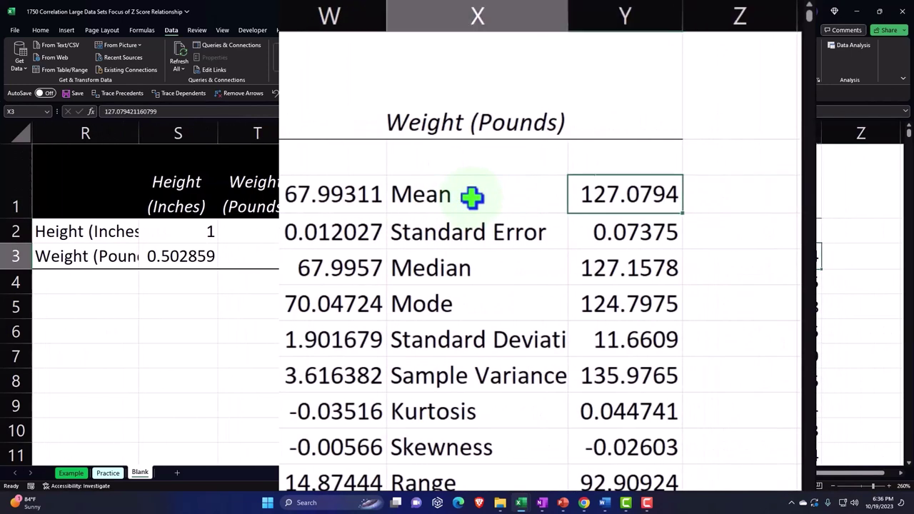
key(Down)
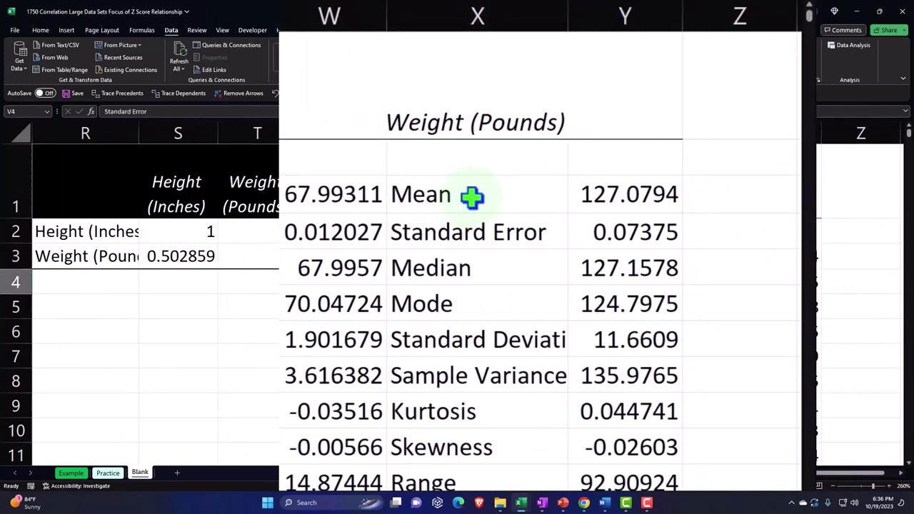
key(Down)
key(Down)
key(Down)
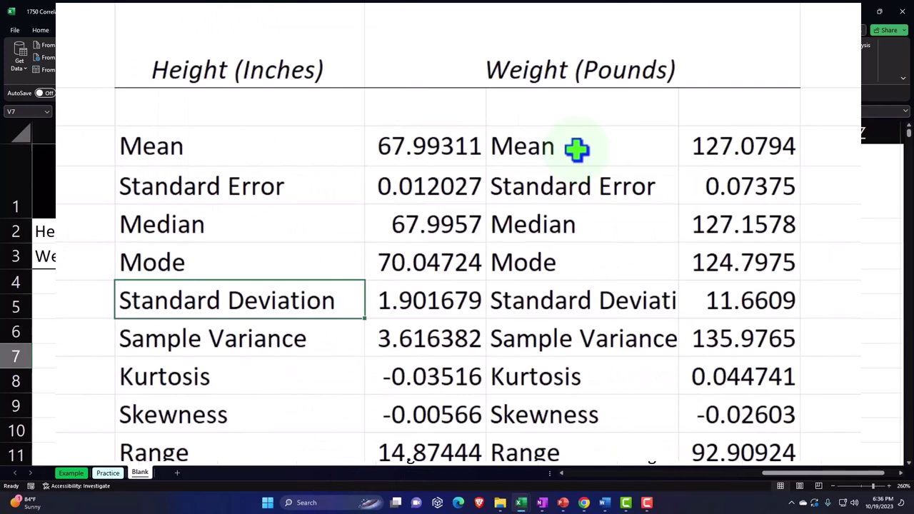
key(Down)
key(Down)
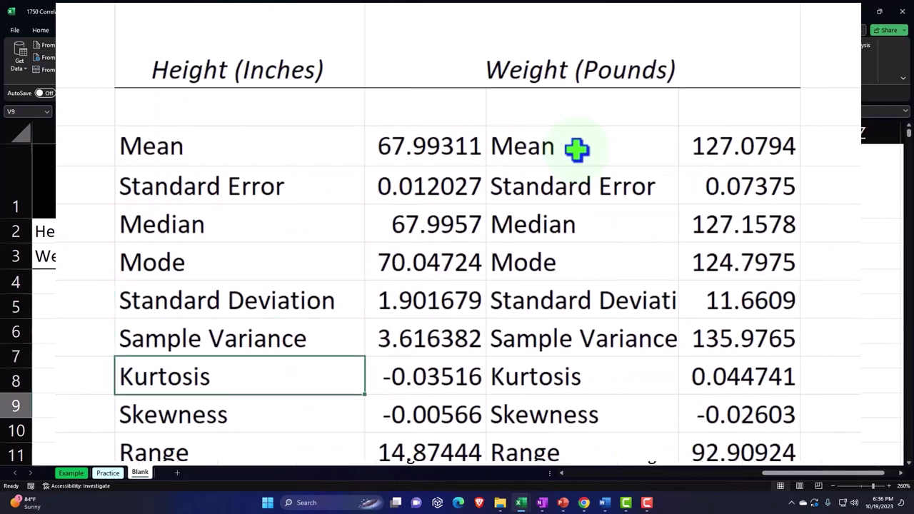
key(Right)
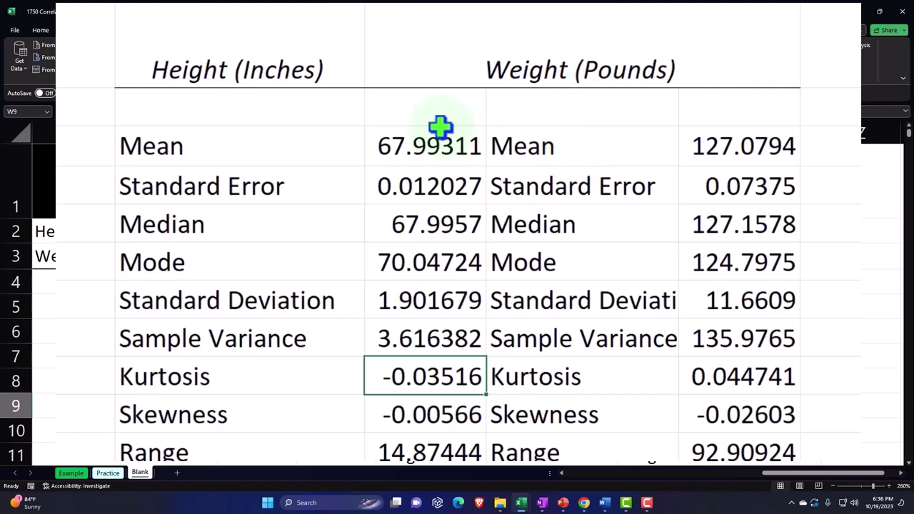
click(430, 146)
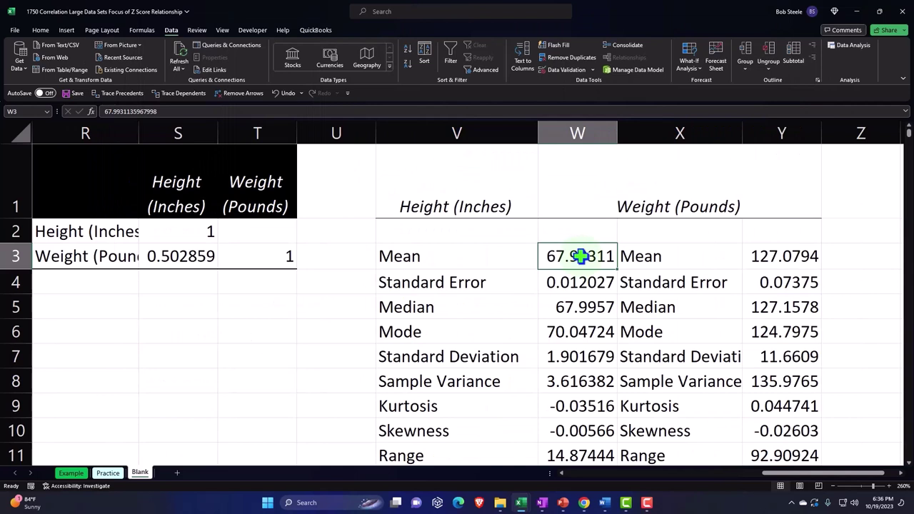
- Fill the statistics header row black
drag(482, 183, 745, 190)
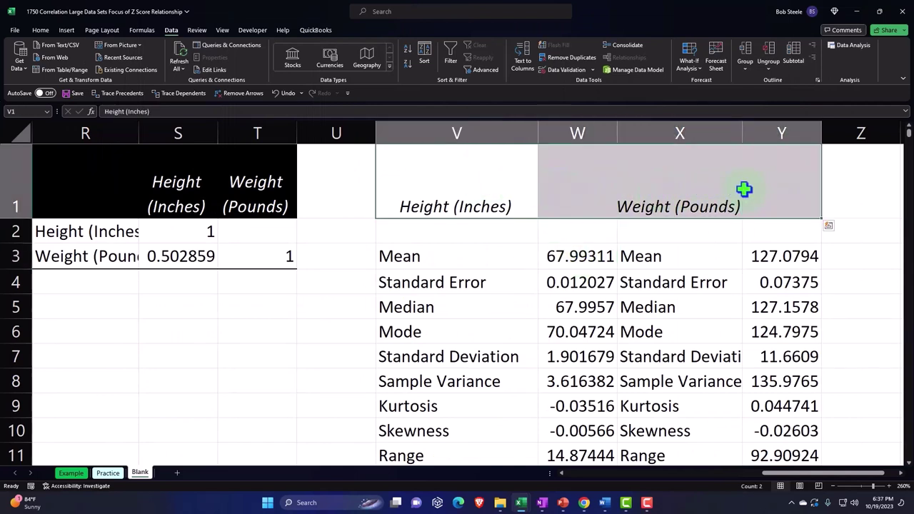
click(41, 30)
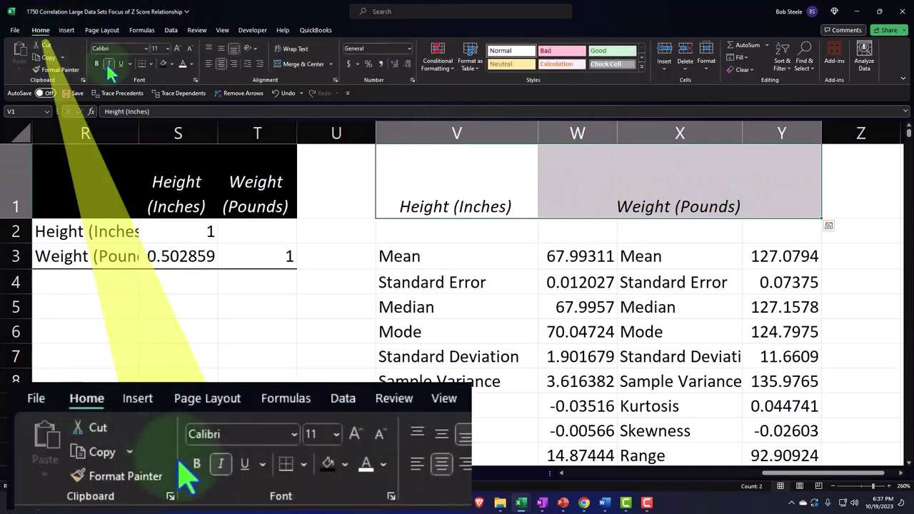
click(163, 63)
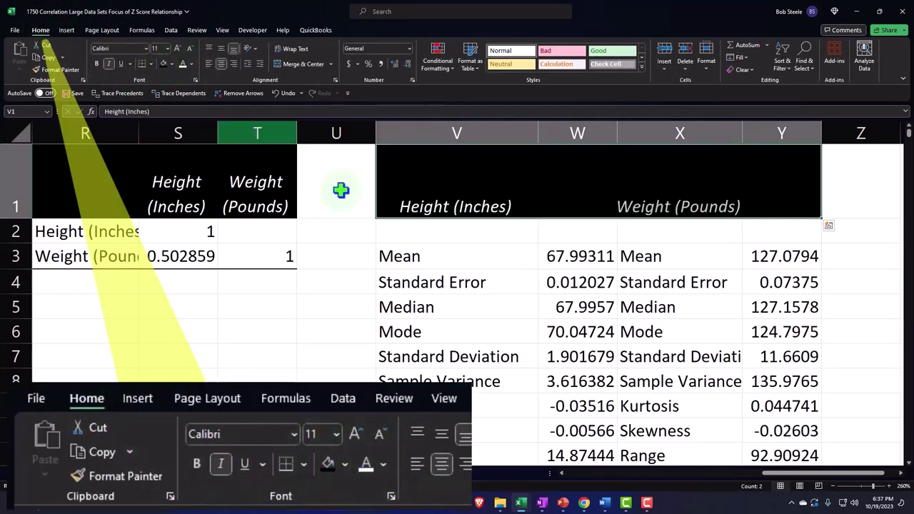
- Put All Borders on the statistics block V2:Y16
drag(424, 235, 758, 398)
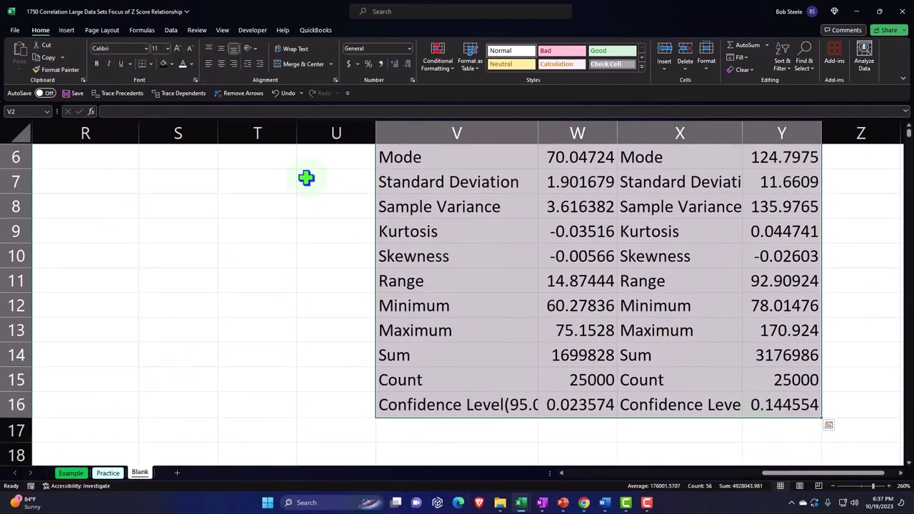
click(151, 63)
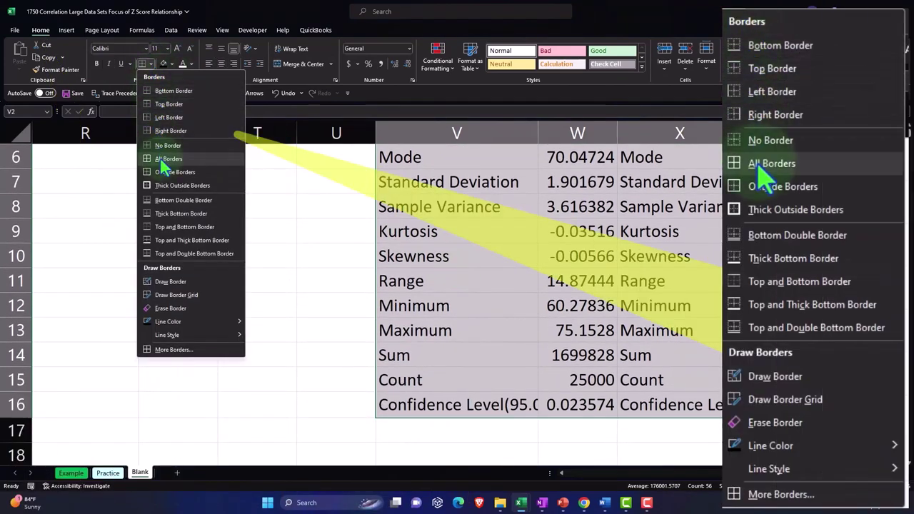
click(172, 150)
scroll(185, 178, up, 2)
- Fill the statistics block with a light cyan custom colour
click(171, 63)
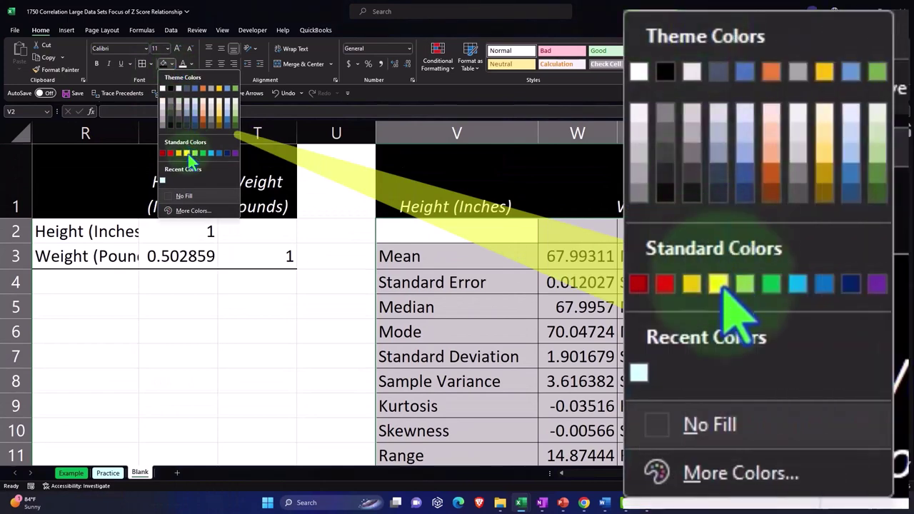
click(182, 211)
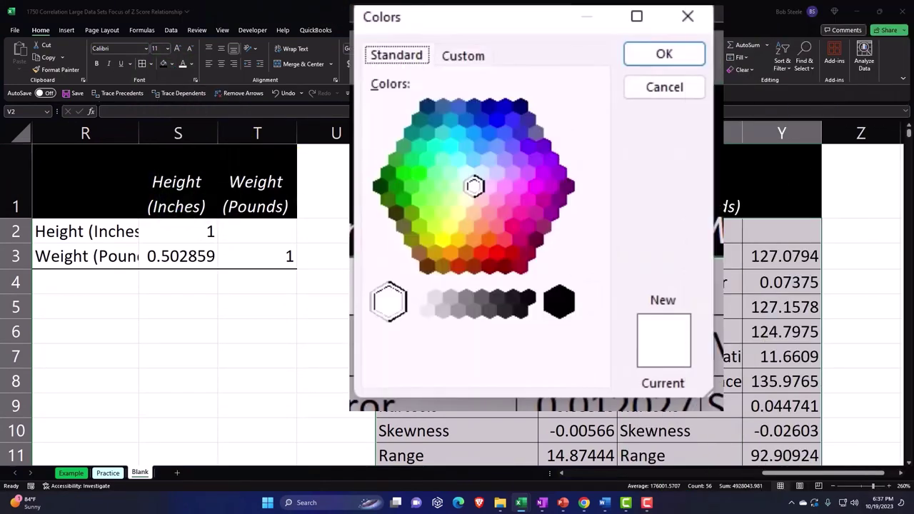
click(465, 173)
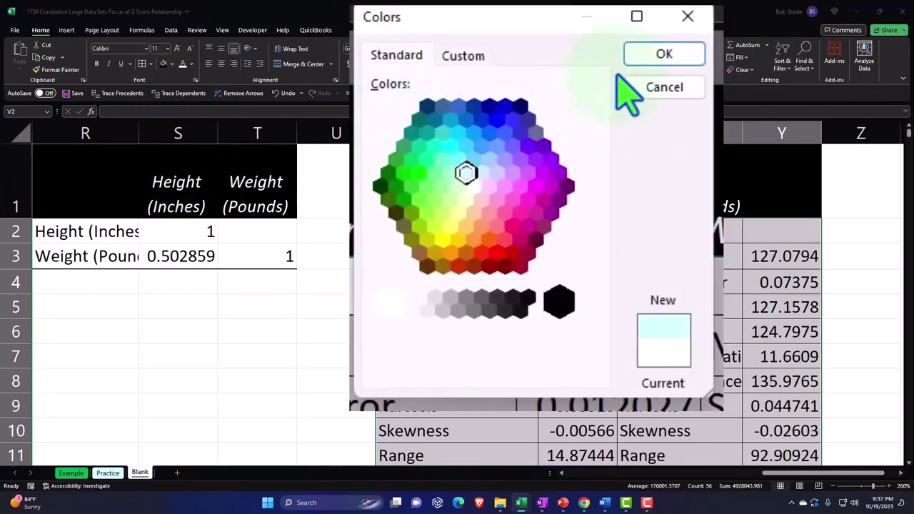
click(654, 55)
key(Left)
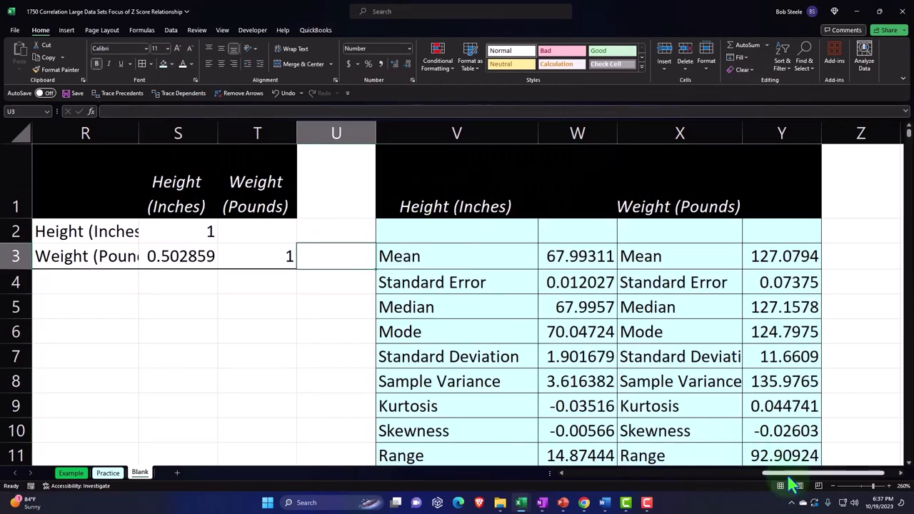
drag(779, 472, 580, 486)
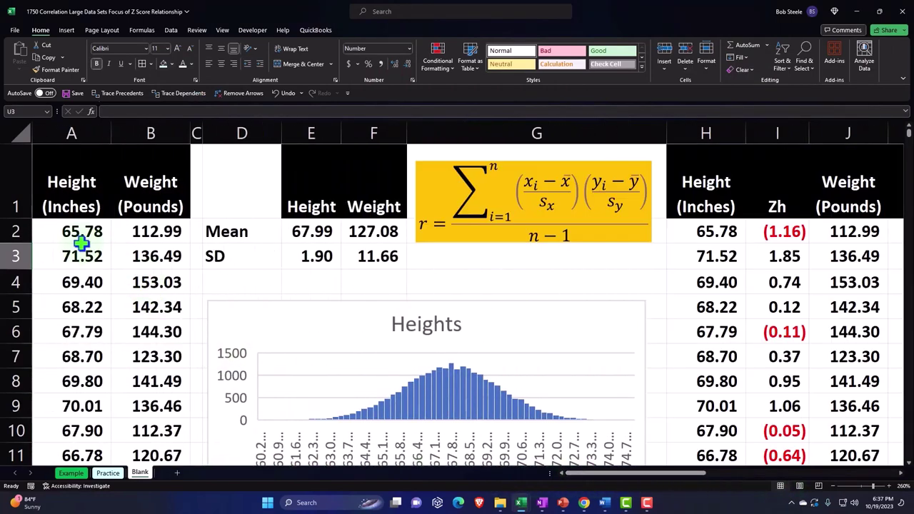
- Fill the height/weight data A2:B25001 and Mean/SD table D2:F3 light blue
drag(79, 233, 123, 235)
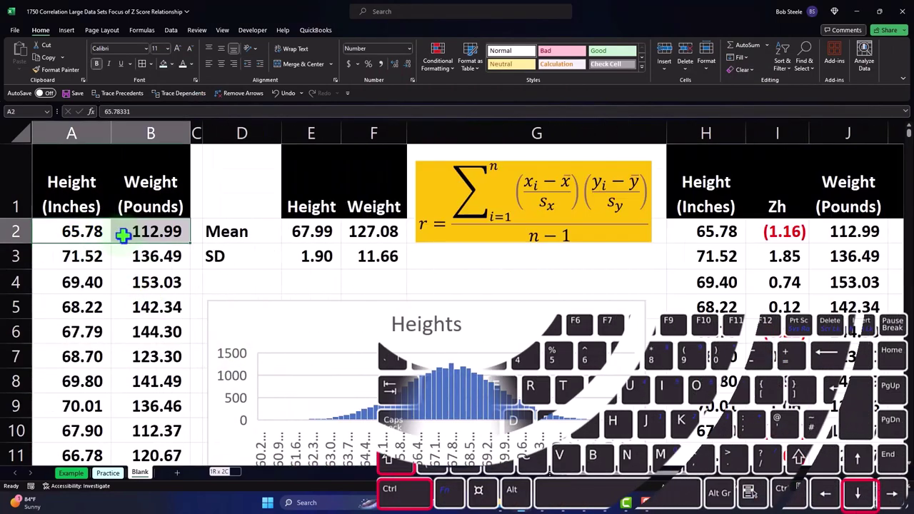
key(ctrl+shift+Down)
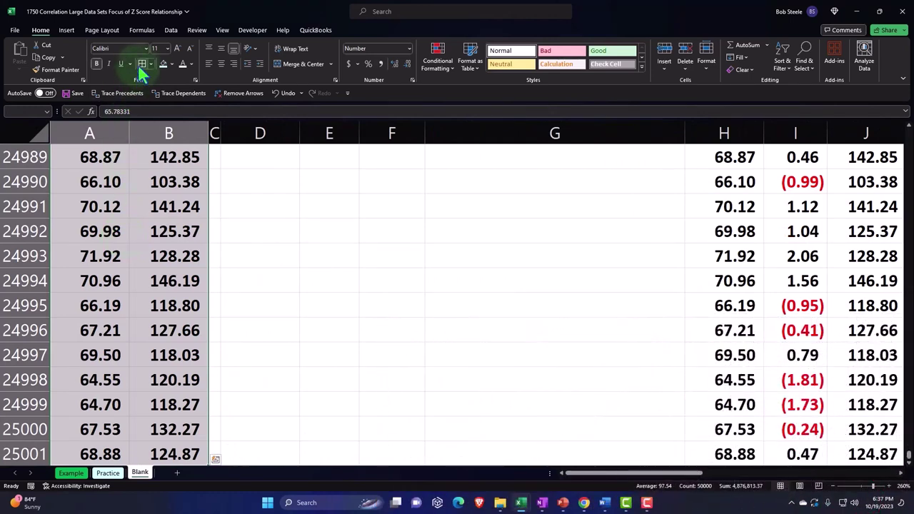
key(ctrl+BackSpace)
drag(250, 231, 363, 250)
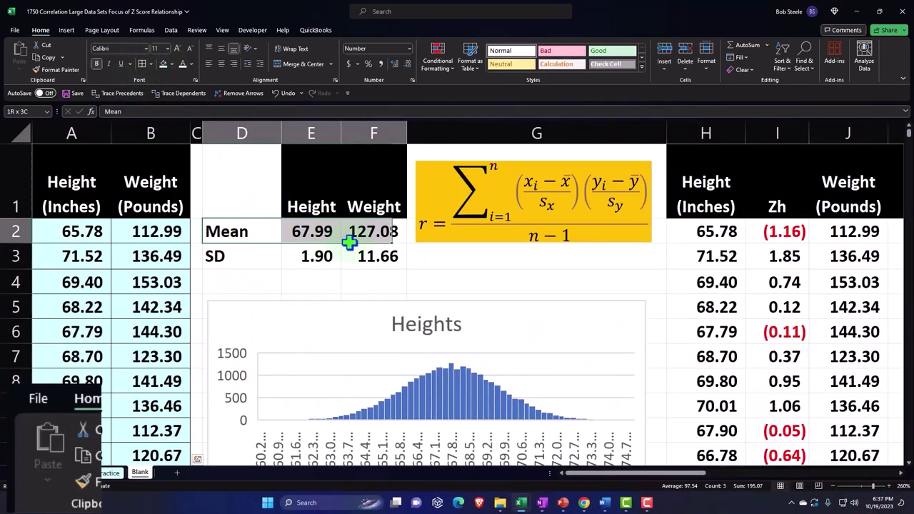
click(163, 63)
- Fill the Z-score block, R calculation block and correlation matrix values light blue
click(708, 228)
mouse_move(707, 229)
mouse_down()
mouse_move(874, 226)
mouse_move(693, 231)
mouse_up()
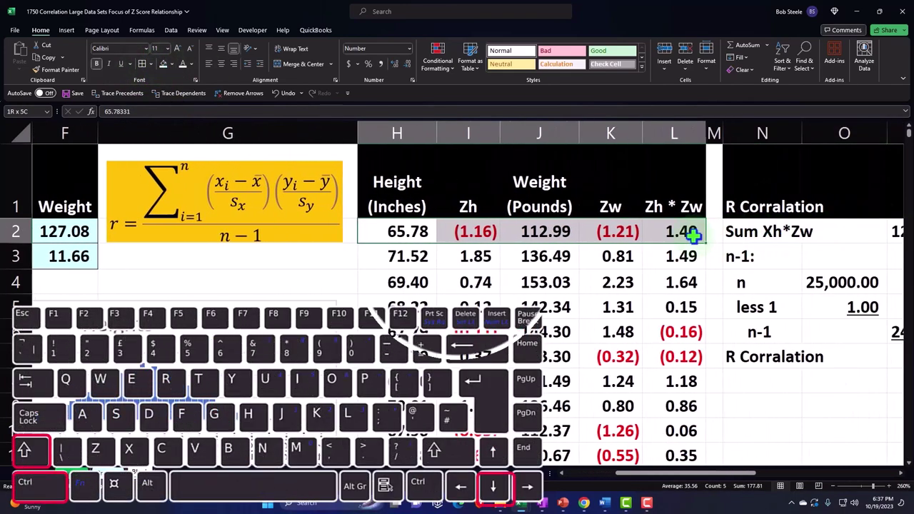
key(ctrl+shift+Down)
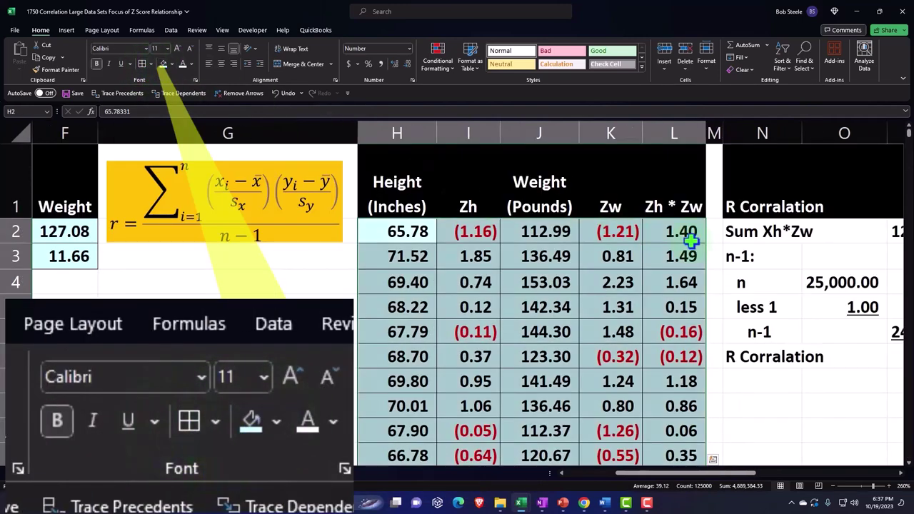
click(738, 229)
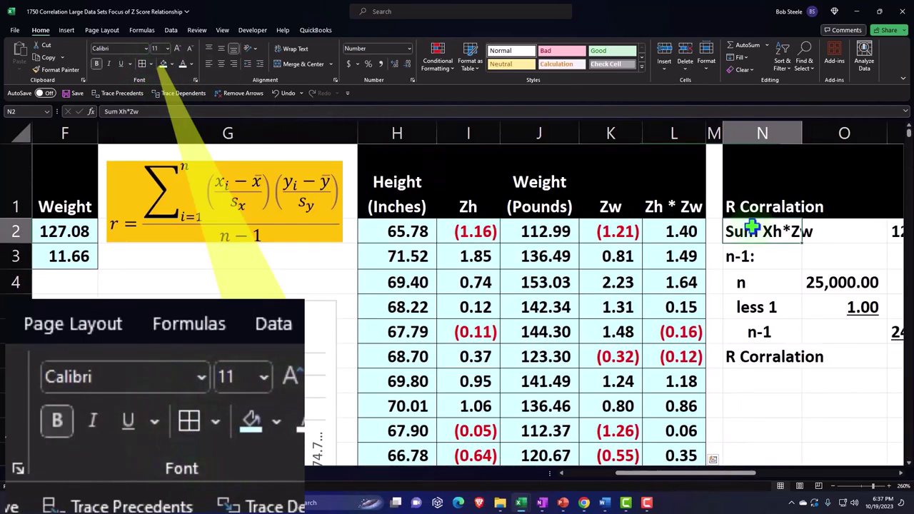
scroll(738, 229, right, 2)
drag(436, 231, 607, 352)
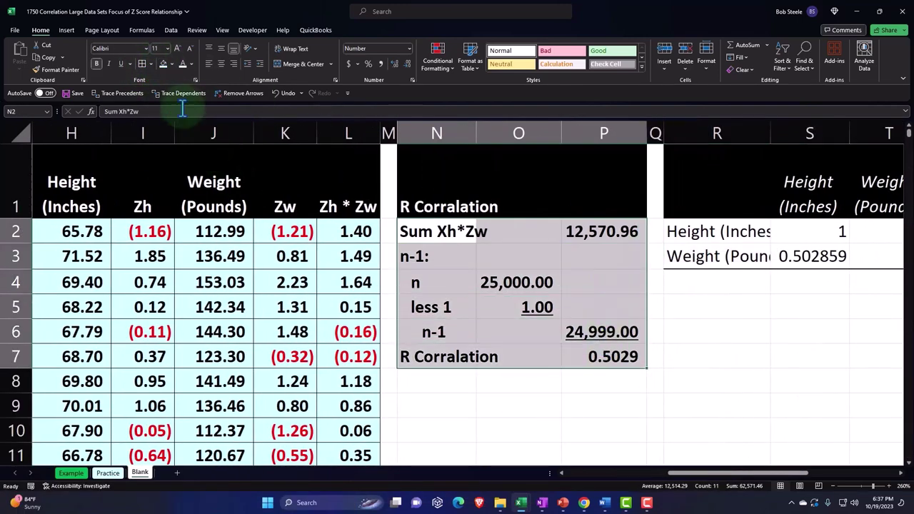
drag(692, 223, 769, 255)
click(163, 64)
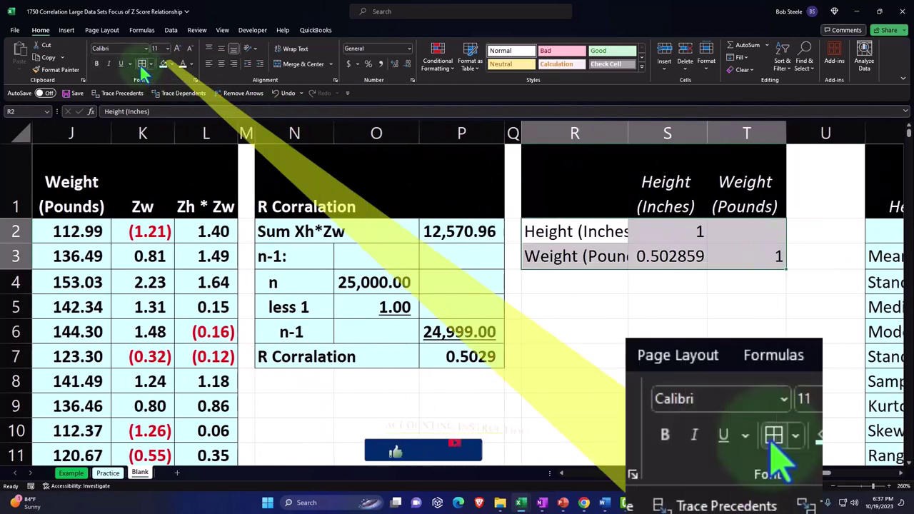
- Shrink separator columns C, M, Q and U to a 0.50 width
click(825, 133)
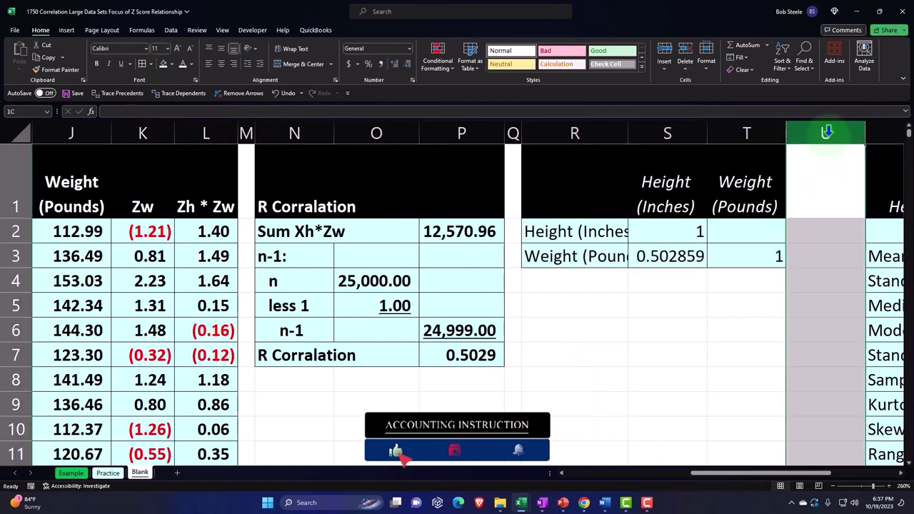
ctrl+click(512, 132)
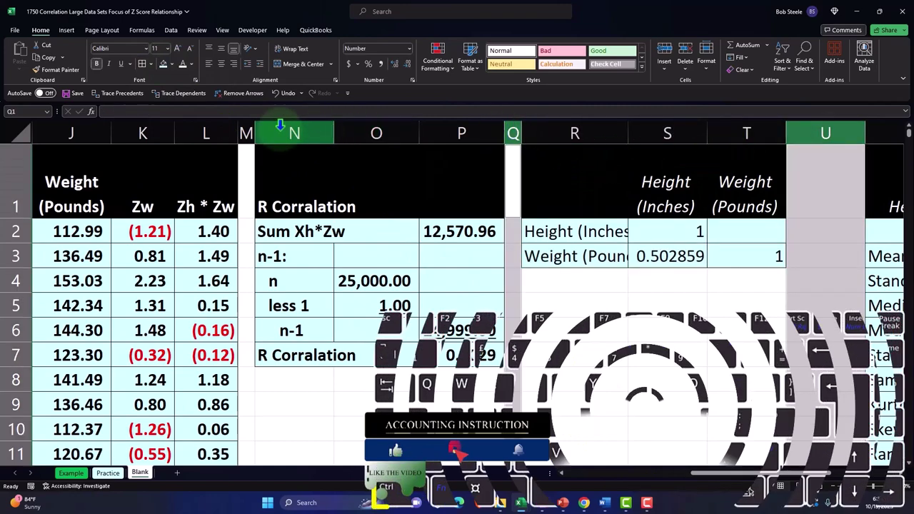
ctrl+click(245, 133)
scroll(457, 300, left, 5)
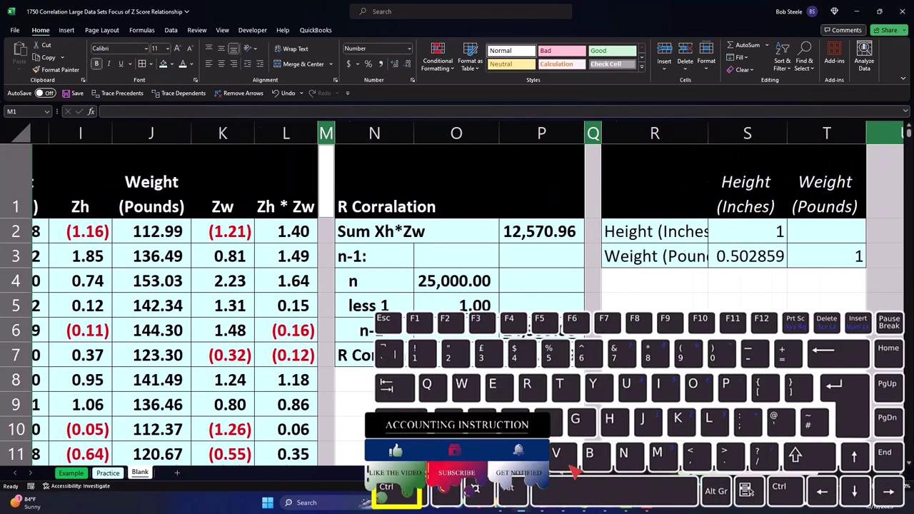
scroll(457, 300, left, 4)
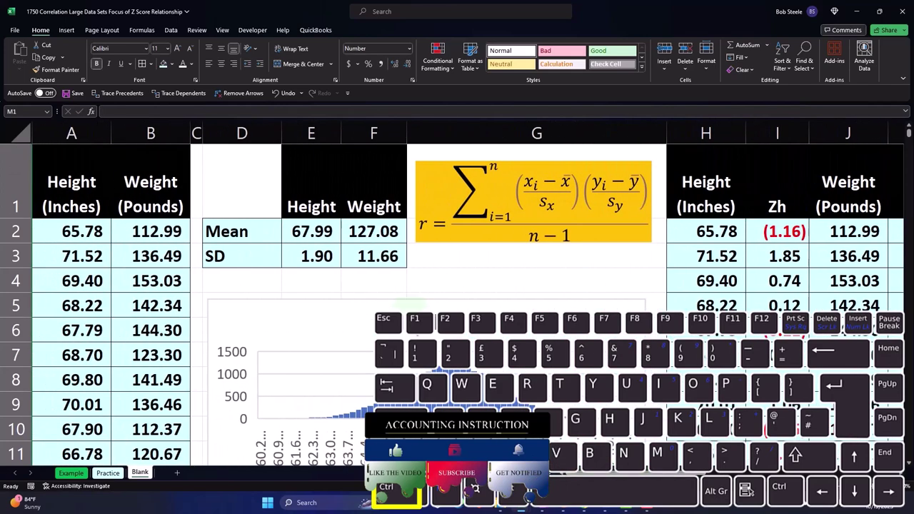
ctrl+click(196, 133)
scroll(200, 228, down, 2)
scroll(206, 255, up, 2)
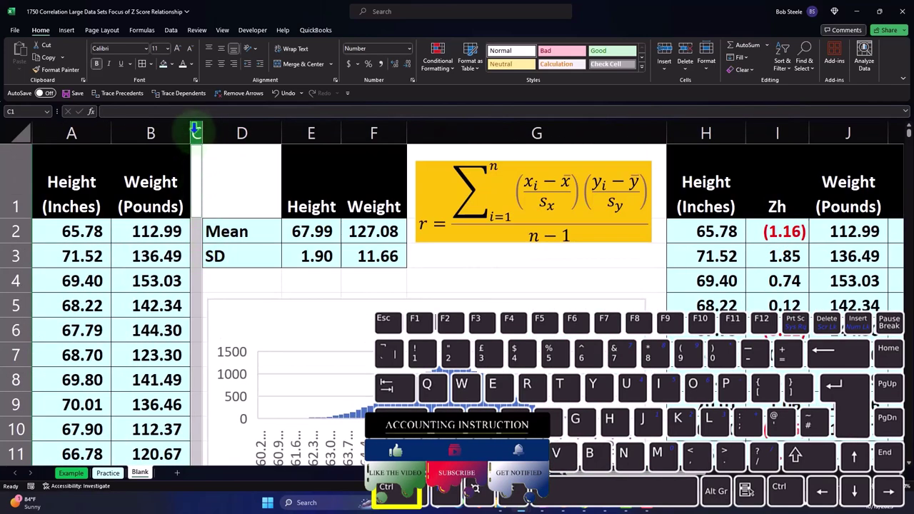
drag(203, 130, 195, 129)
click(228, 178)
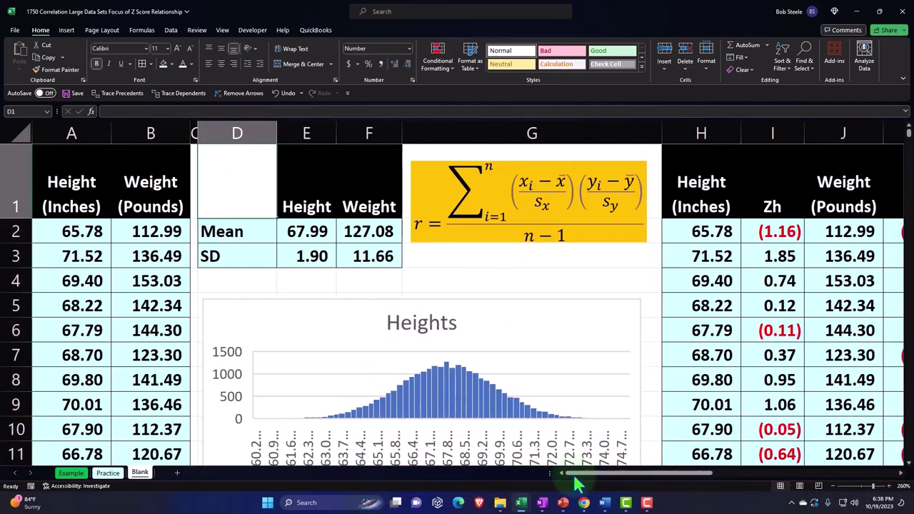
drag(620, 475, 850, 476)
click(405, 342)
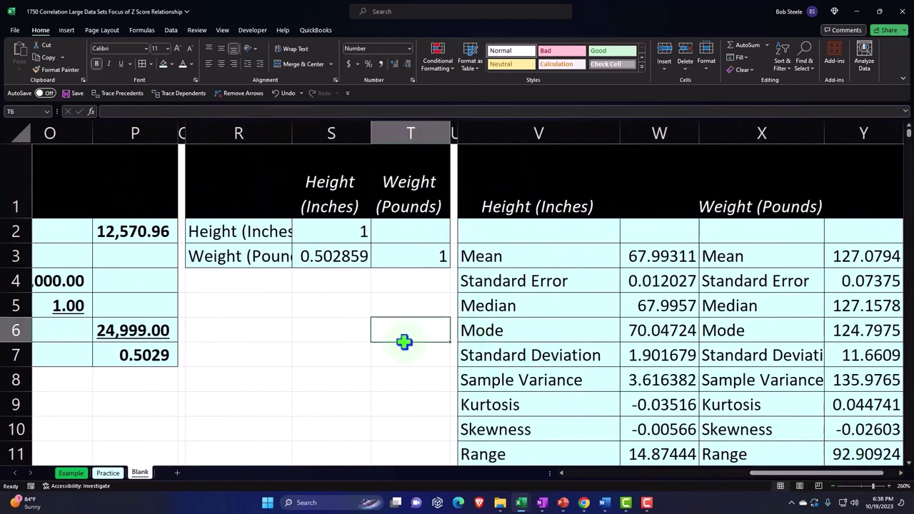